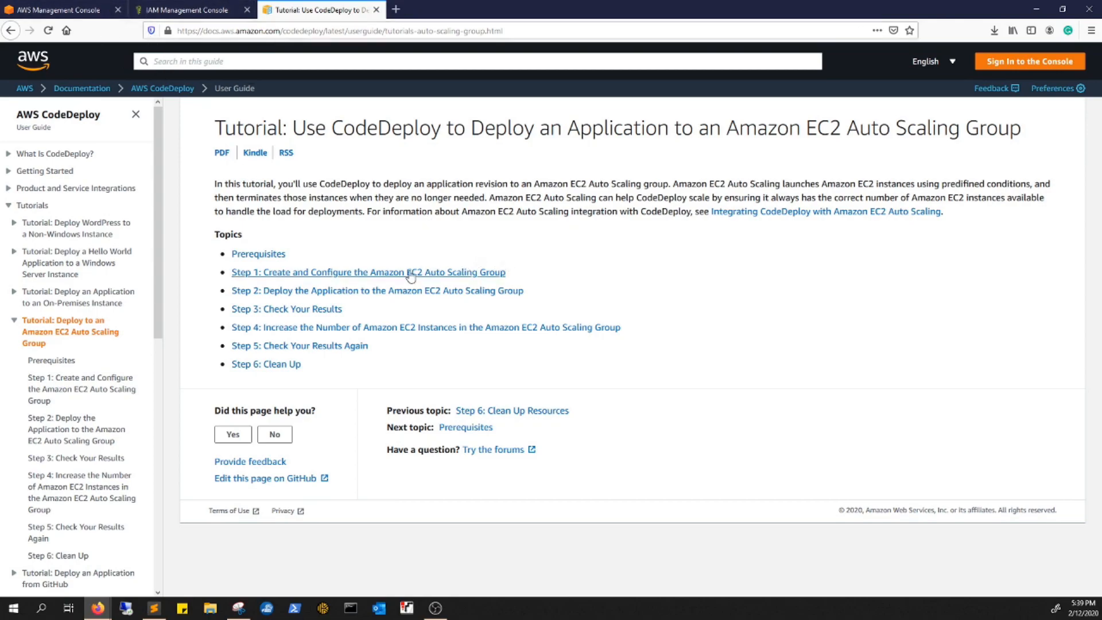
Open the tutorial's Step 1 page and start a new launch configuration in the EC2 console
left_click(470, 273)
left_click(39, 7)
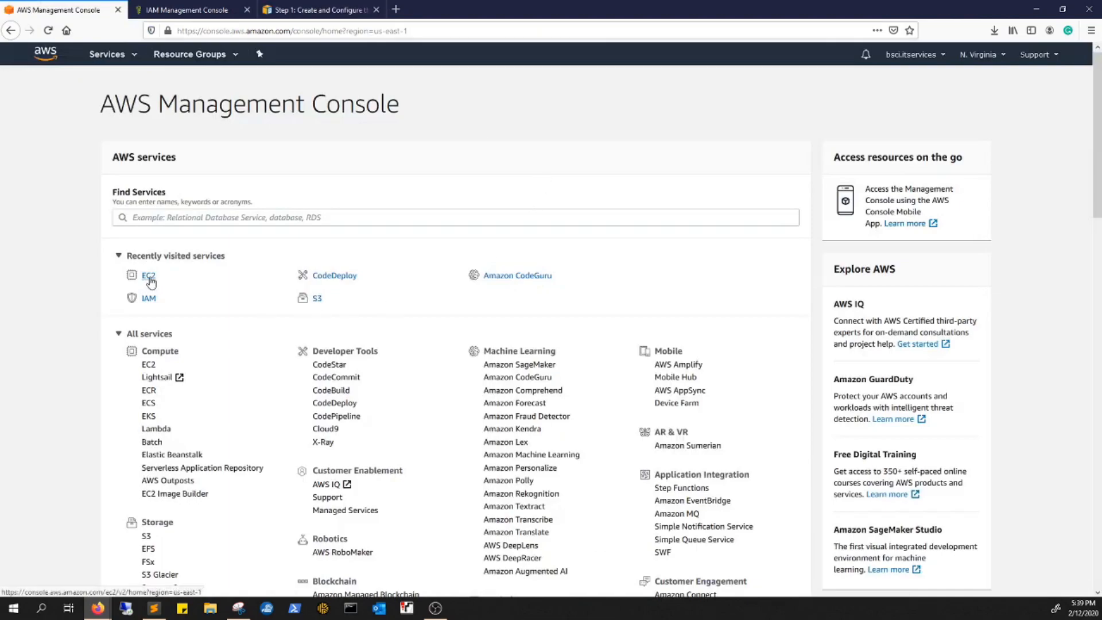
left_click(148, 278)
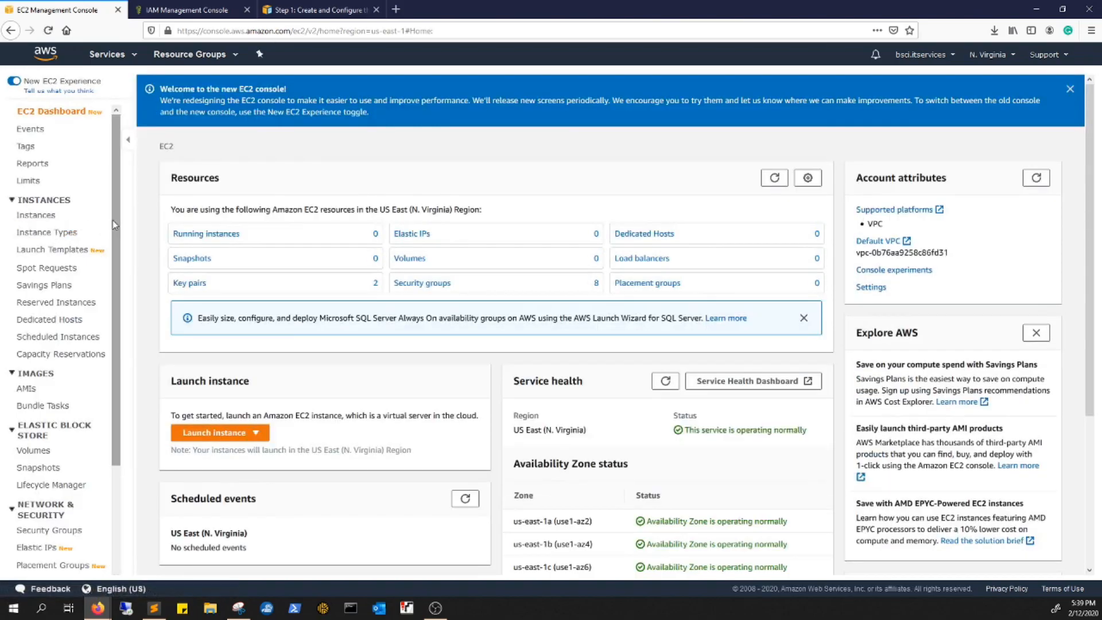
scroll(111, 272, "down", 2)
scroll(111, 272, "down", 3)
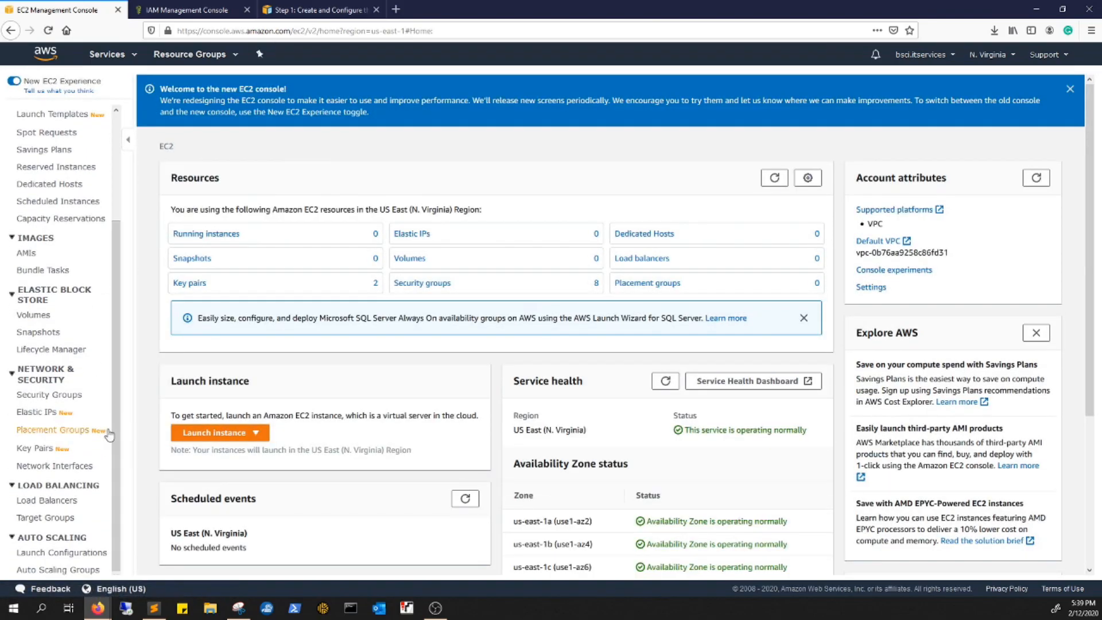
left_click(89, 553)
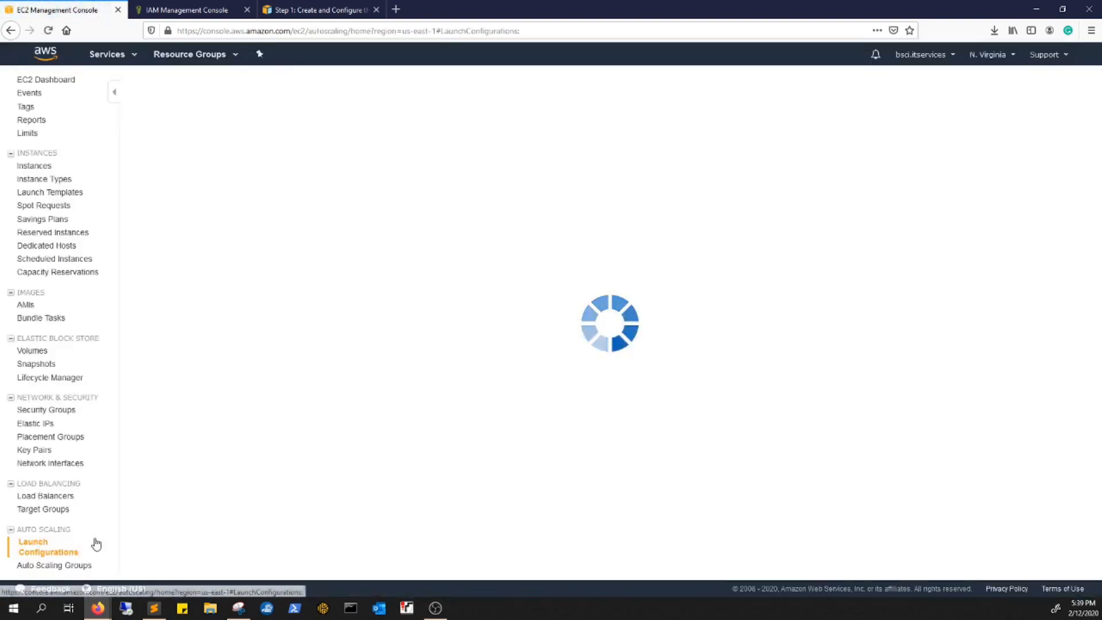
left_click(183, 144)
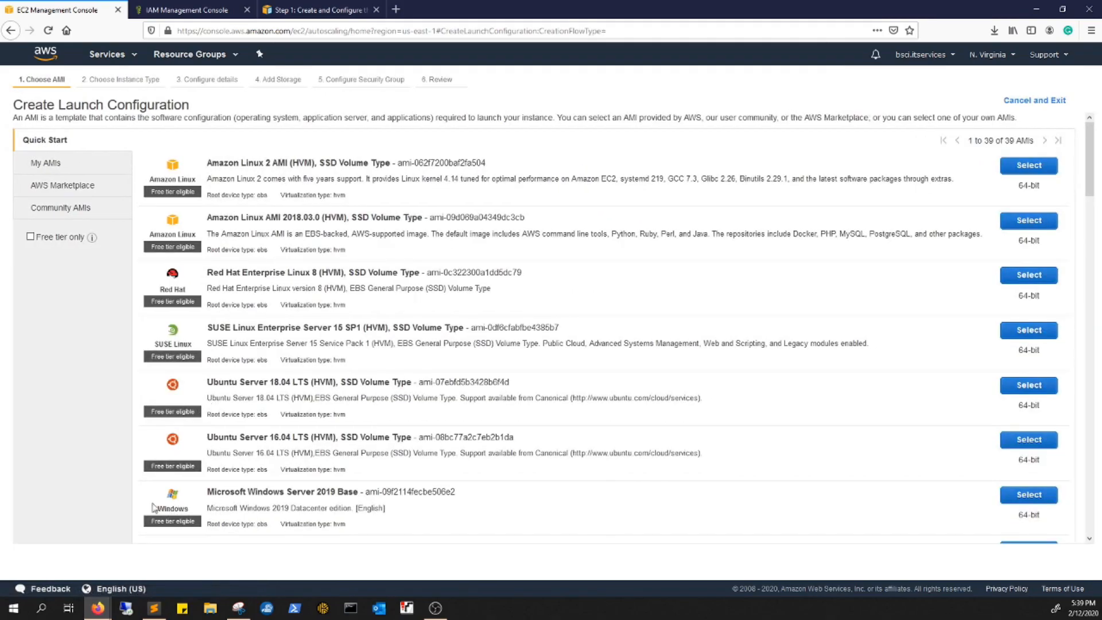
Base the launch configuration on Microsoft Windows Server 2019 Base with a t2.micro instance and name it Demo-Autoscaling-conf
left_click(1019, 497)
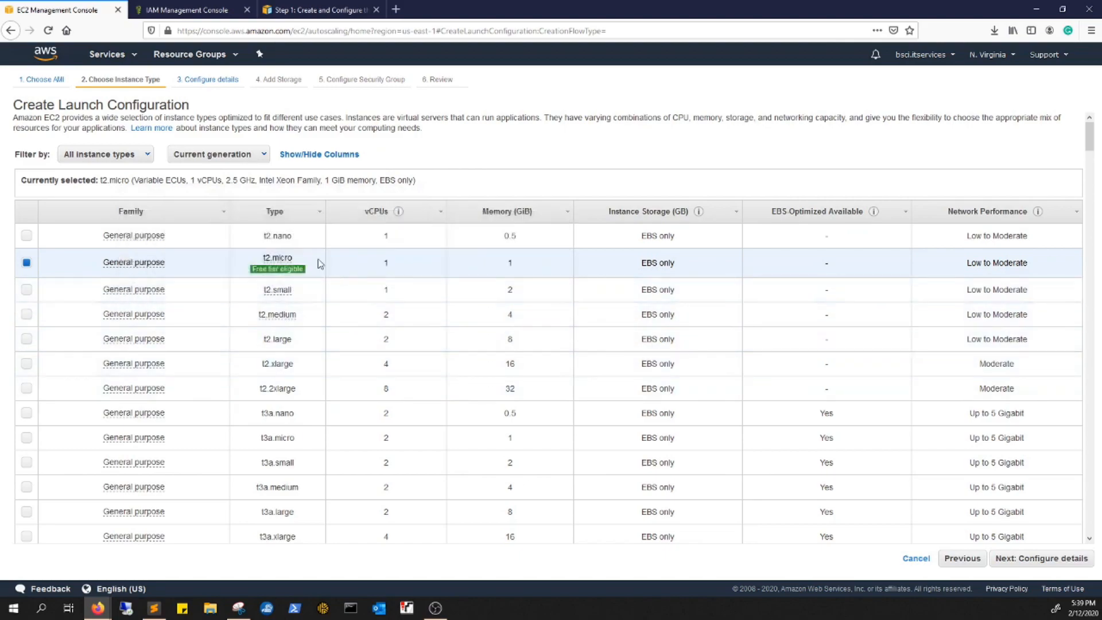
left_click(1052, 560)
left_click(312, 122)
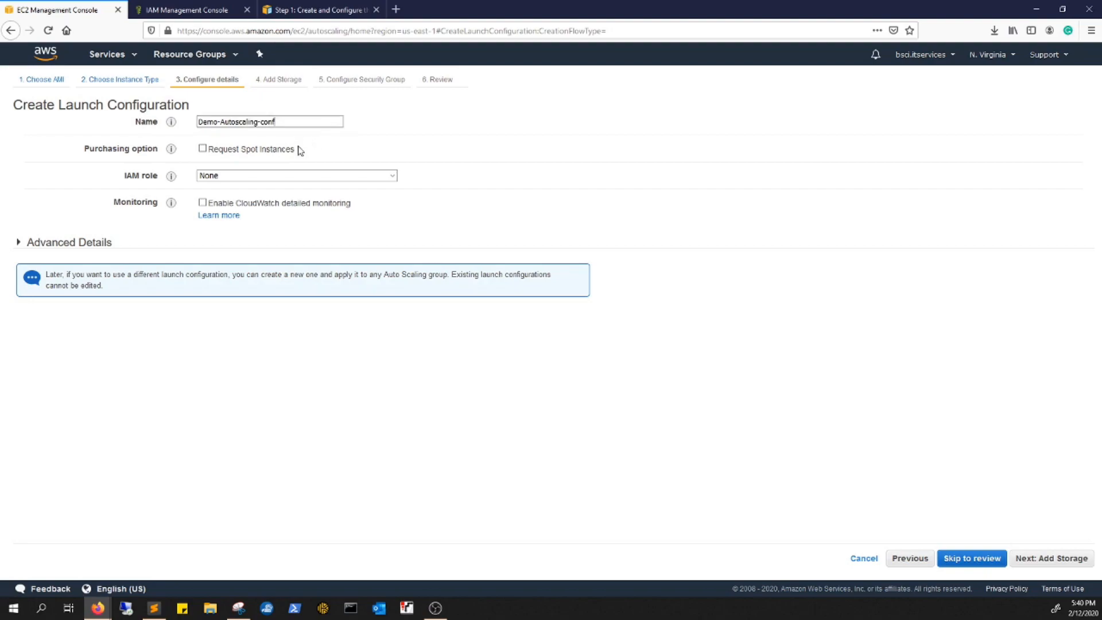
left_click(258, 179)
left_click(257, 178)
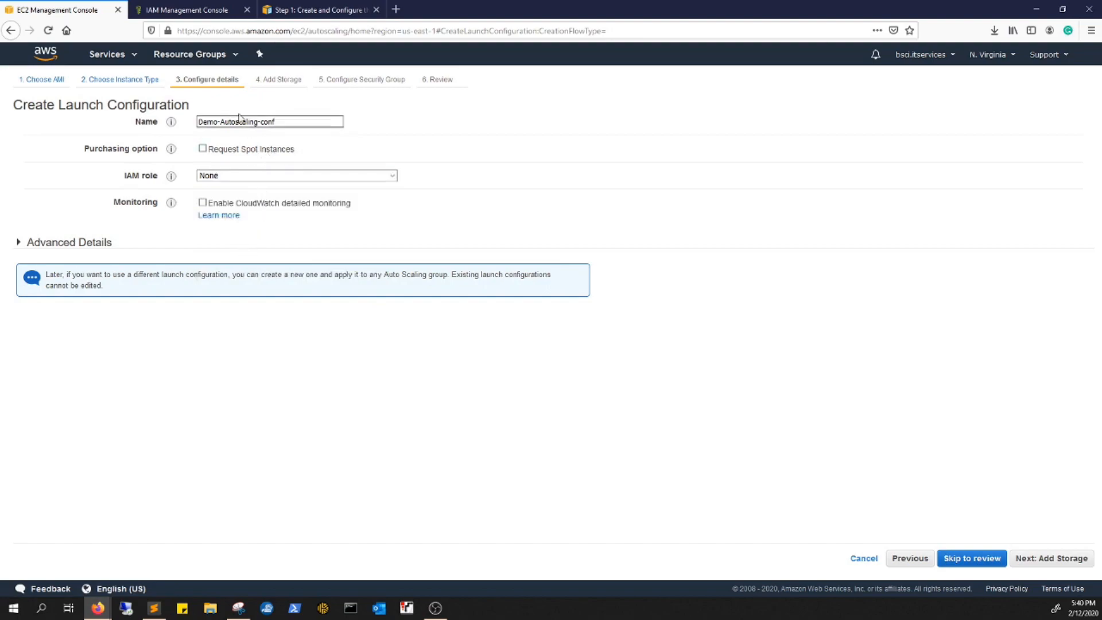
Open IAM in a separate browser tab and start a new role for the EC2 use case up to its permissions
middle_click(45, 53)
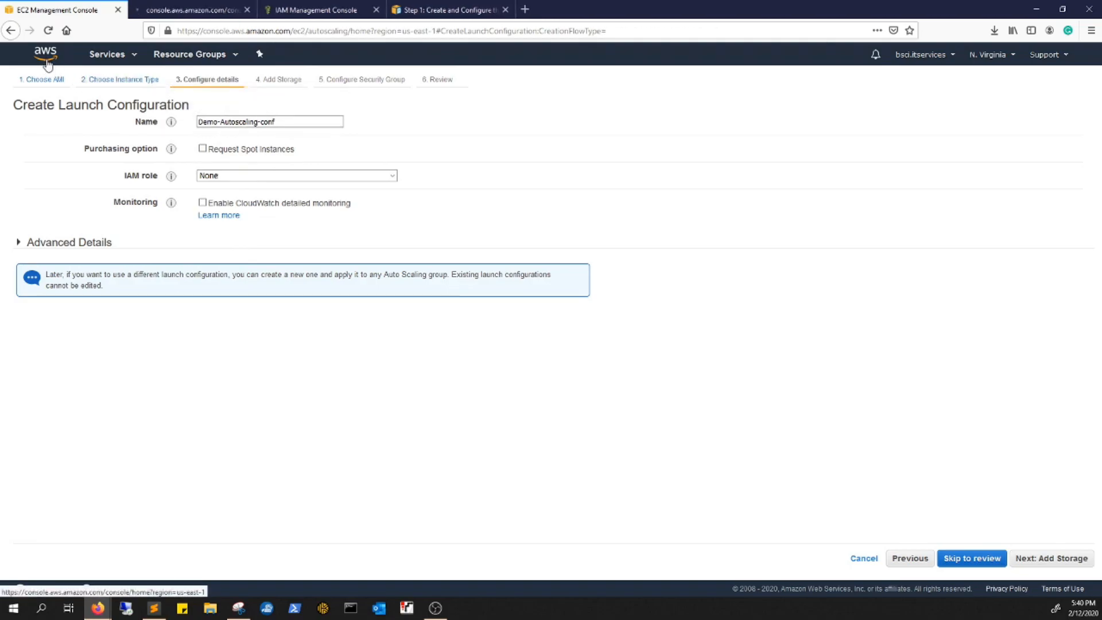
left_click(200, 8)
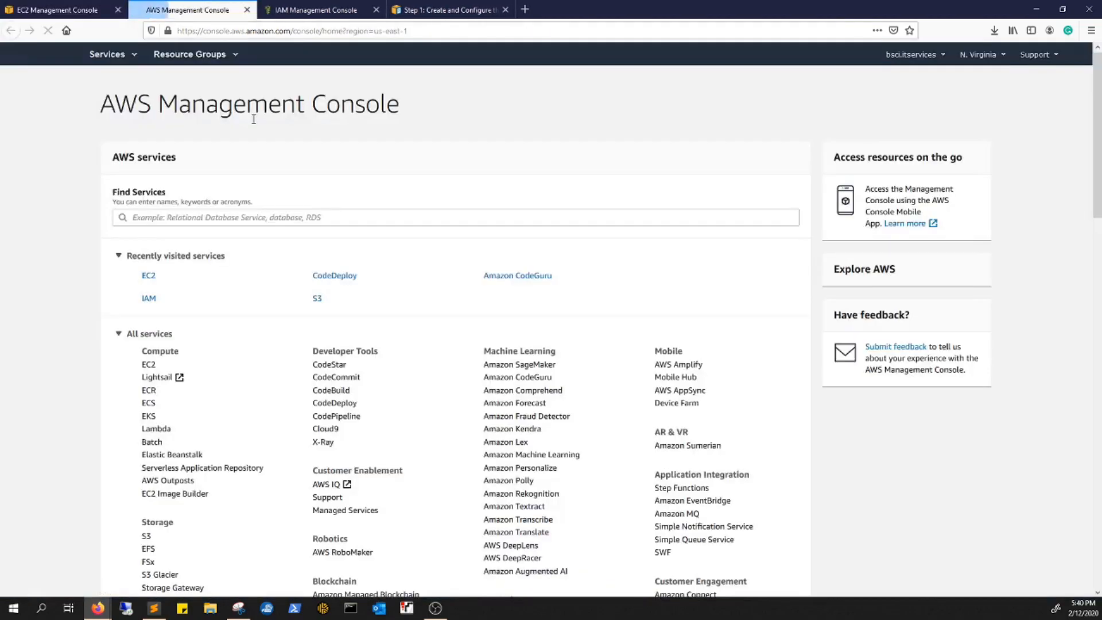
scroll(156, 287, "down", 1)
left_click(149, 241)
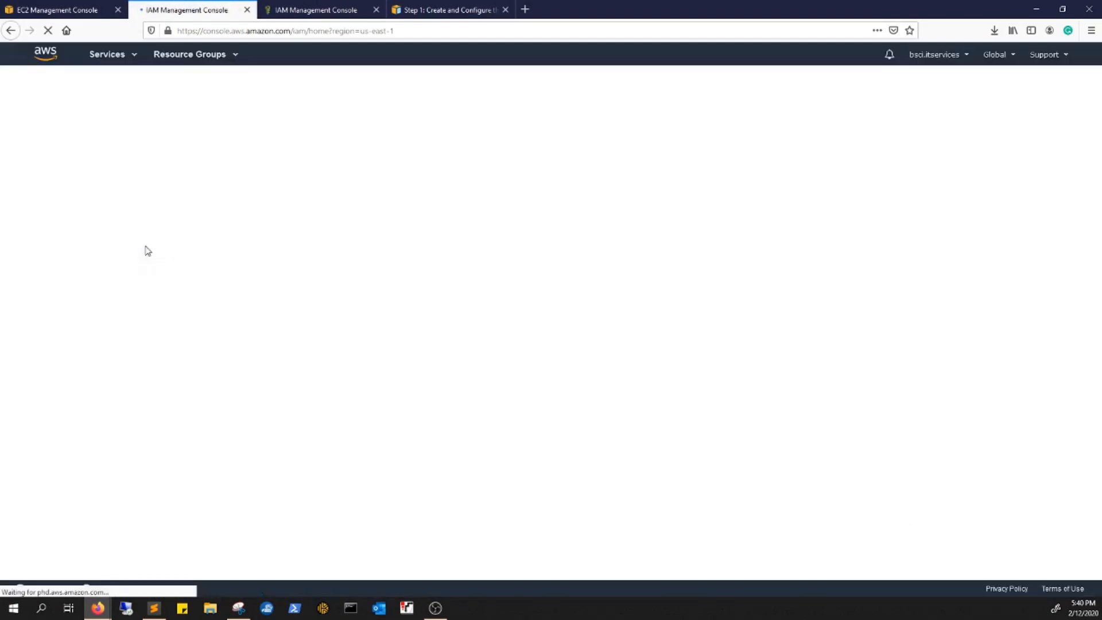
left_click(34, 202)
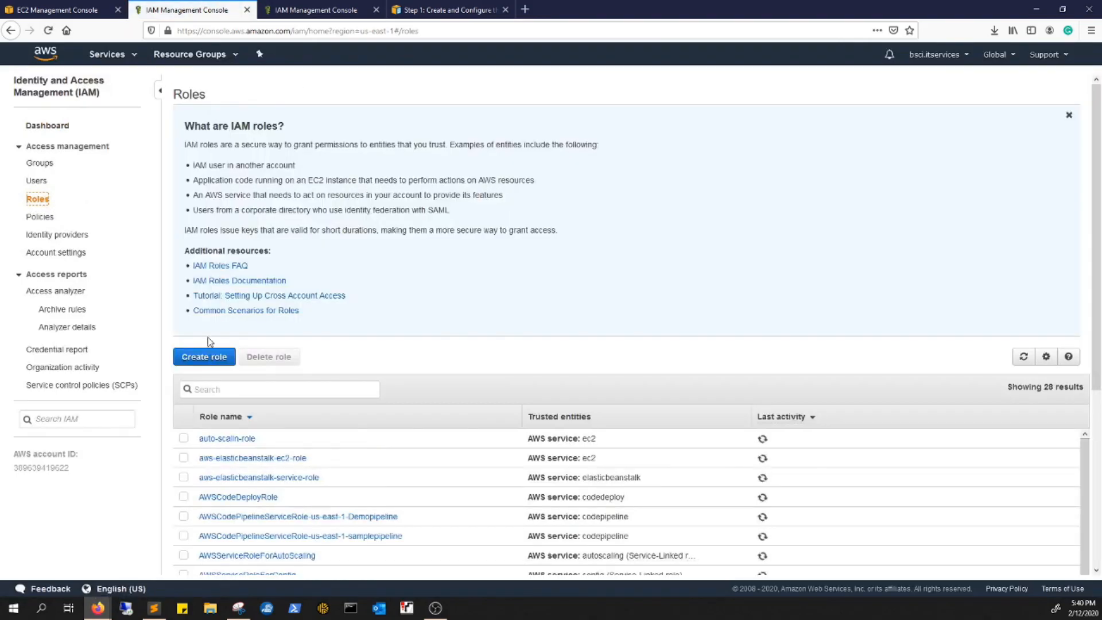
left_click(214, 358)
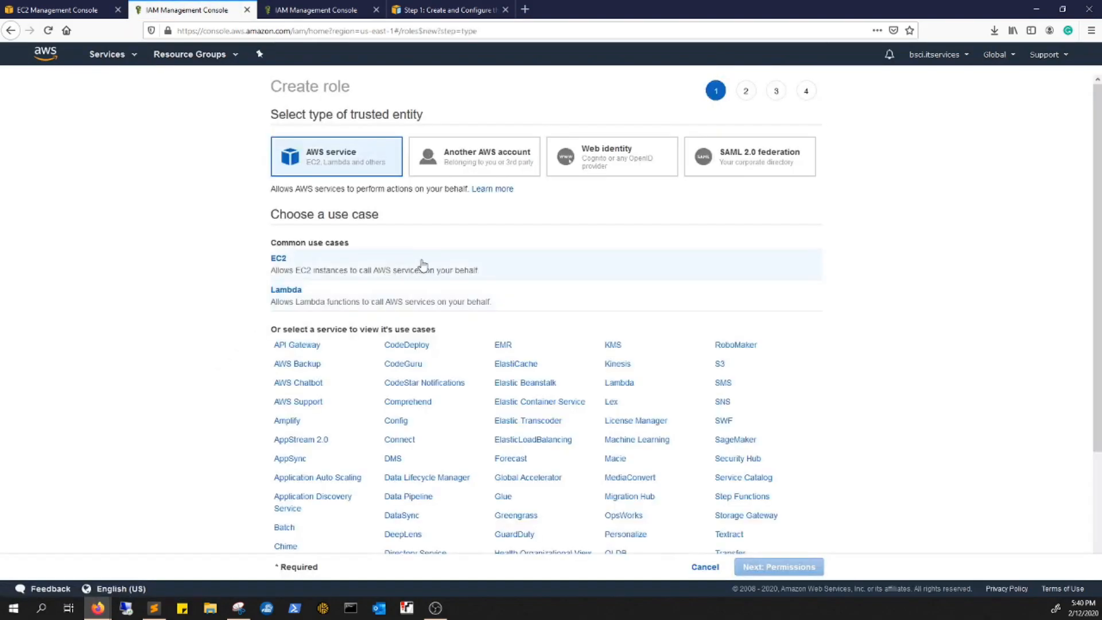
left_click(328, 264)
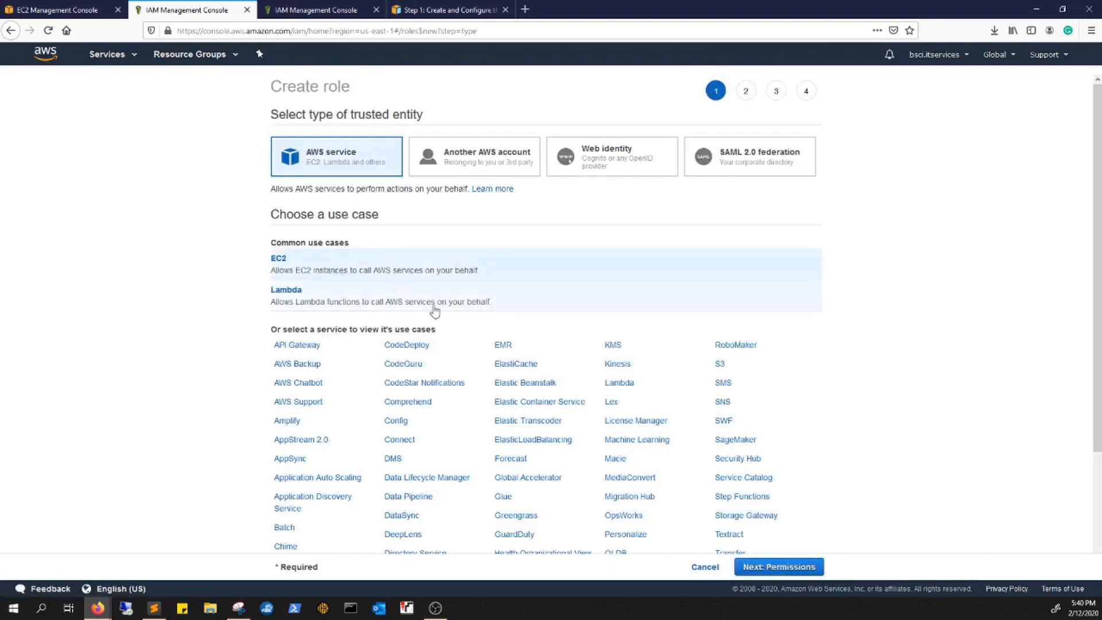
left_click(771, 568)
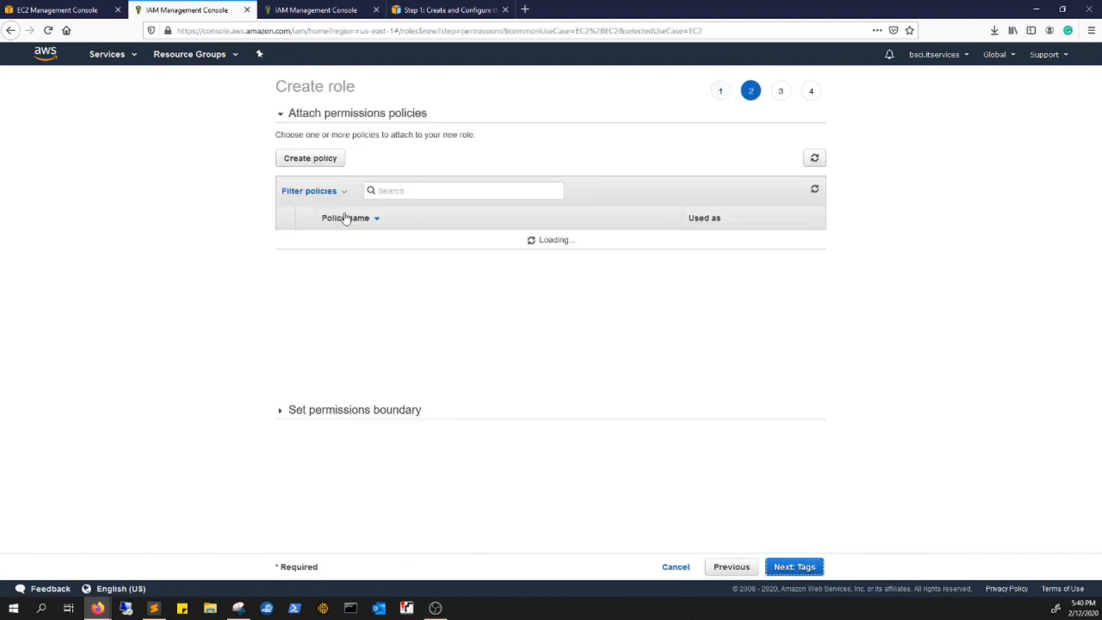
Find the autoscaling policies and attach AutoScalingFullAccess to the new role
left_click(317, 163)
left_click(376, 10)
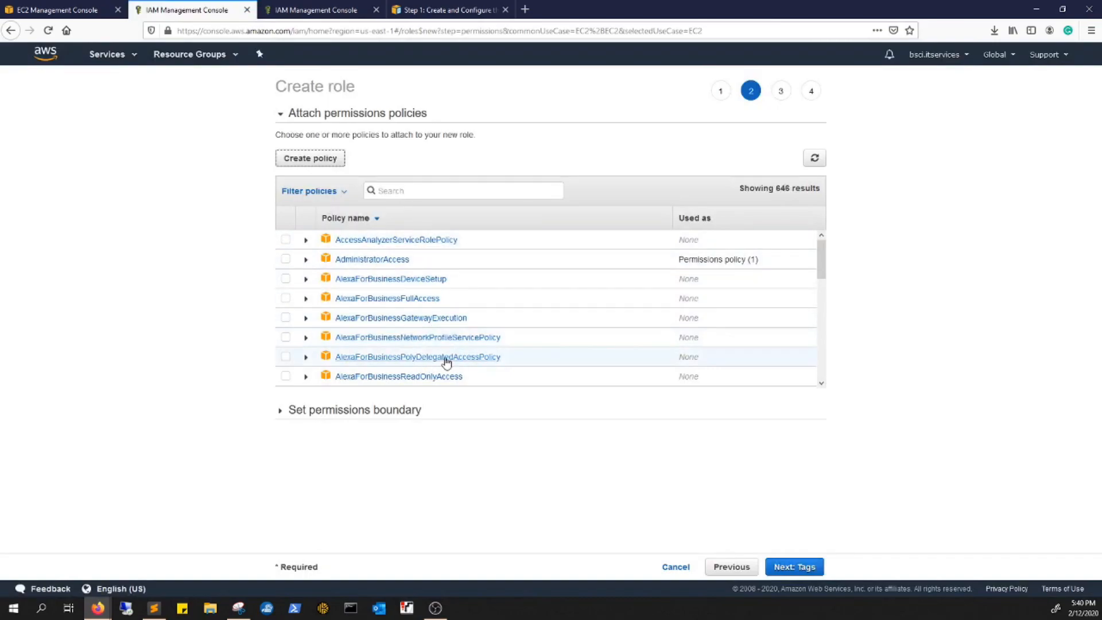
left_click(436, 190)
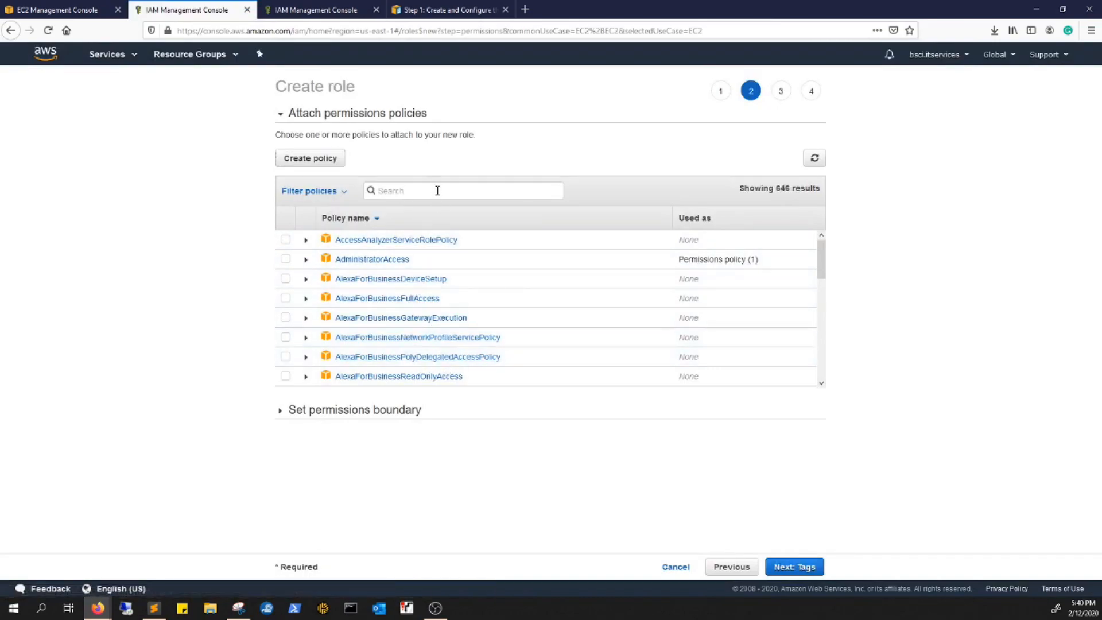
type("autscalin")
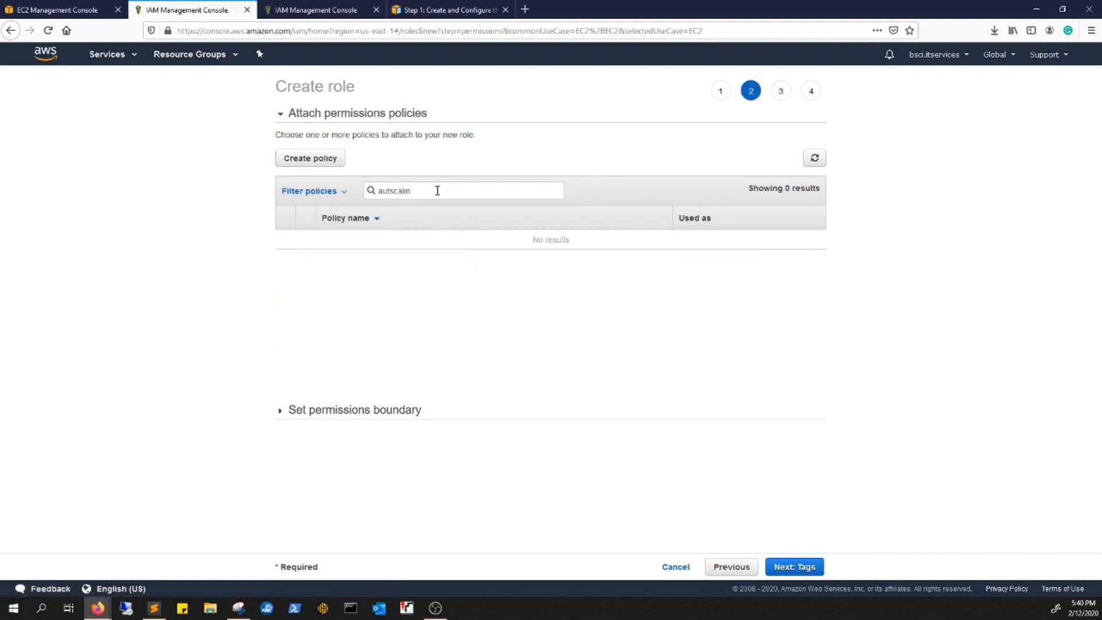
type("os")
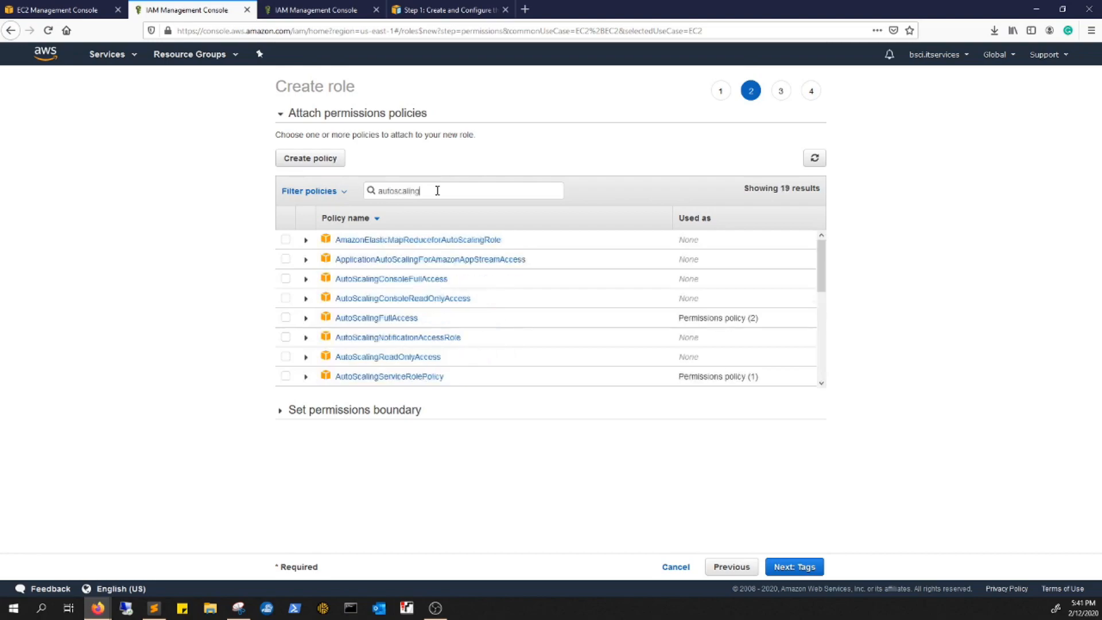
left_click(405, 319)
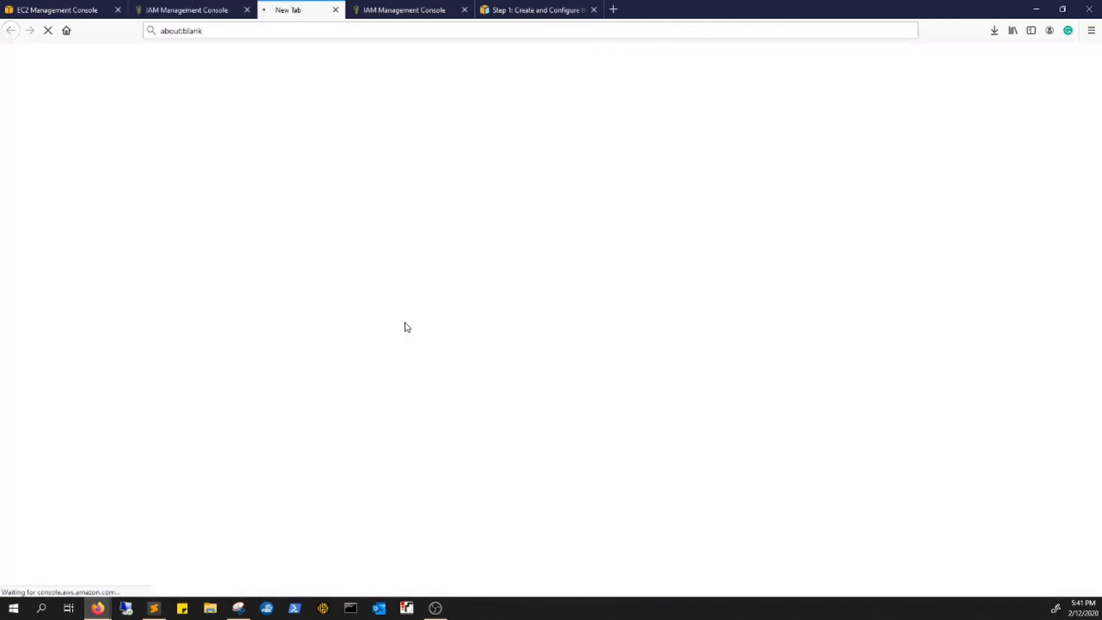
left_click(376, 9)
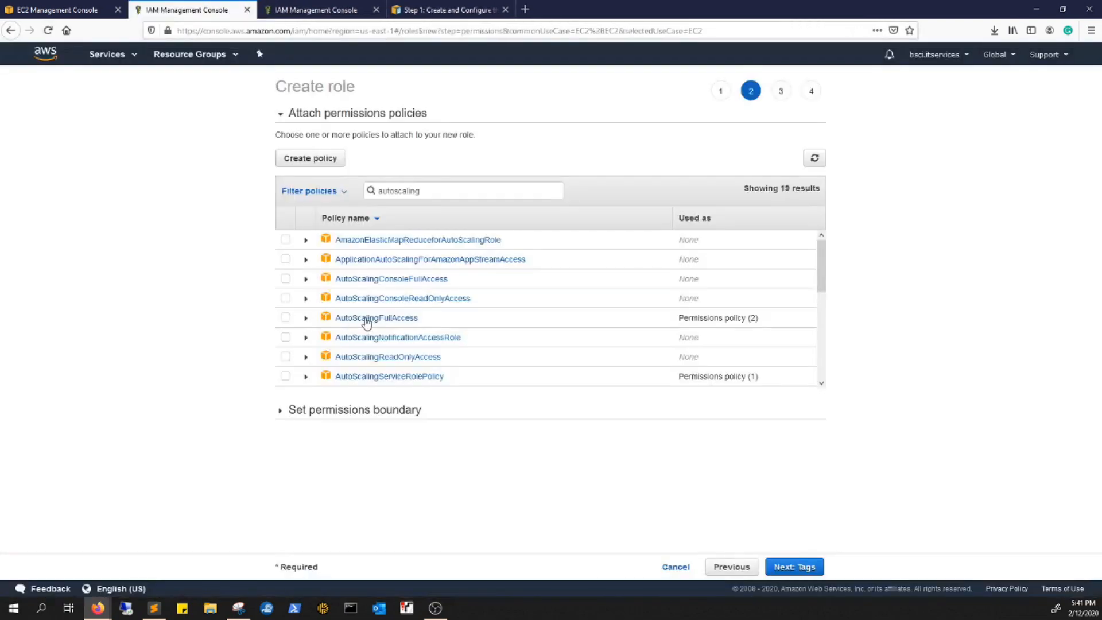
left_click(285, 319)
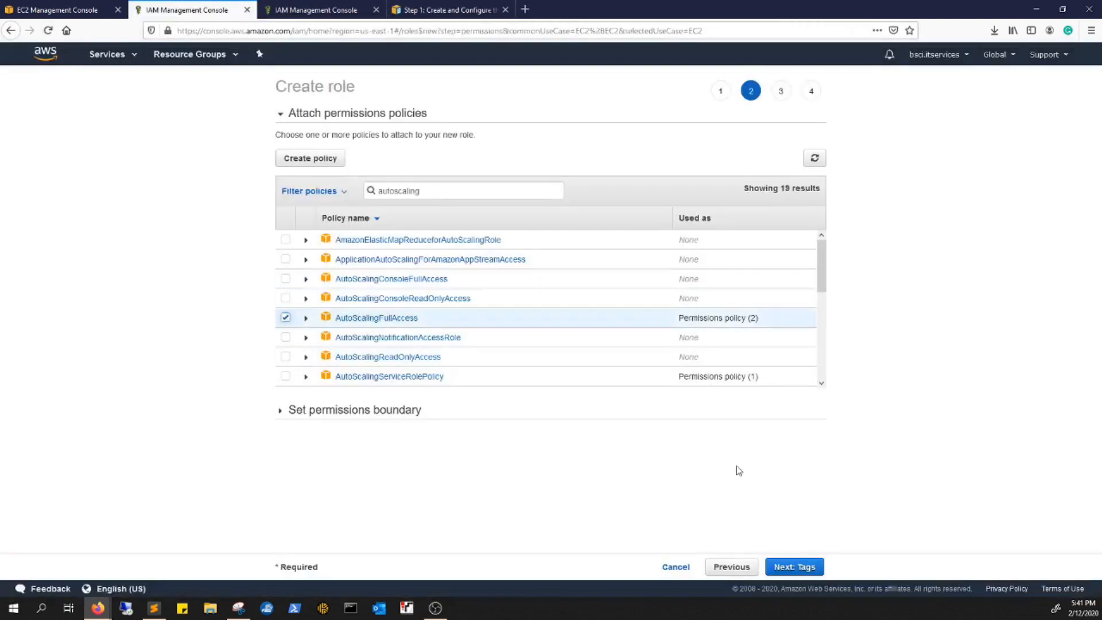
Leave the role without tags, name it ESCAWS-codedeployRole and create it
left_click(789, 566)
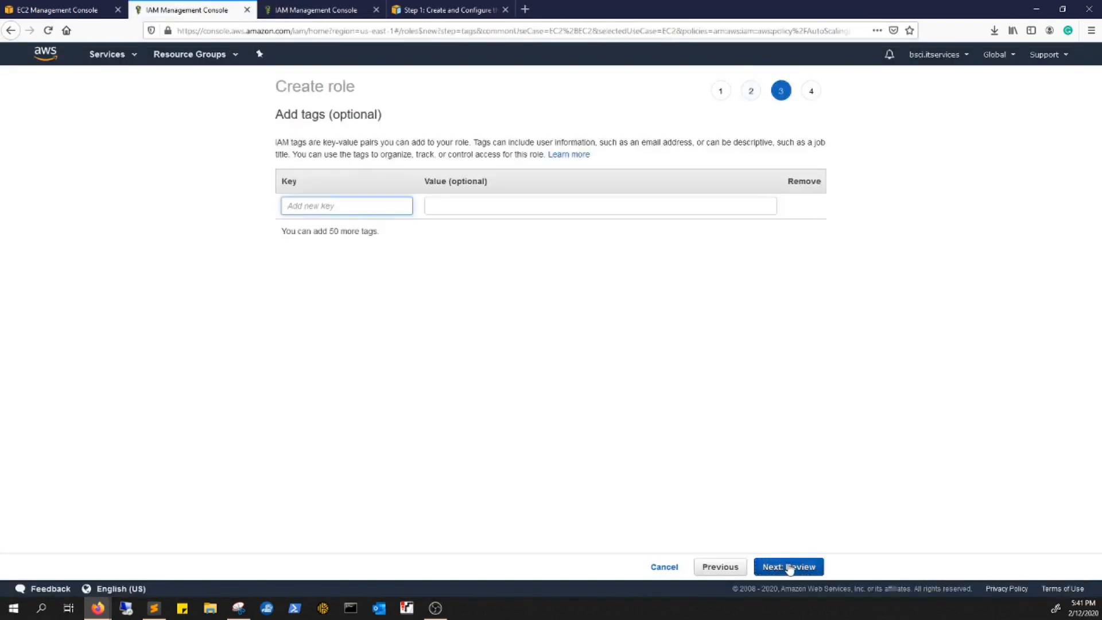
left_click(789, 566)
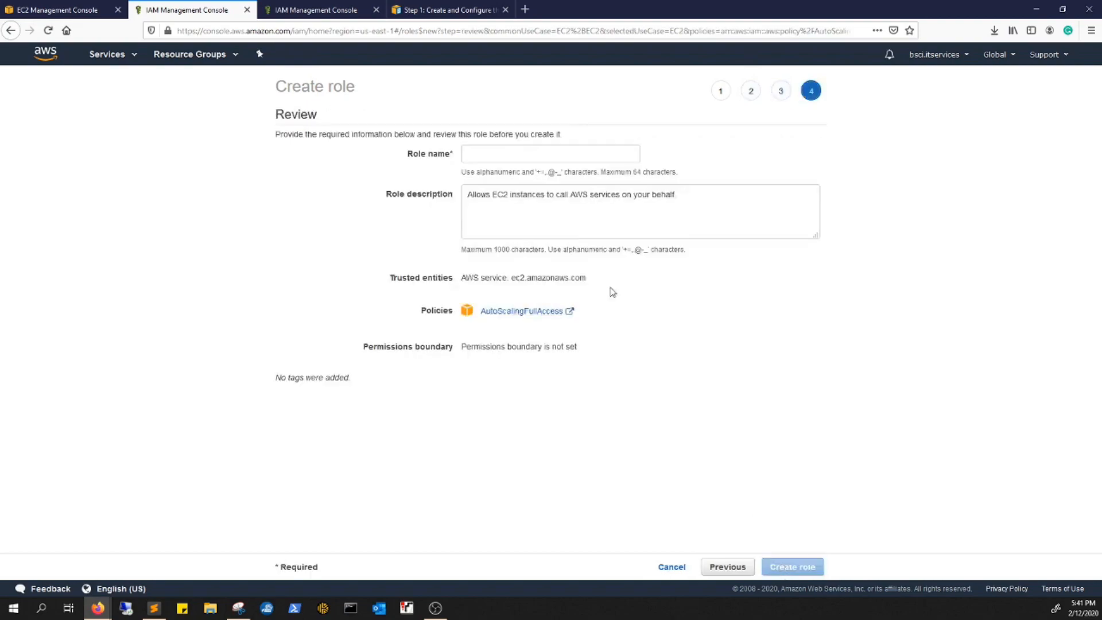
left_click(513, 156)
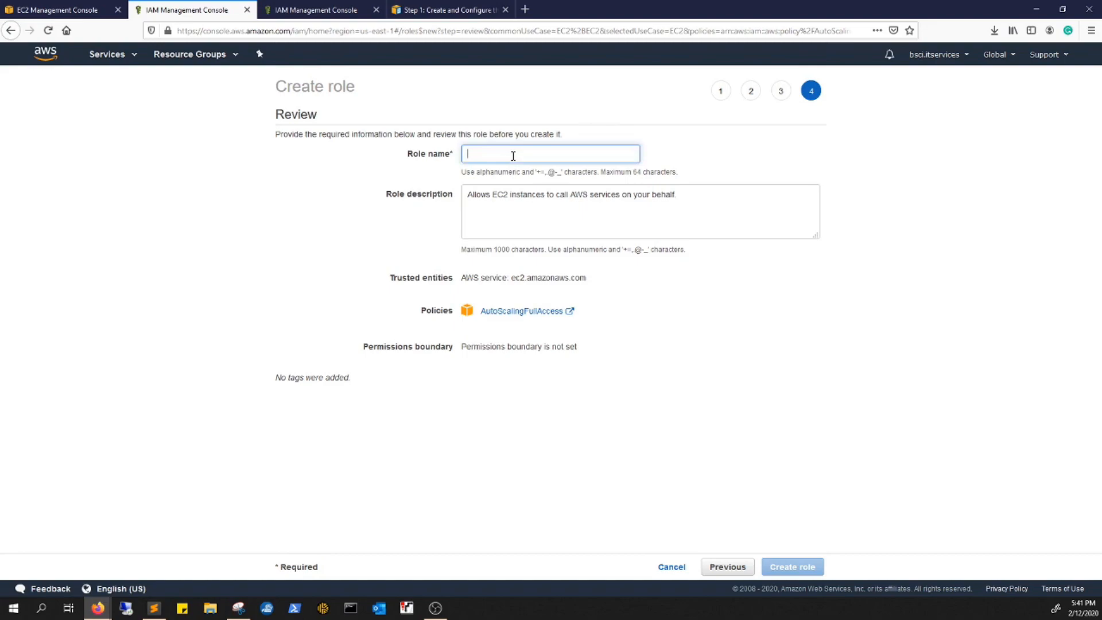
type("ESCAWS-codedeployRole")
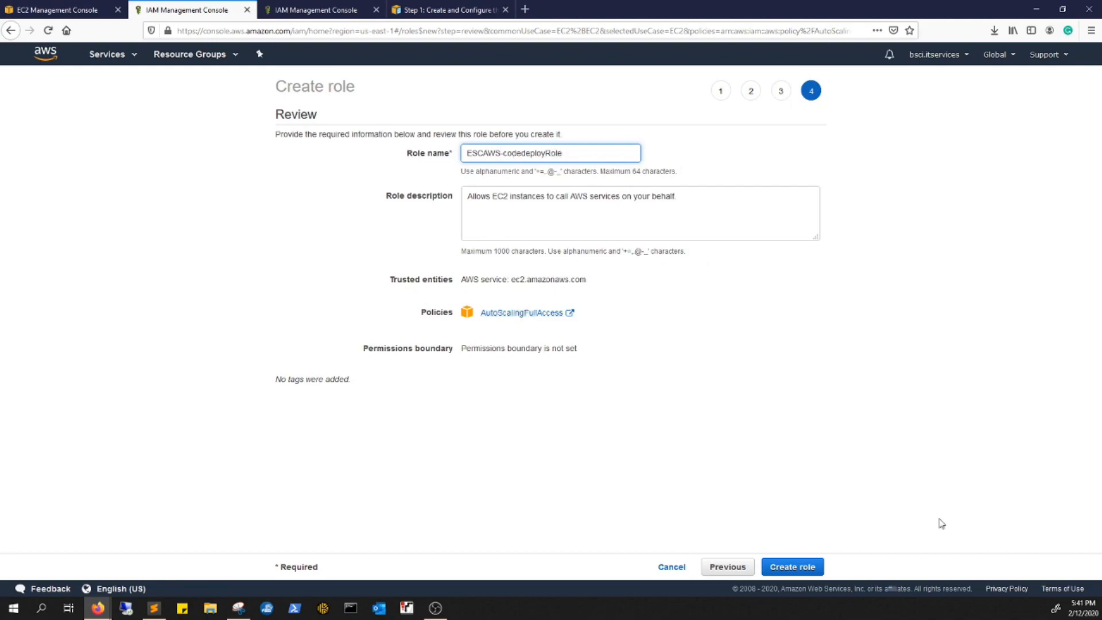
left_click(808, 566)
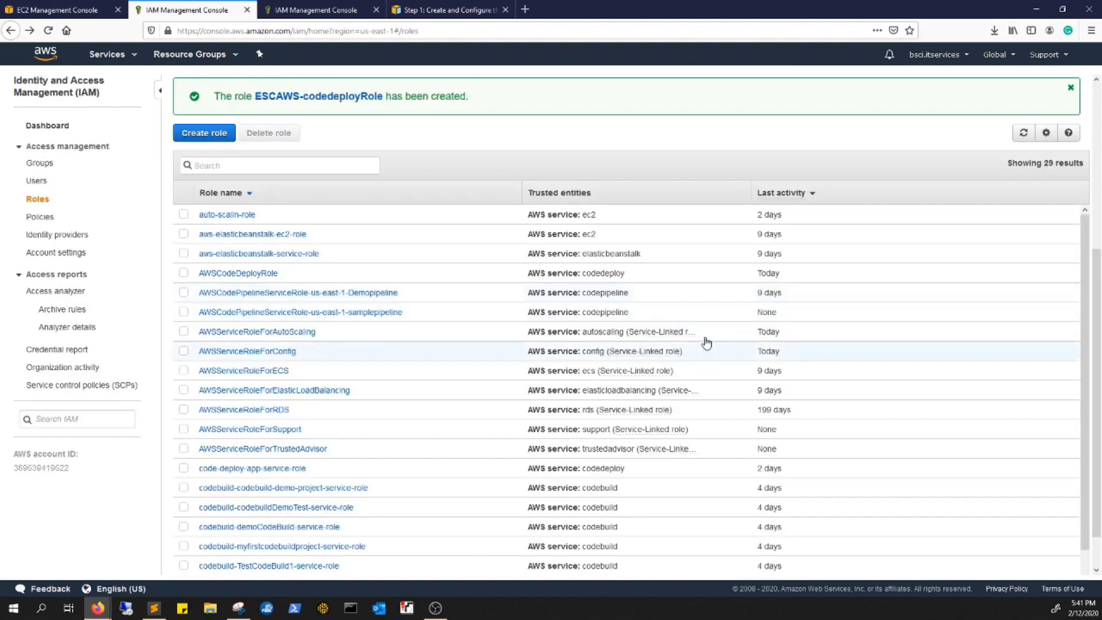
Return to the launch configuration and set its IAM role to EC2AWSCodeDeployRole
left_click(66, 10)
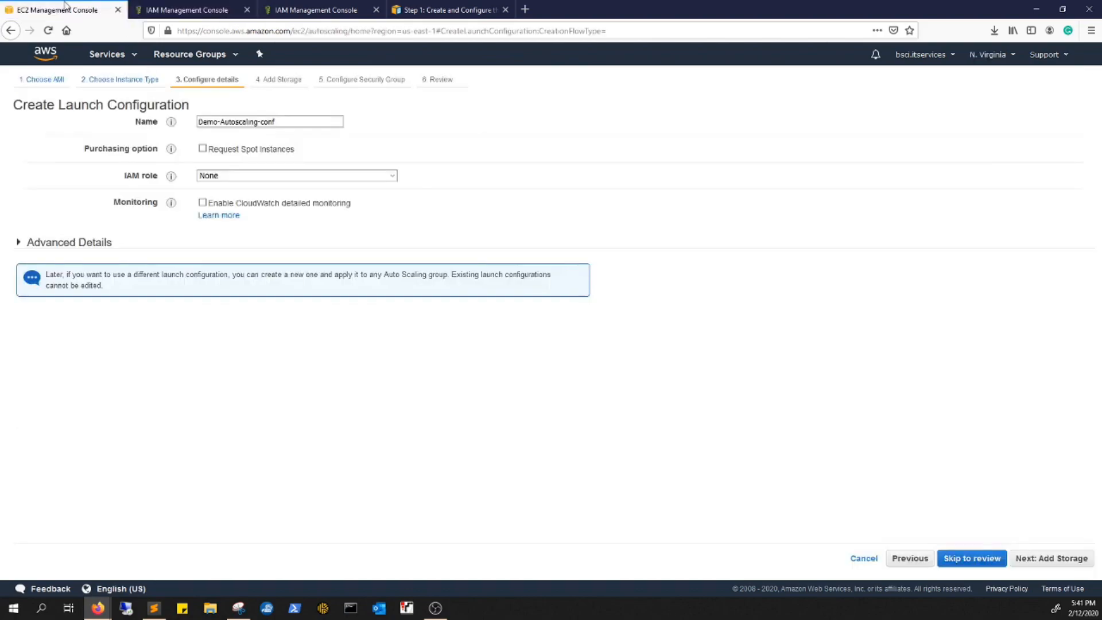
left_click(254, 177)
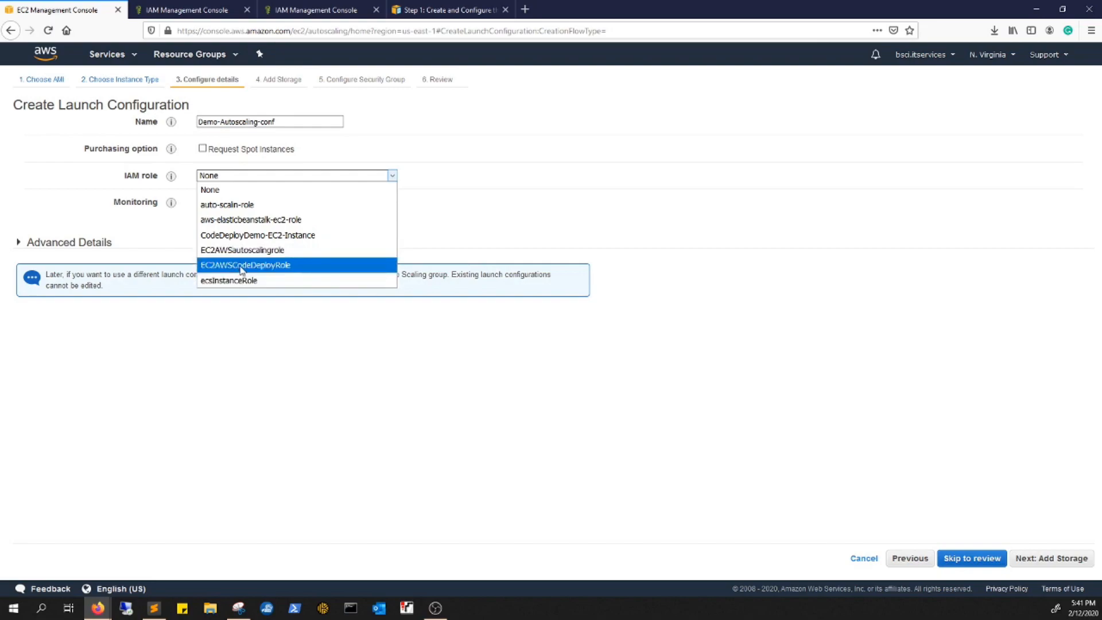
left_click(264, 265)
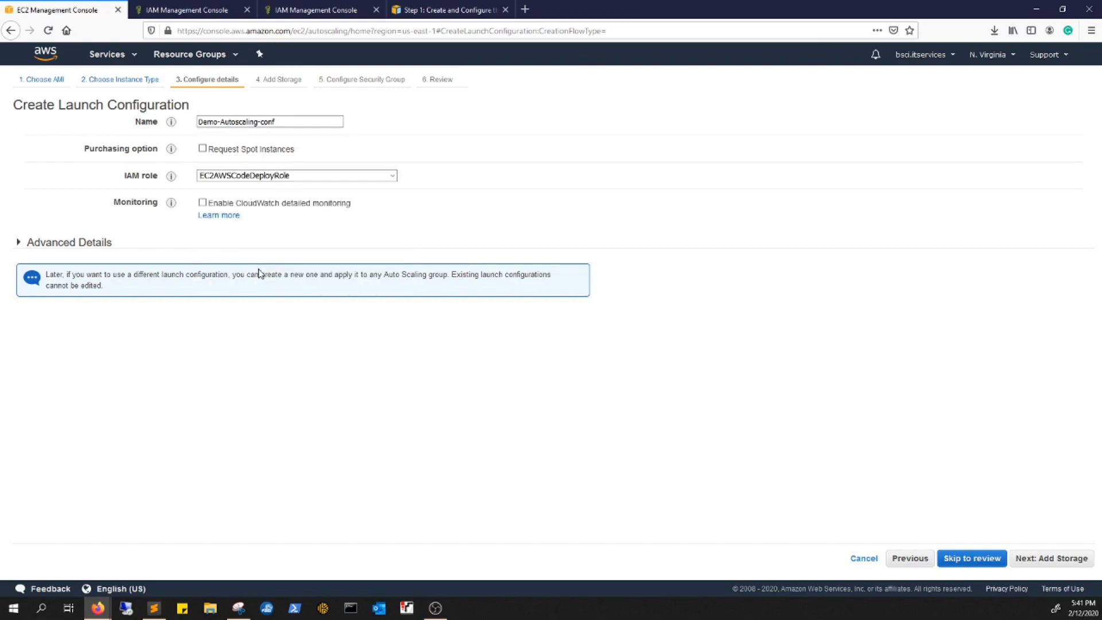
Accept the default storage and new security group settings and proceed to the launch configuration's review
left_click(1061, 559)
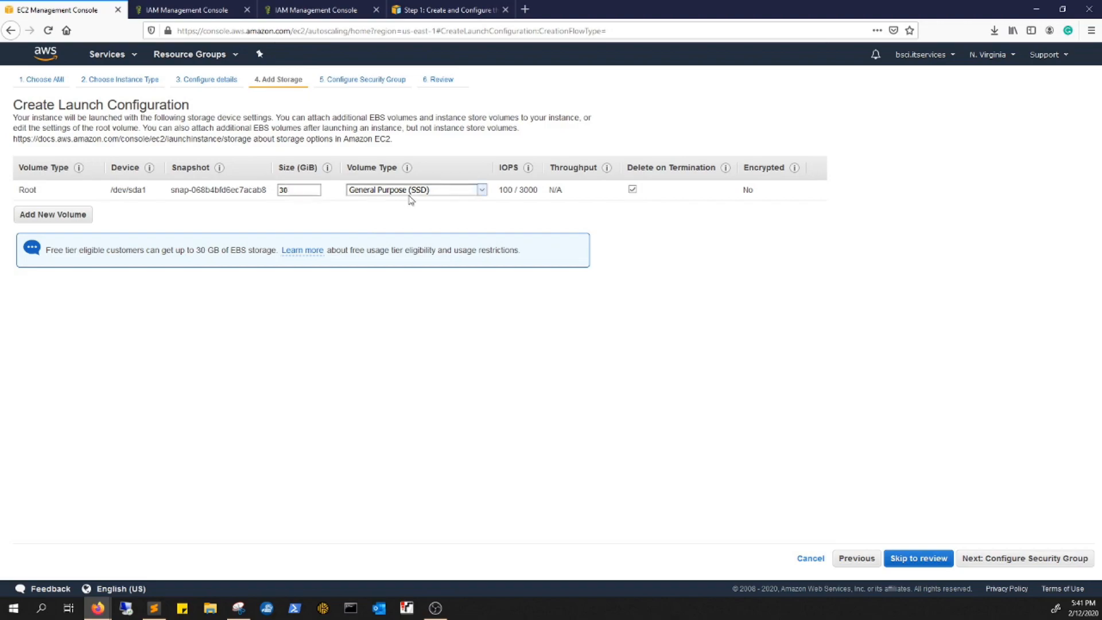
left_click(998, 558)
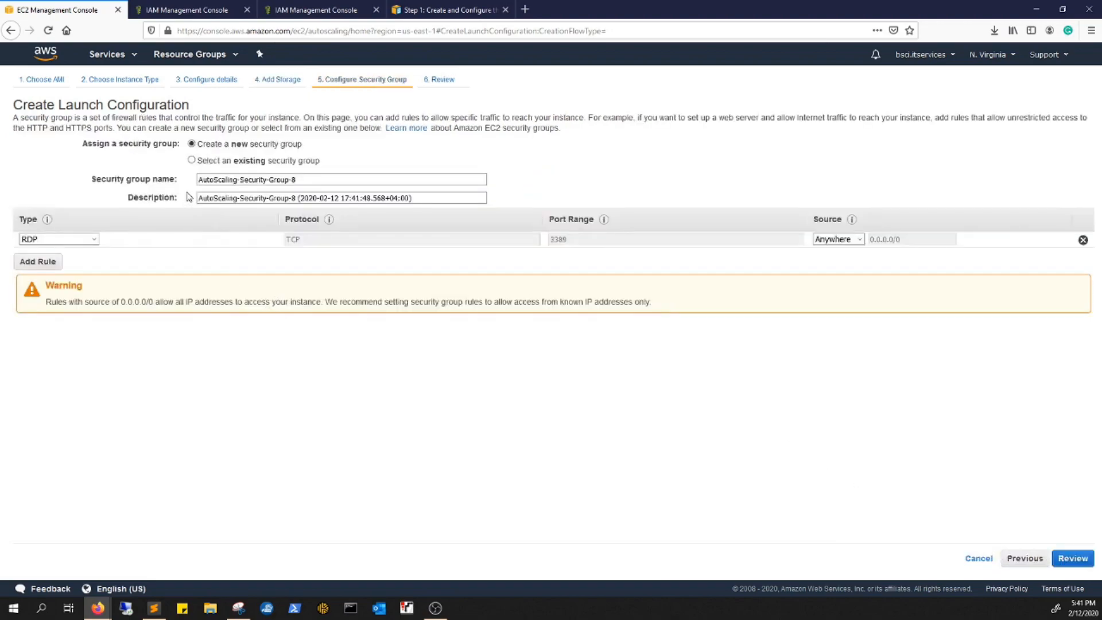
left_click(1073, 558)
Start creating the launch configuration and choose a new key pair named Auto-scaling-key instead of an existing one
left_click(987, 560)
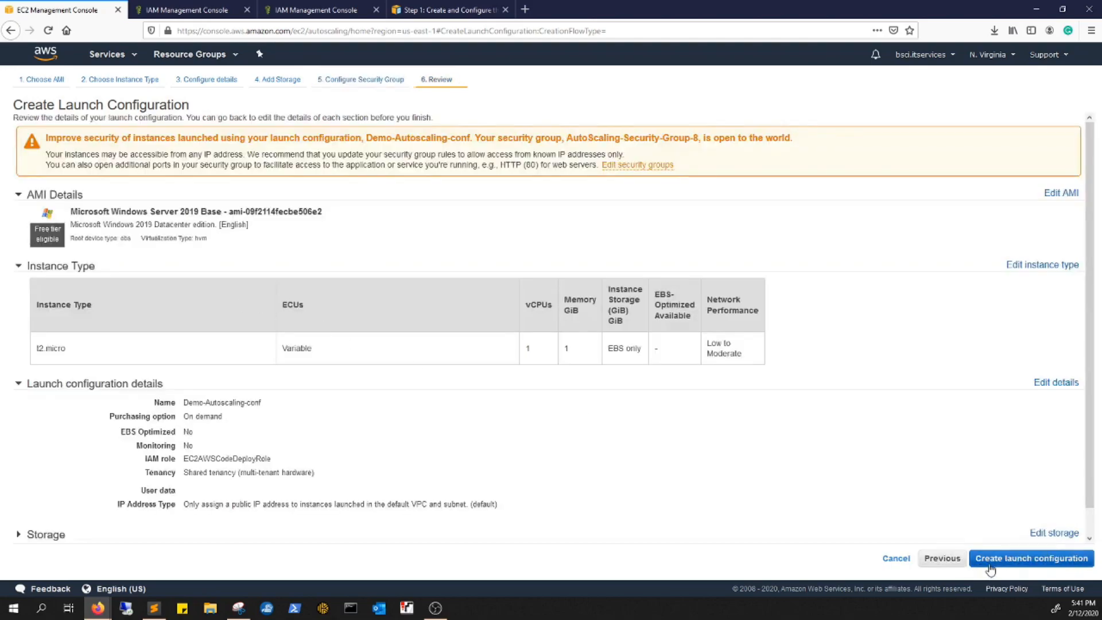
left_click(464, 361)
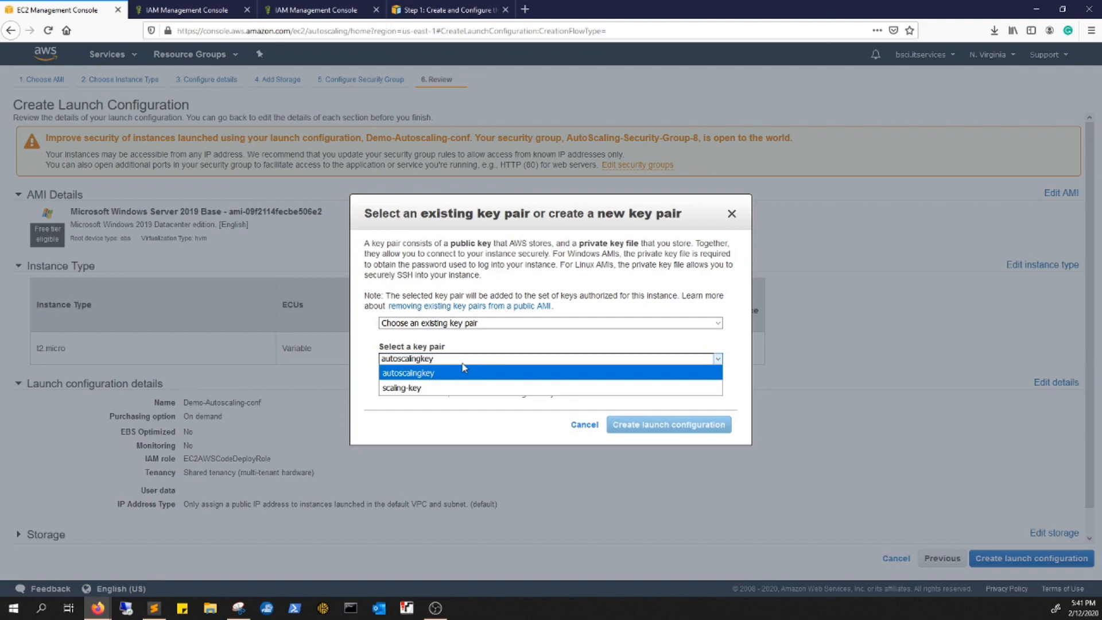
left_click(465, 361)
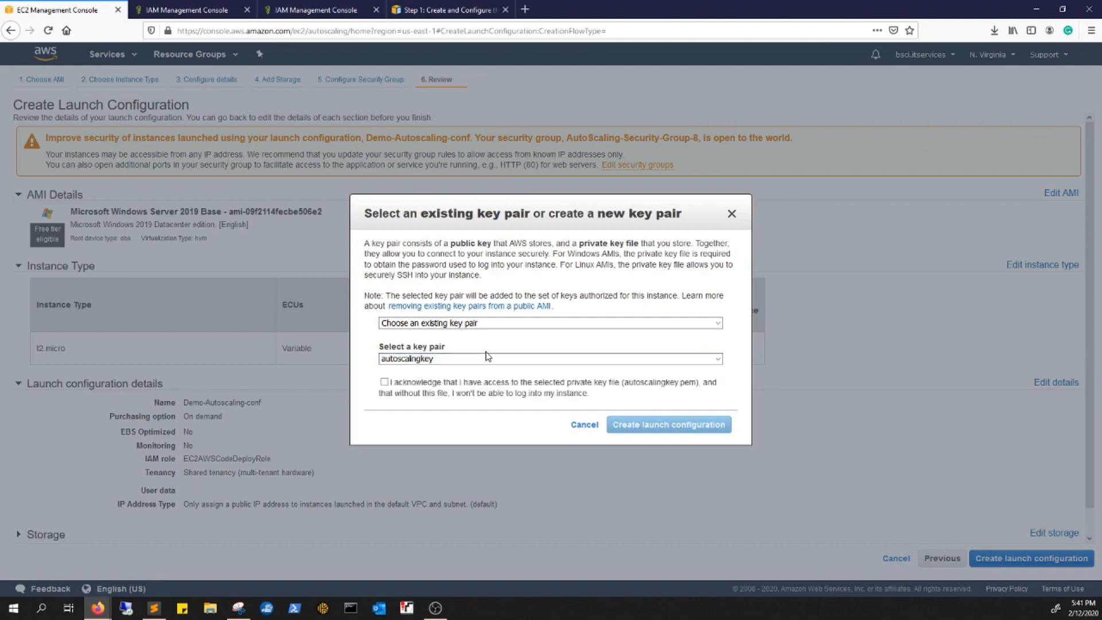
left_click(549, 322)
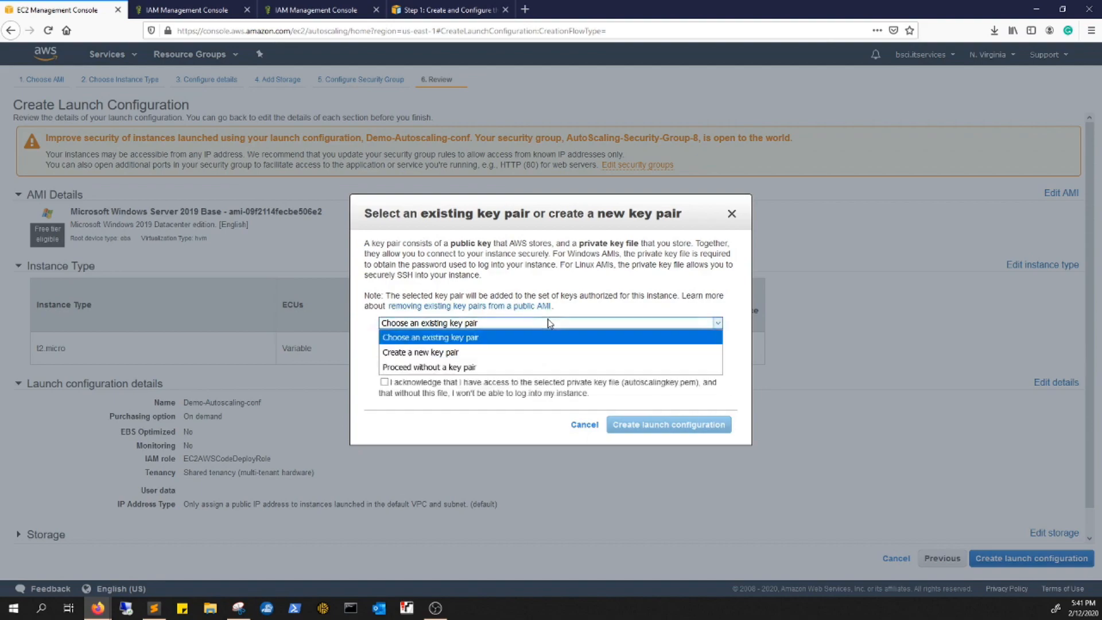
left_click(449, 353)
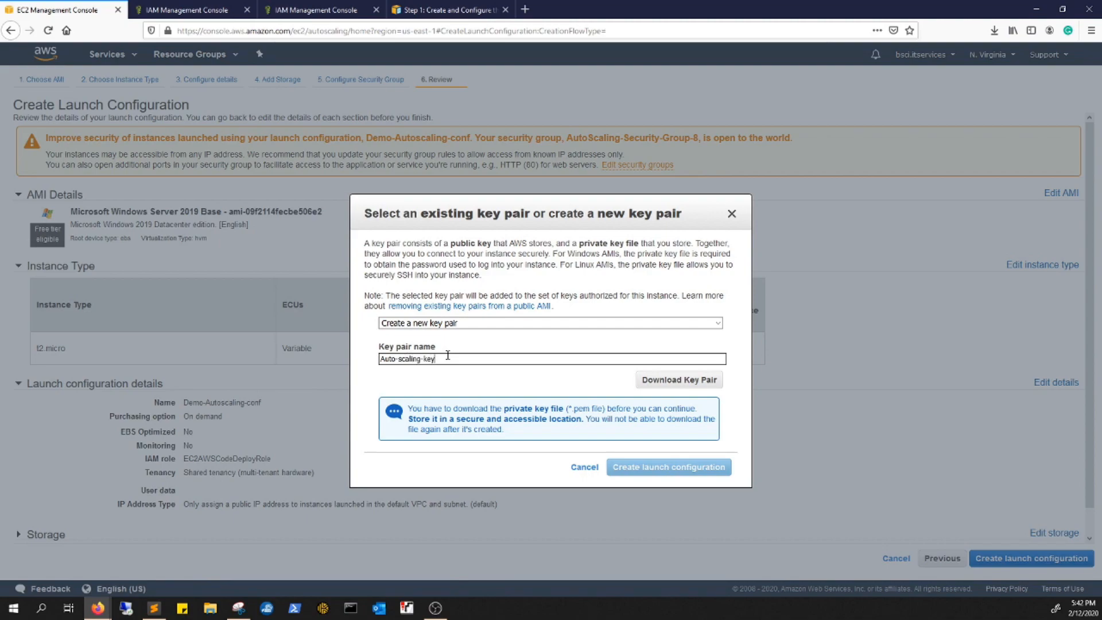
Download the key pair, saving it over the existing autoscalingkey.pem file, and create the launch configuration
left_click(679, 379)
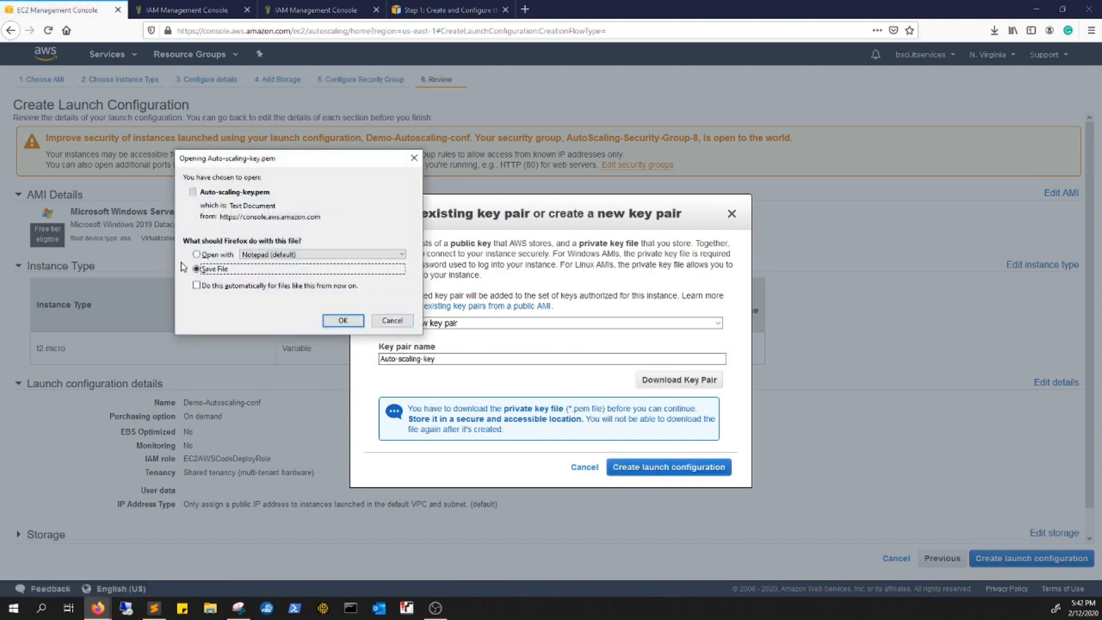
left_click(341, 321)
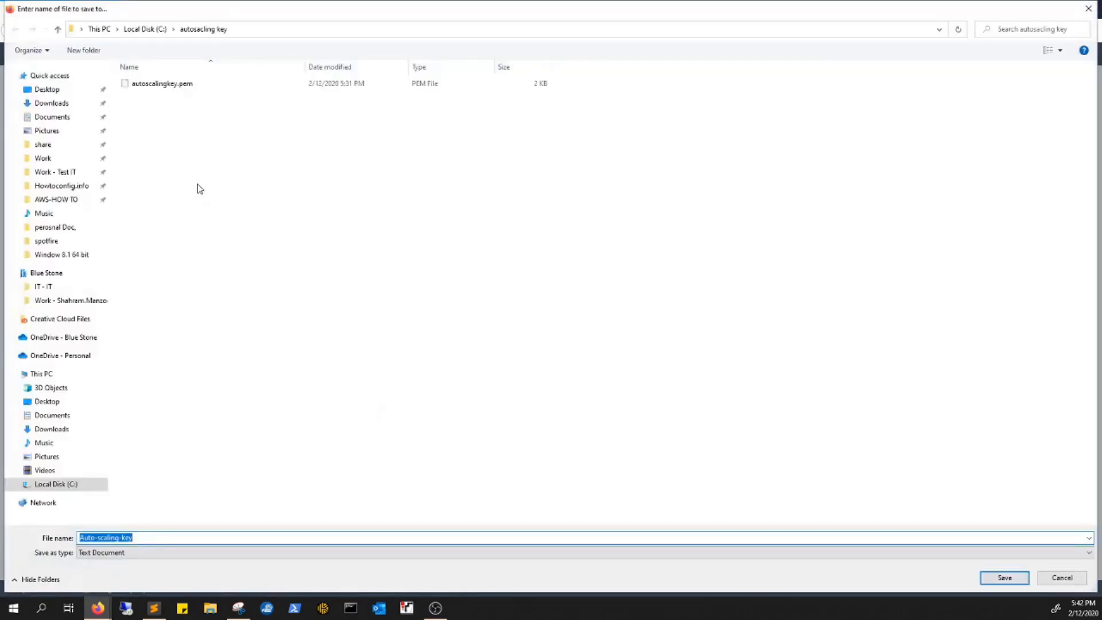
left_click(241, 84)
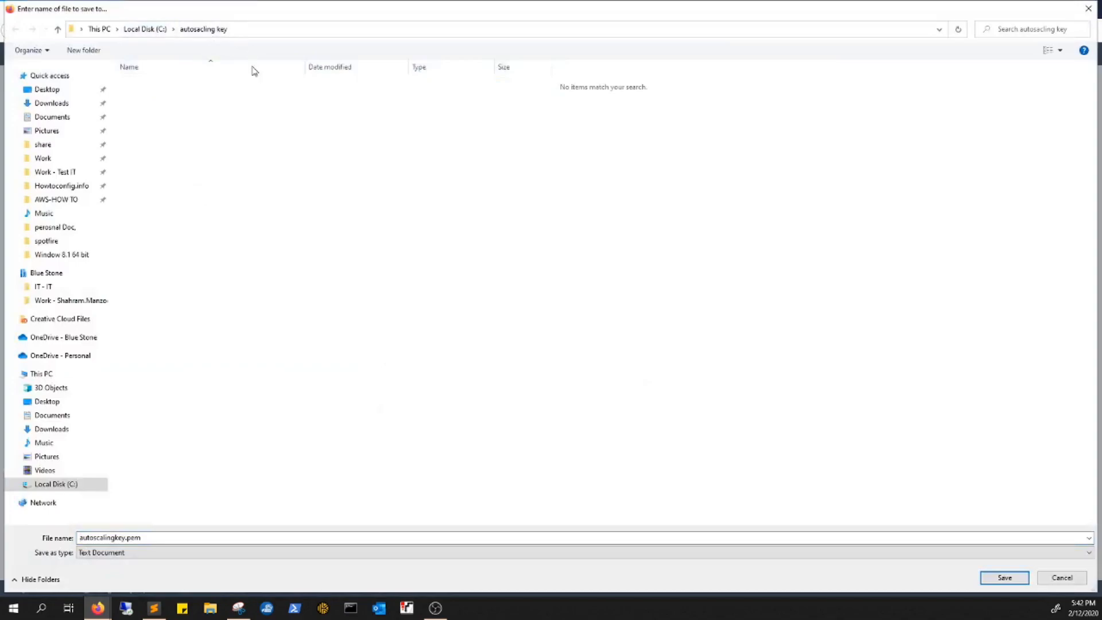
left_click(1002, 579)
left_click(577, 304)
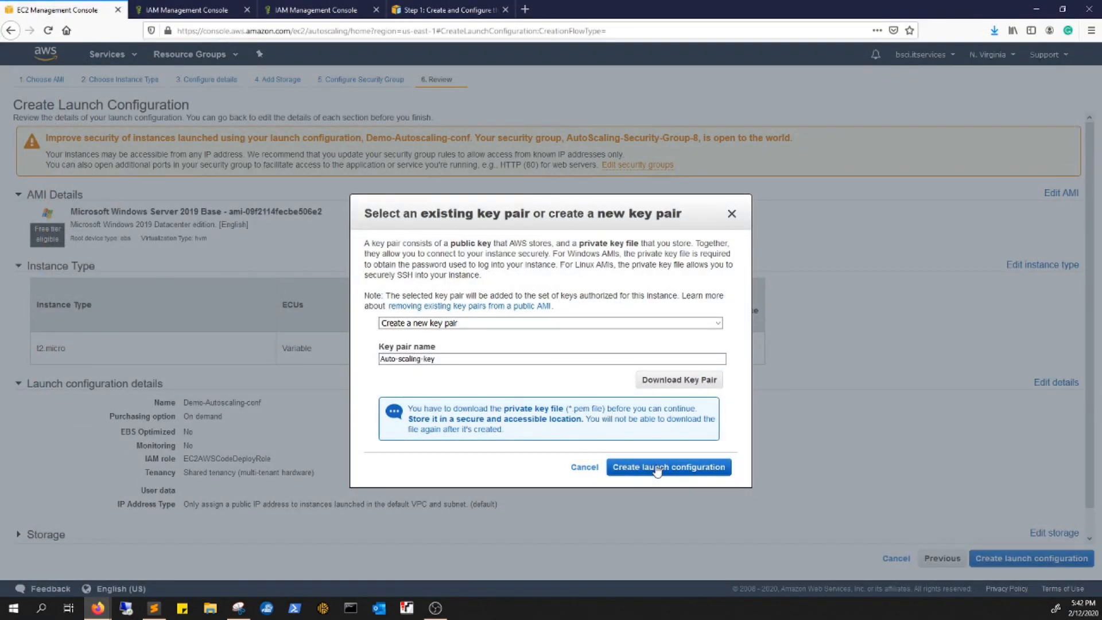
left_click(658, 467)
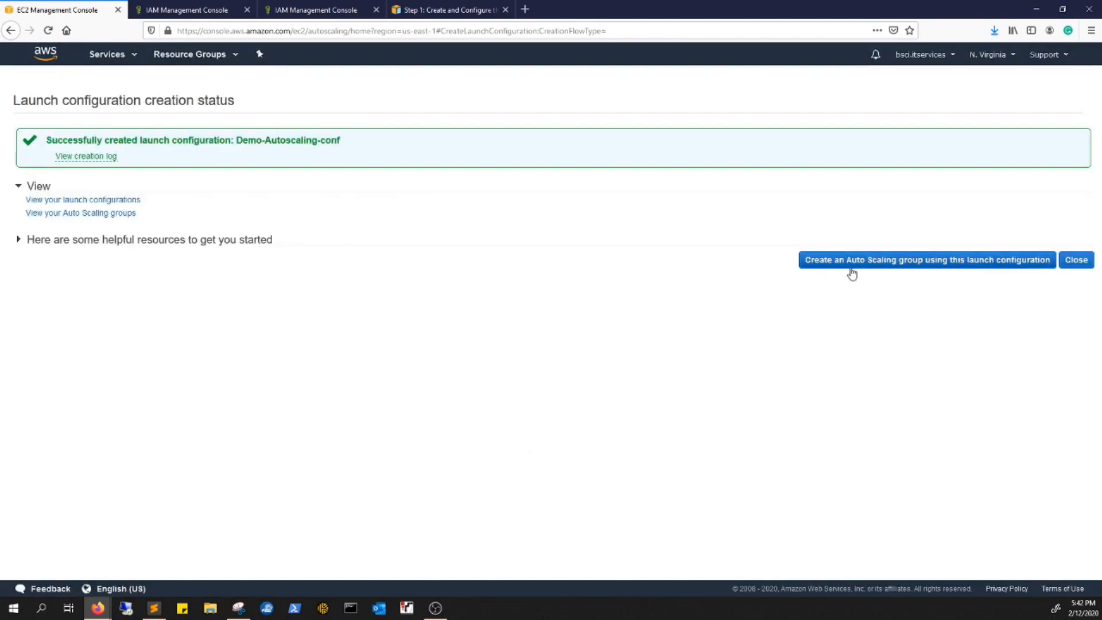
Start an Auto Scaling group from this launch configuration, named Demo-Autoscaling-Group, using the default us-east-1d subnet
left_click(899, 261)
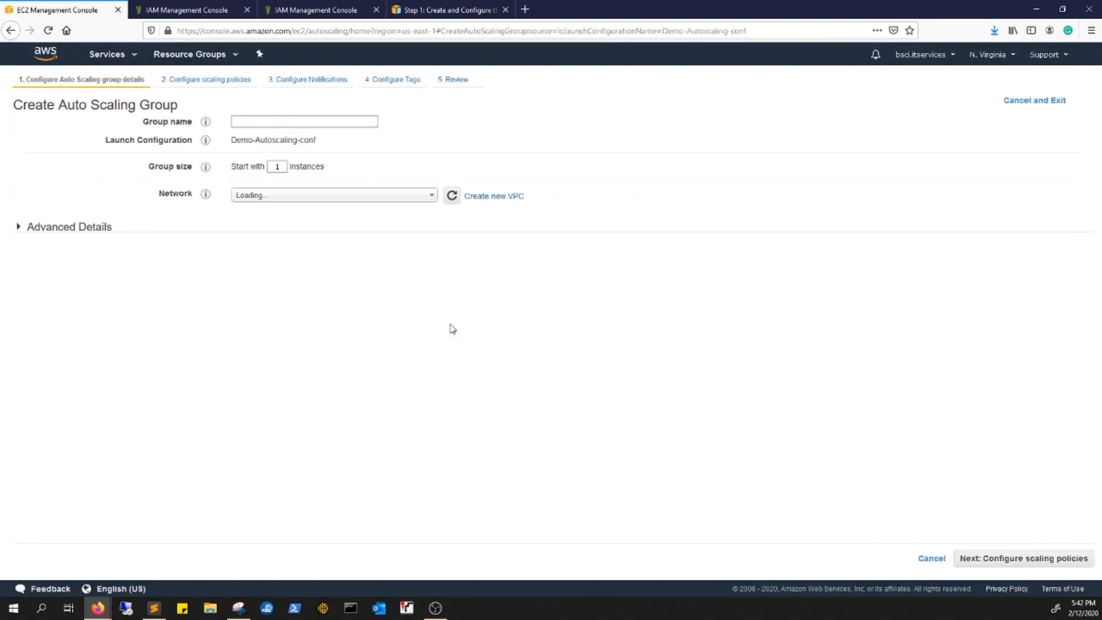
left_click(247, 123)
type("Demo-Autoscaling-Group")
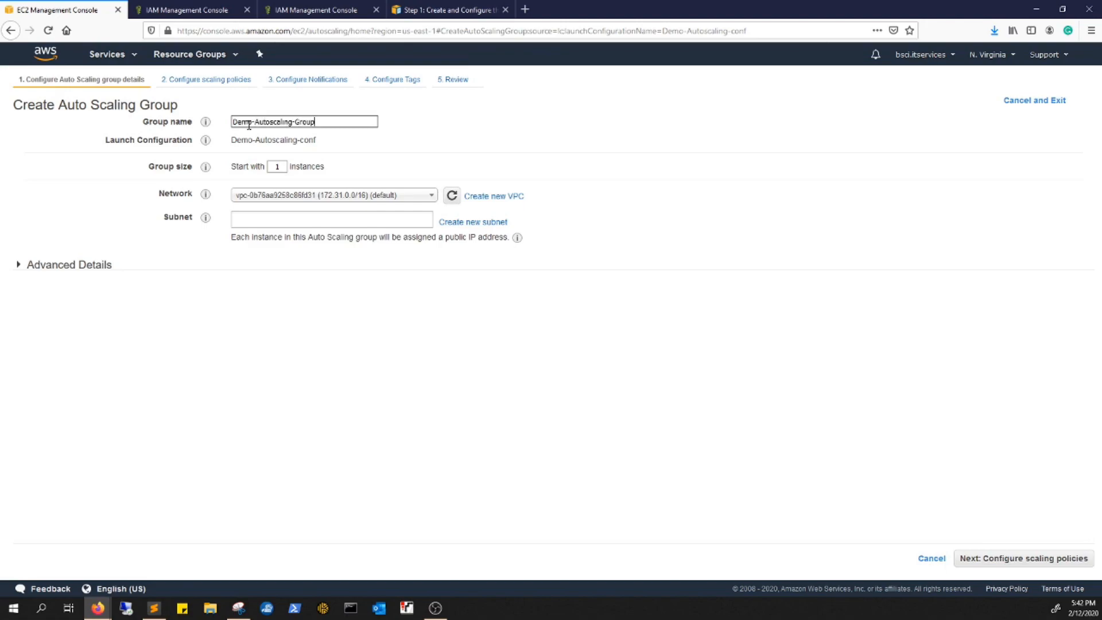
left_click(276, 219)
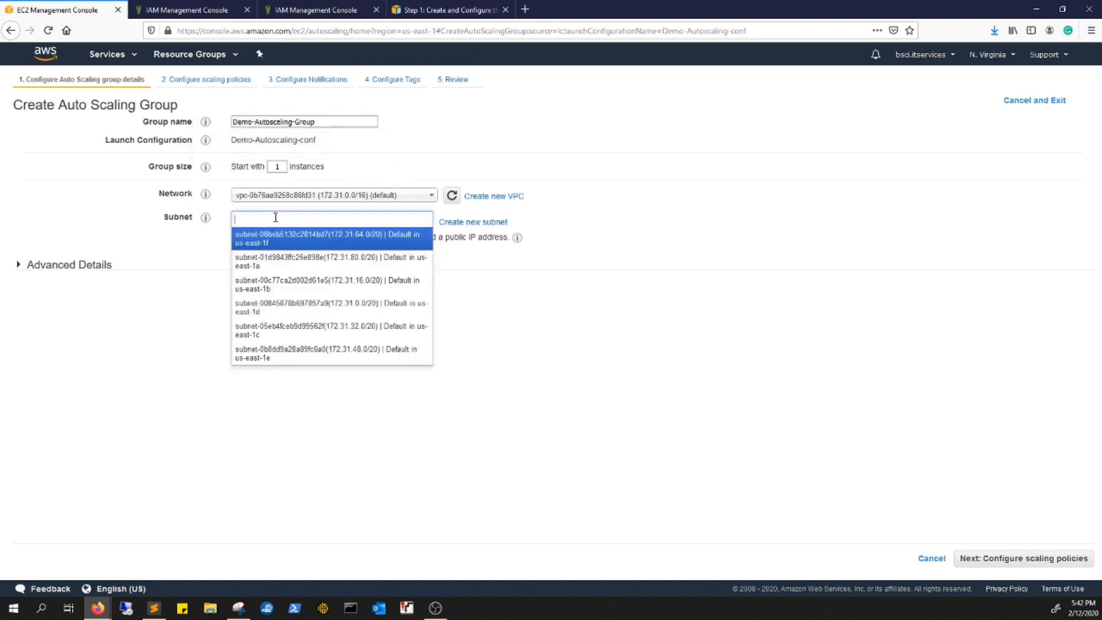
left_click(320, 316)
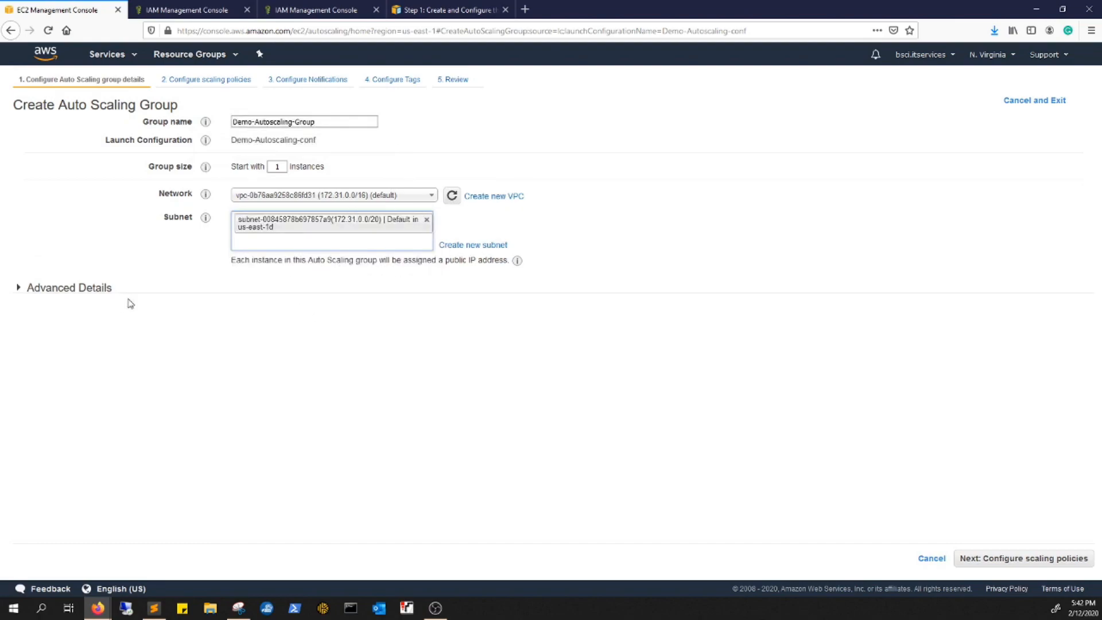
Keep the group at its initial size without notifications or tags, create the Auto Scaling group and close the status page
left_click(1051, 561)
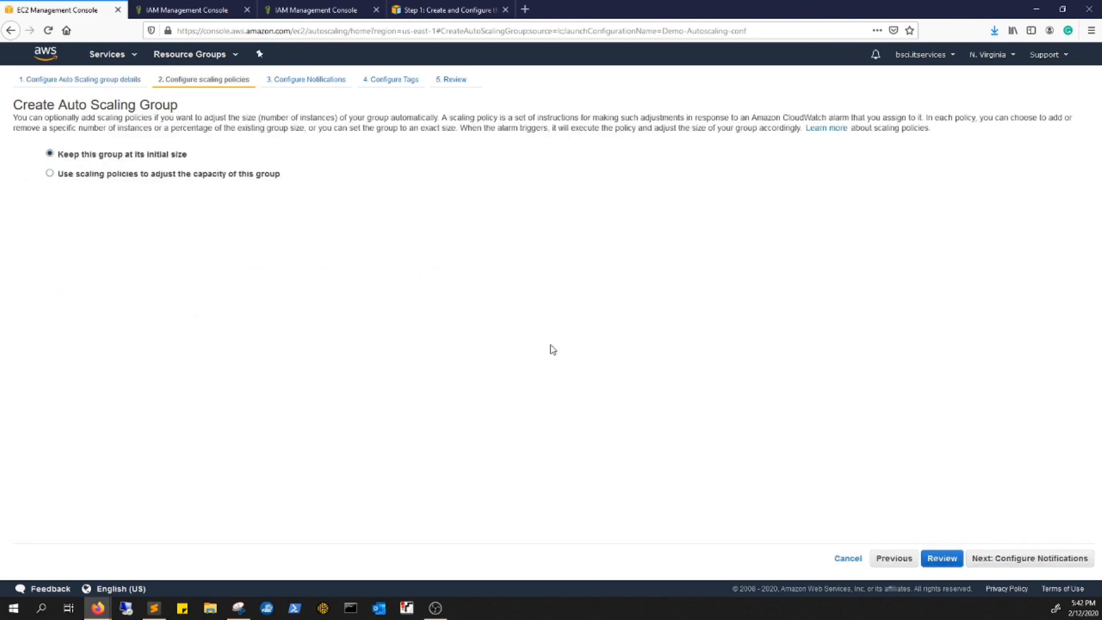
left_click(1006, 562)
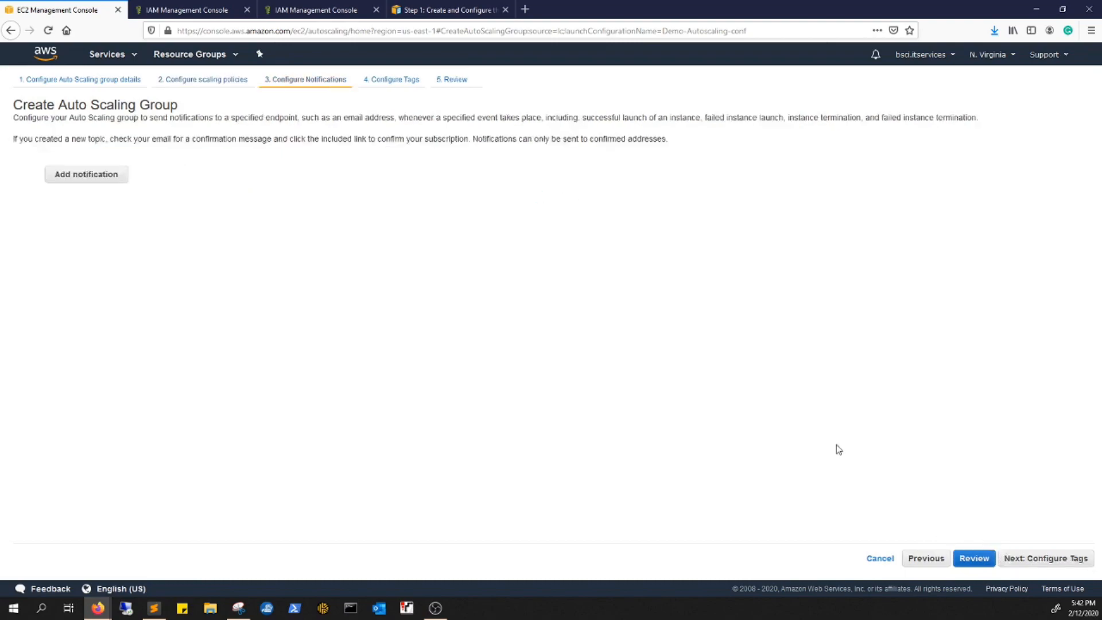
left_click(1066, 562)
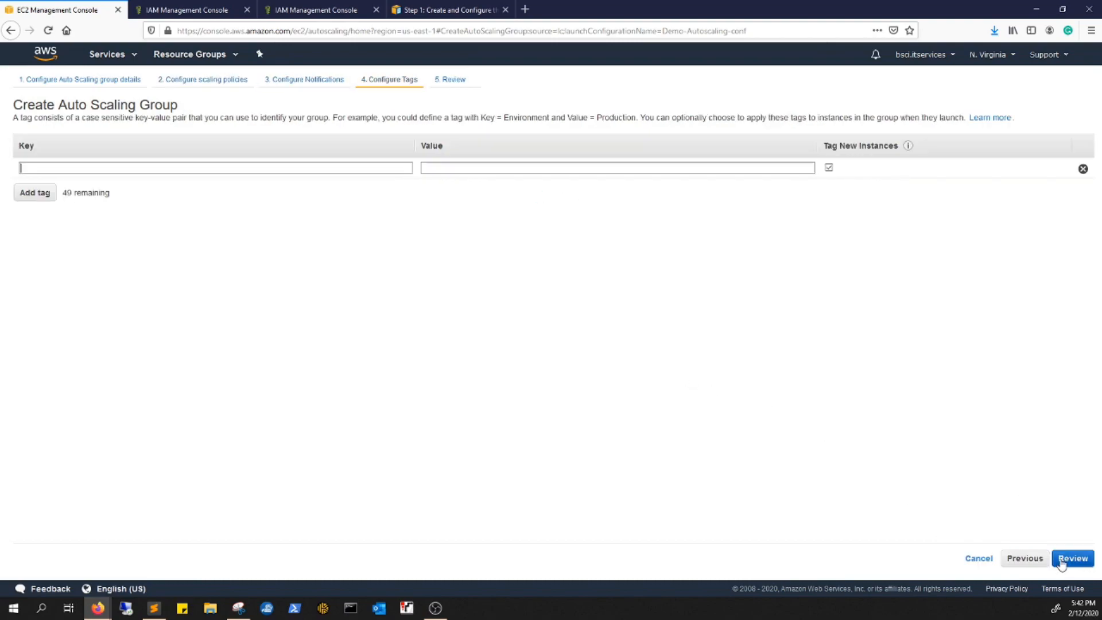
left_click(1071, 559)
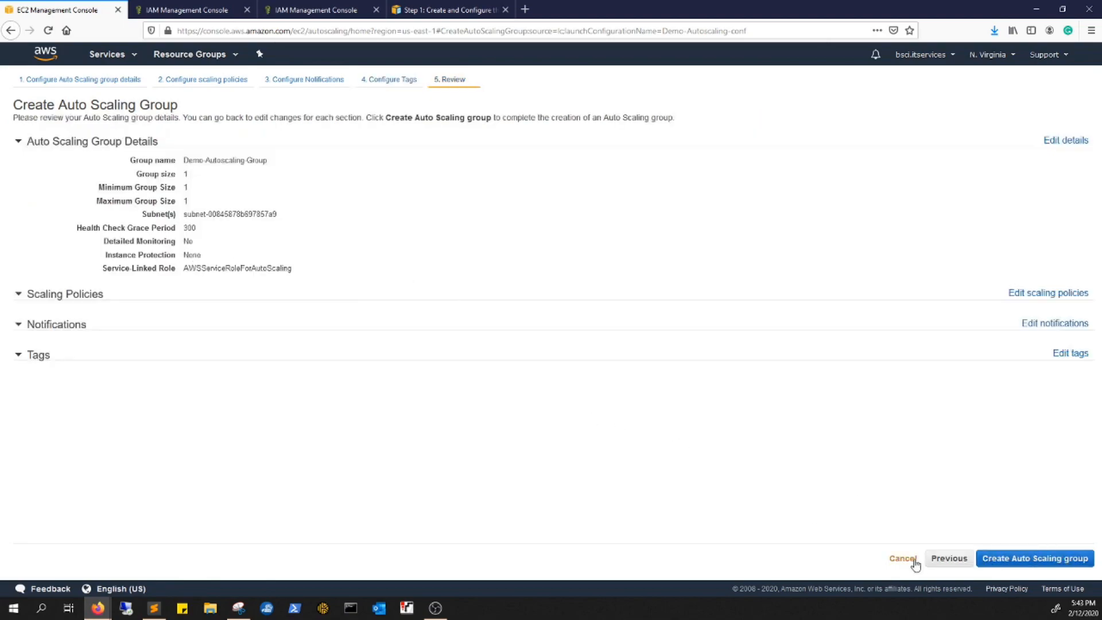
left_click(1007, 560)
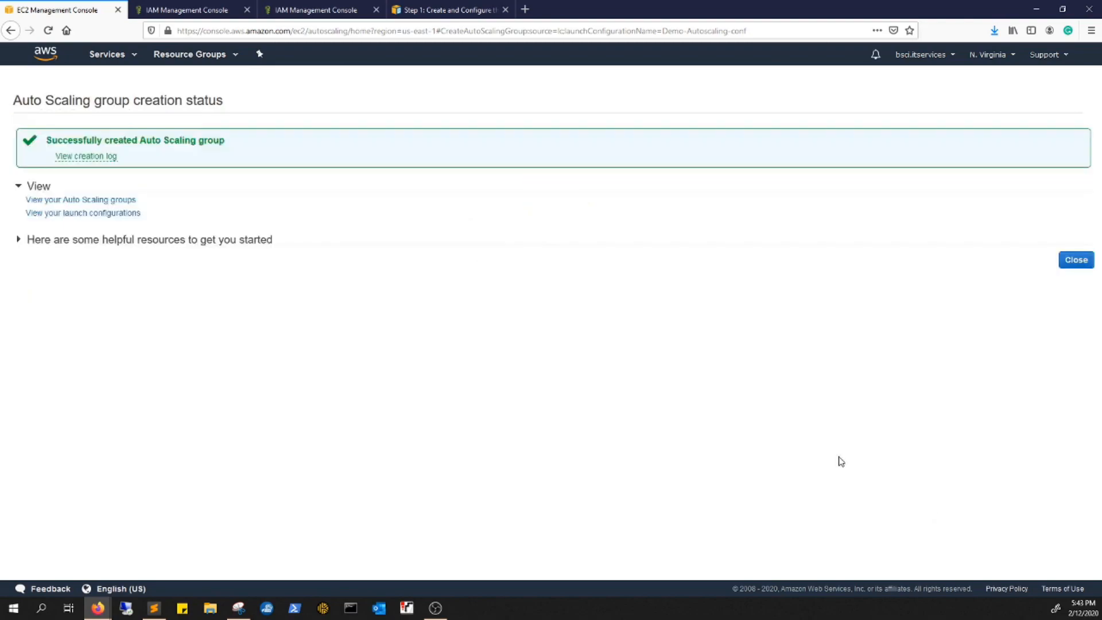
left_click(1072, 266)
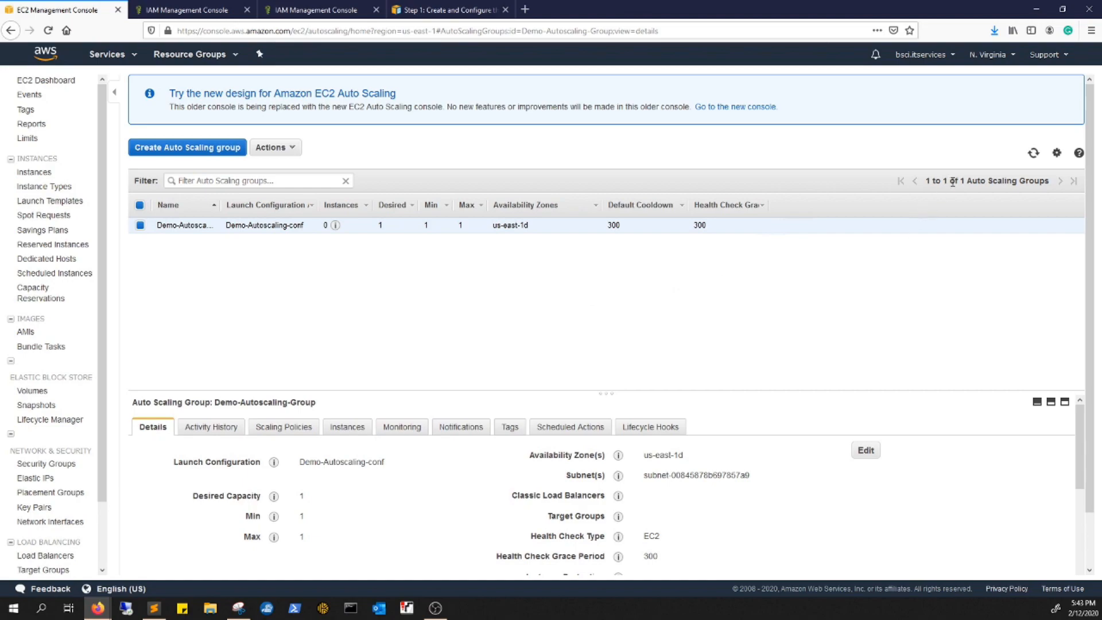
Refresh the Auto Scaling group list and check the lifecycle state of the new group's instance
left_click(1033, 154)
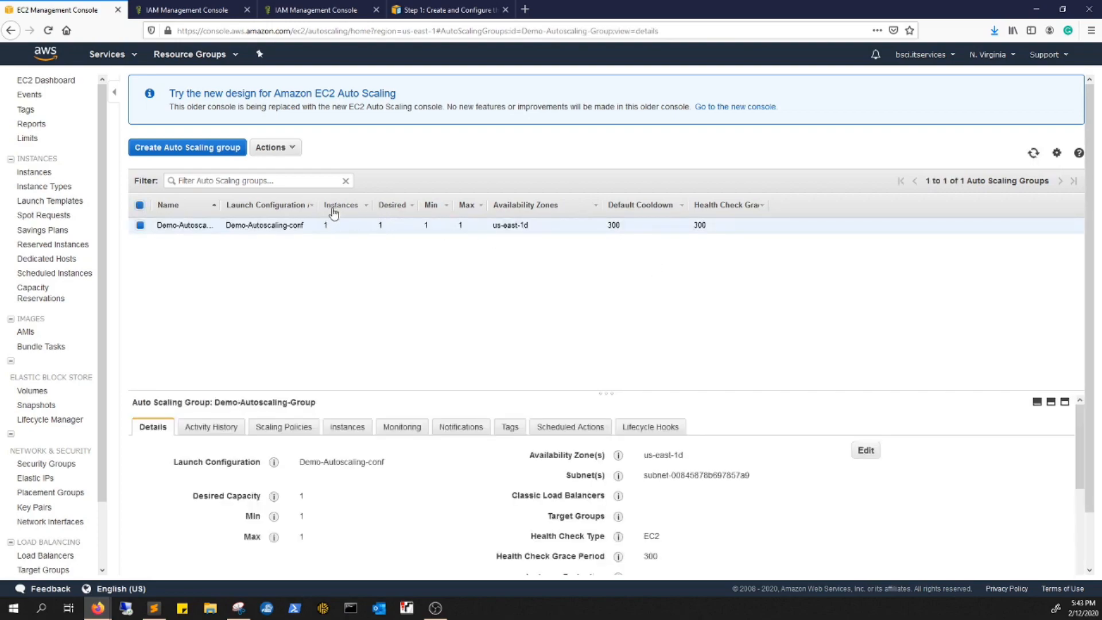
left_click(352, 428)
scroll(356, 448, "down", 2)
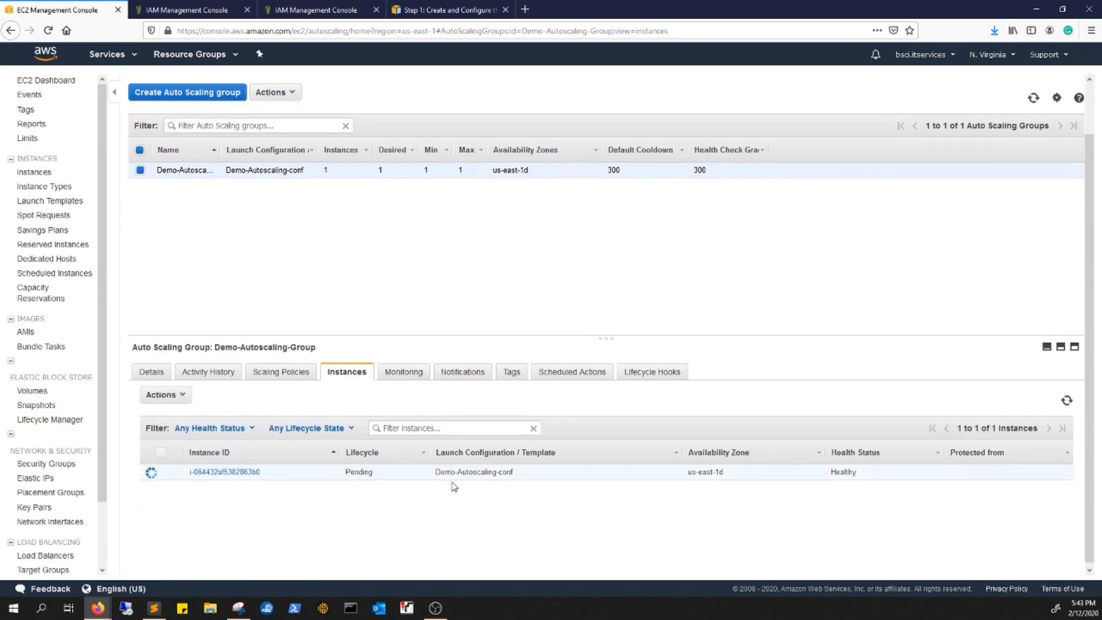
left_click_drag(345, 472, 380, 480)
left_click(381, 481)
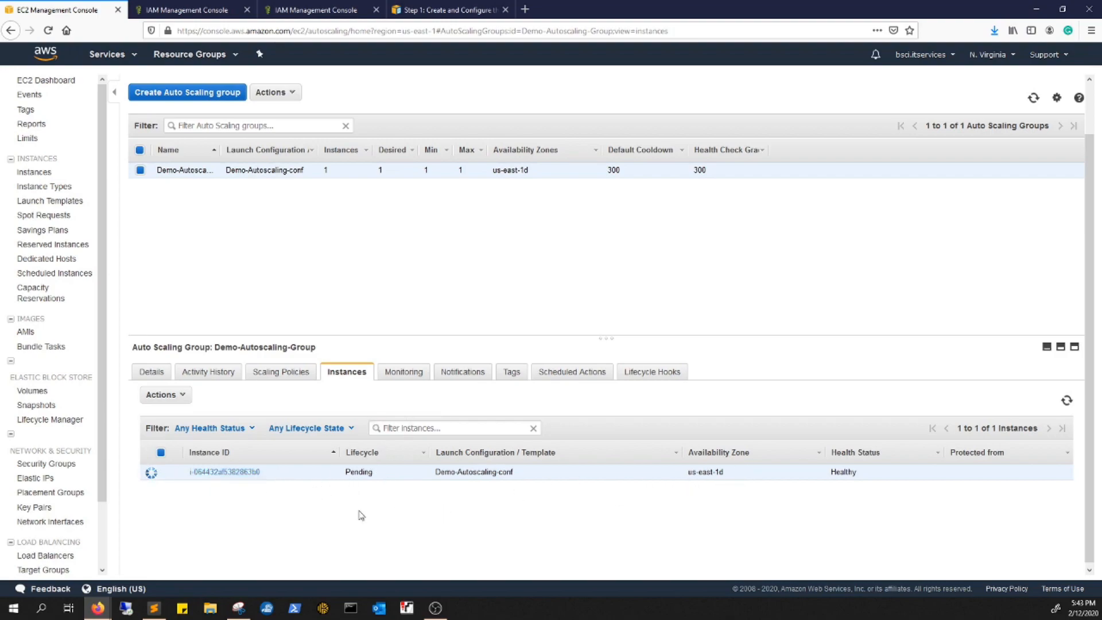
View all EC2 instances, refresh their status checks and display the details of the running instance
left_click(40, 176)
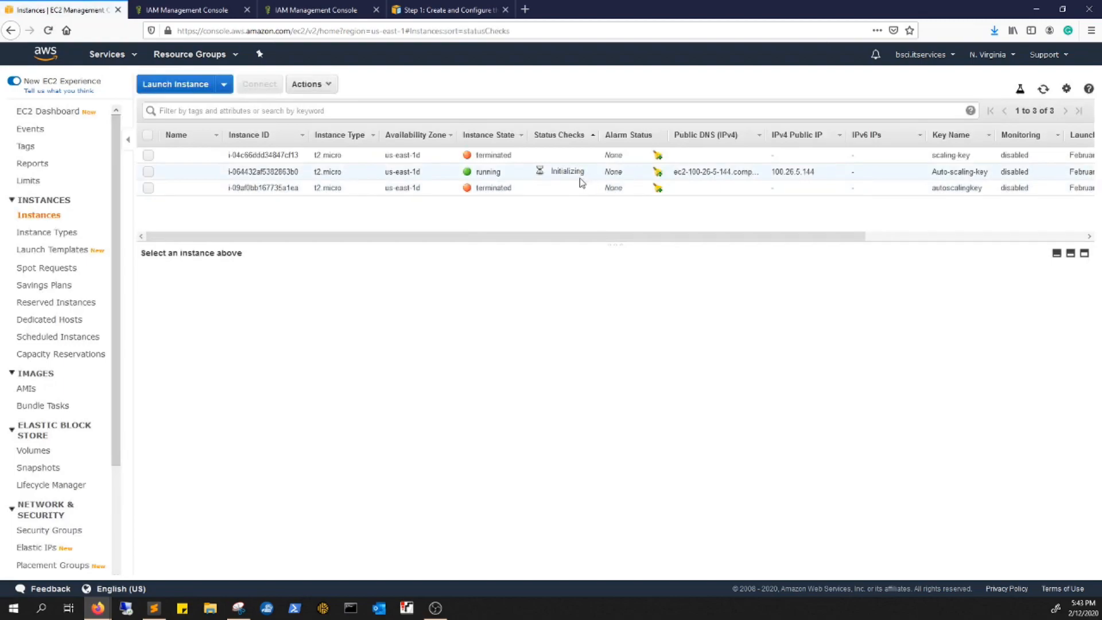
key("alt+s")
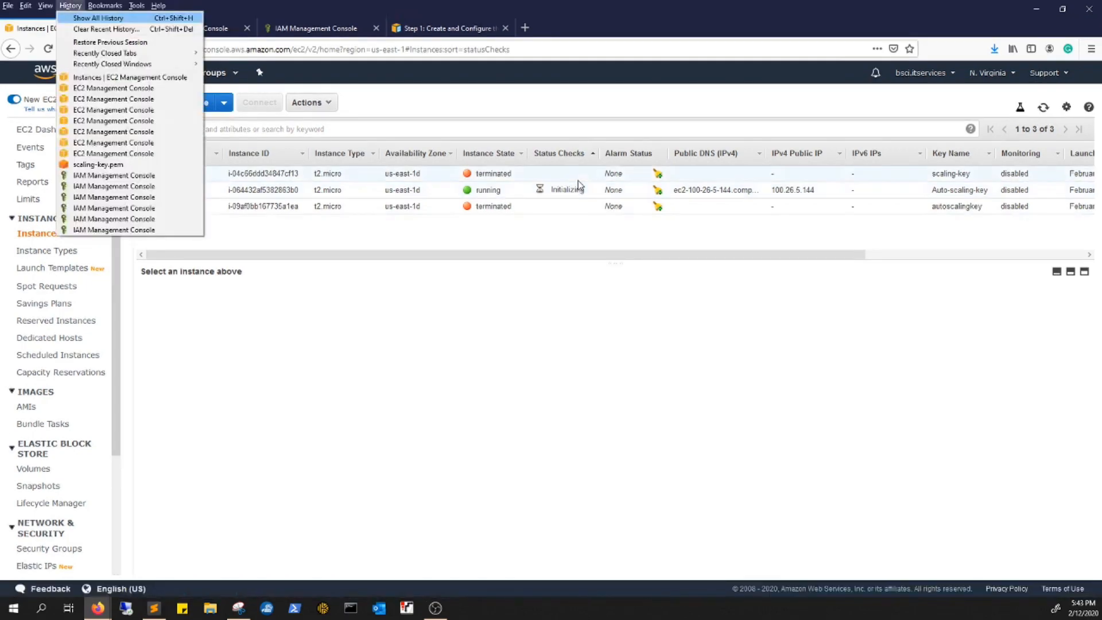
left_click(574, 251)
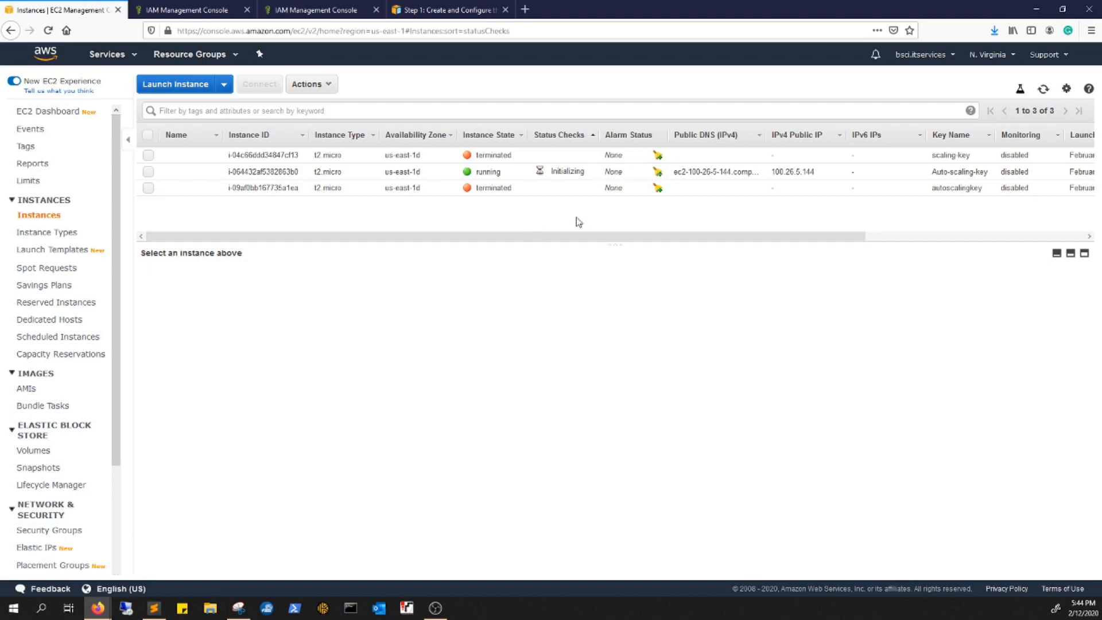
left_click(1044, 90)
key("alt+s")
left_click(683, 223)
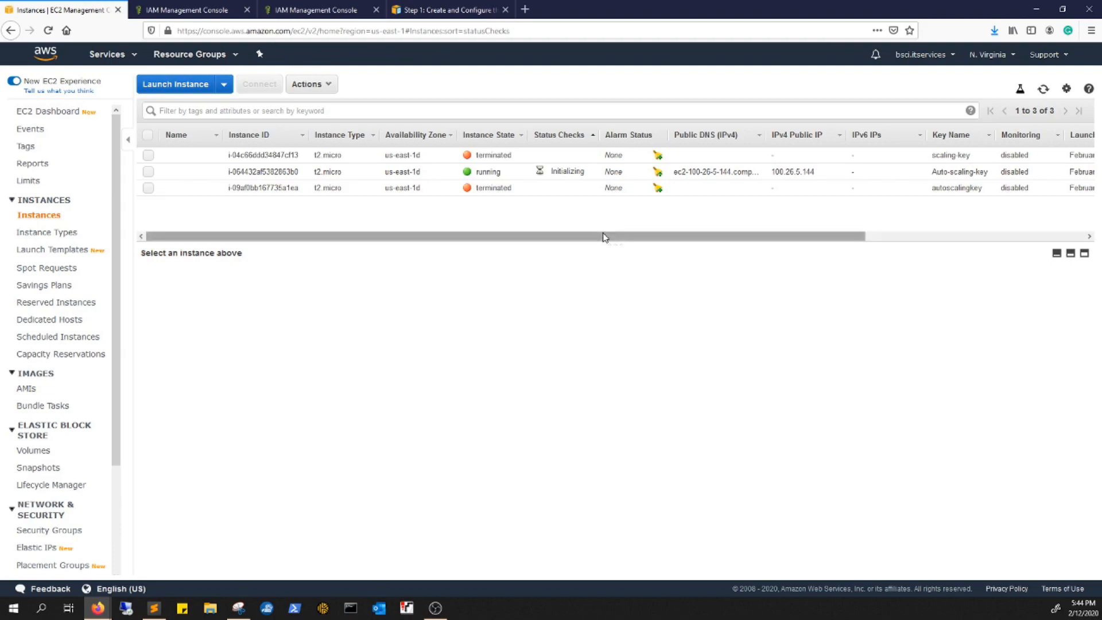
left_click(1042, 91)
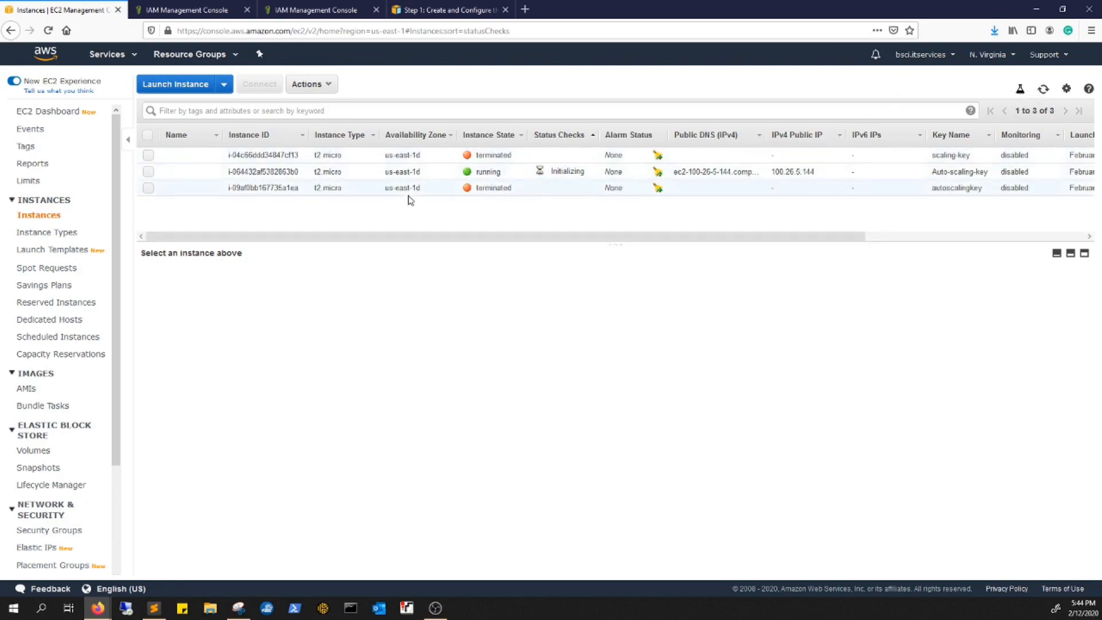
left_click(1044, 89)
left_click(565, 173)
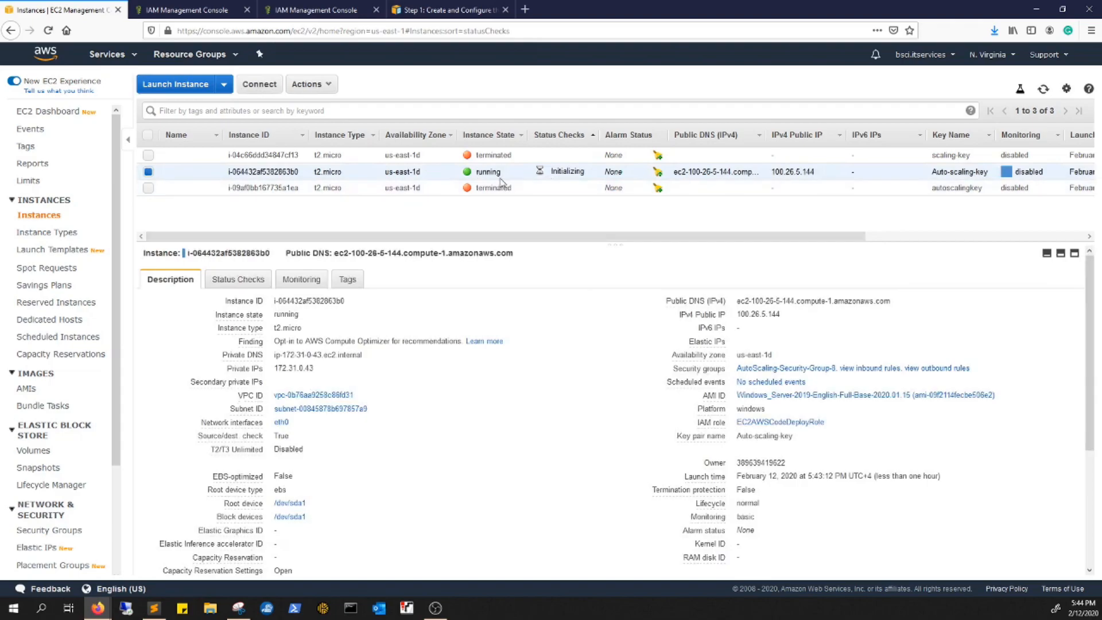
Return to the CodeDeploy tutorial and read the console instructions with the Windows Server user data script
left_click(426, 11)
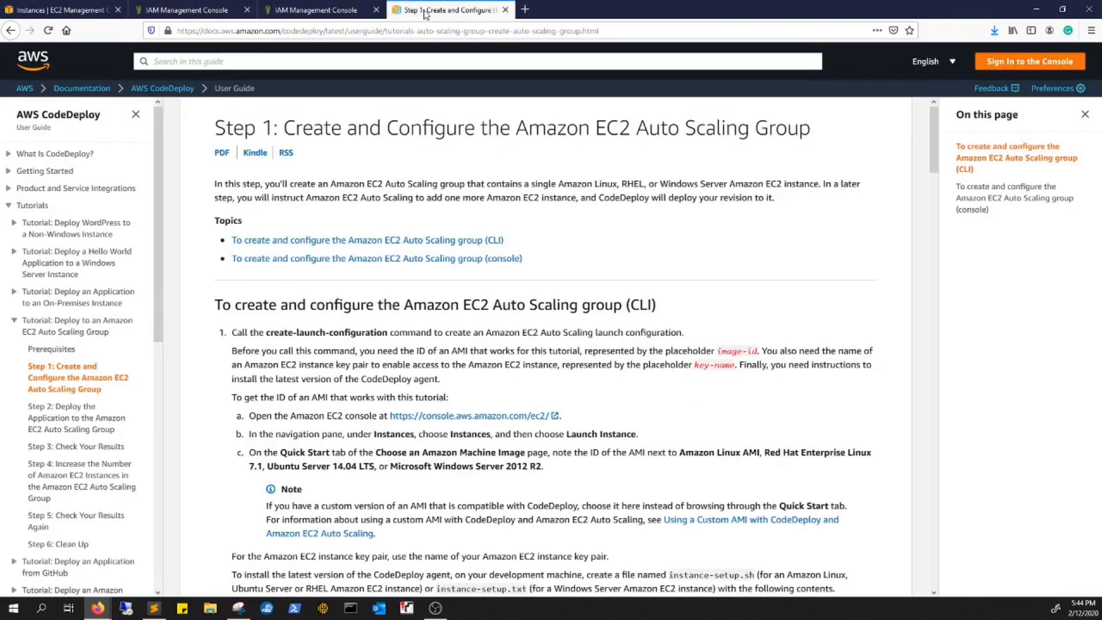
scroll(383, 201, "down", 15)
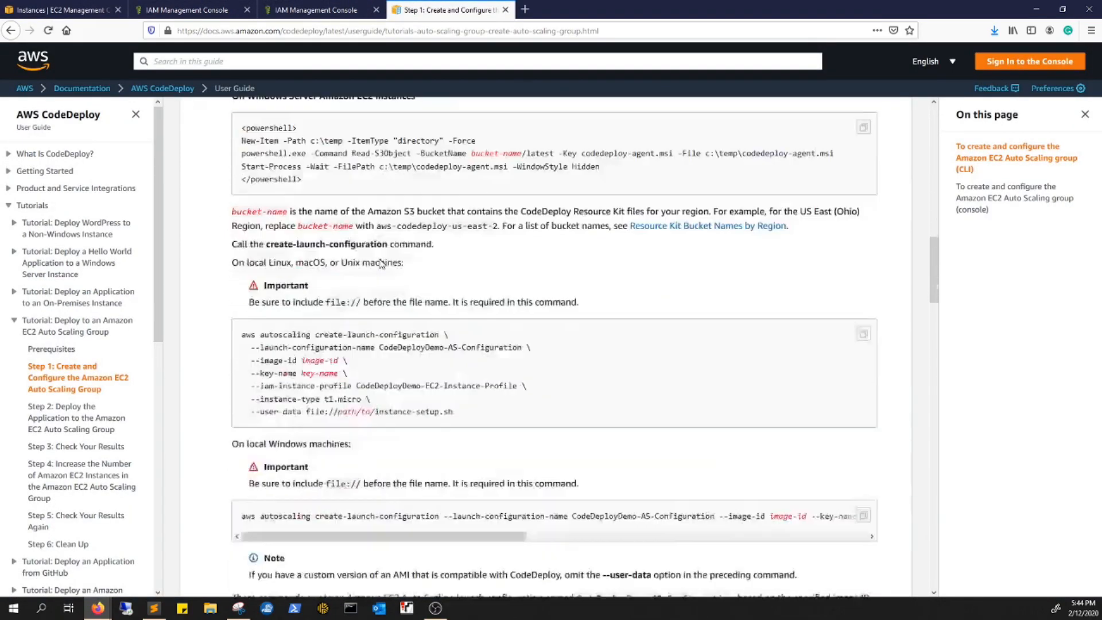
scroll(382, 263, "down", 15)
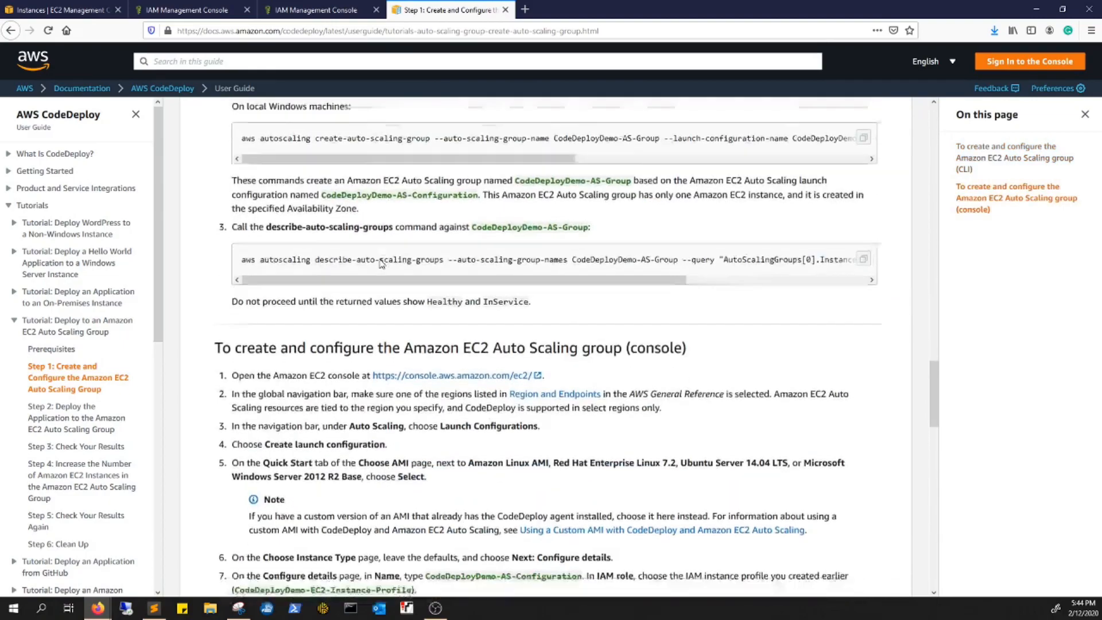
scroll(382, 264, "down", 10)
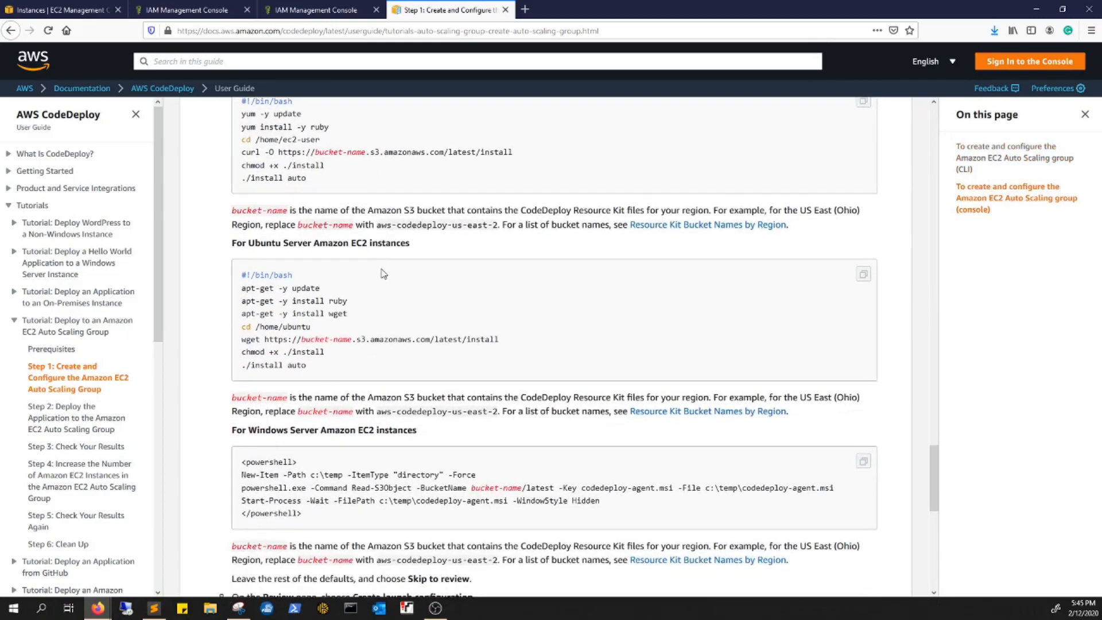
scroll(345, 374, "down", 1)
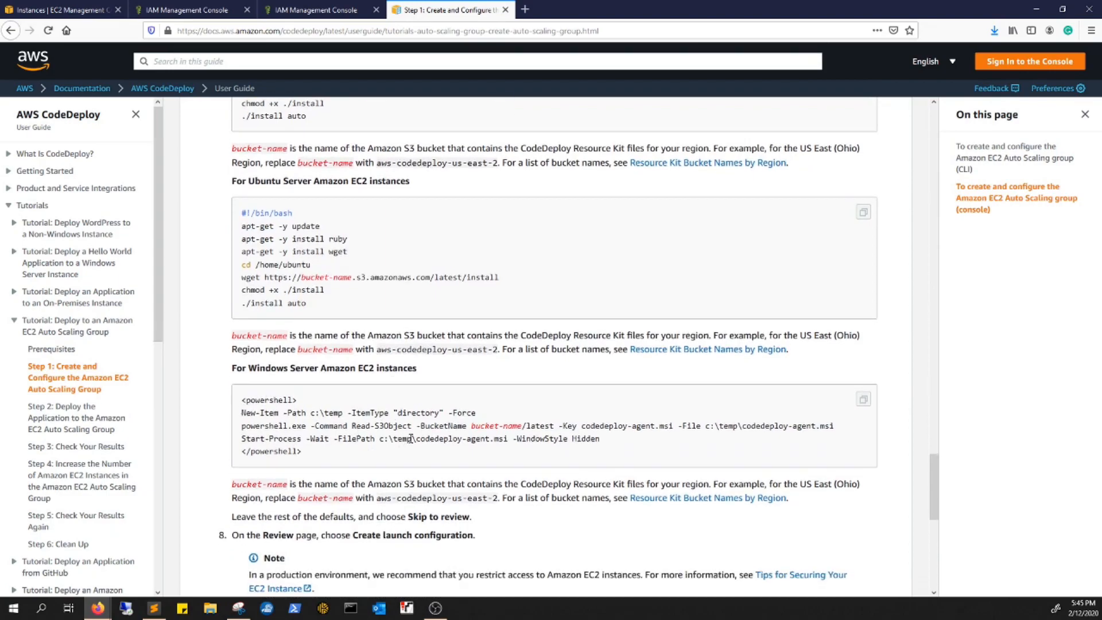
scroll(368, 436, "down", 2)
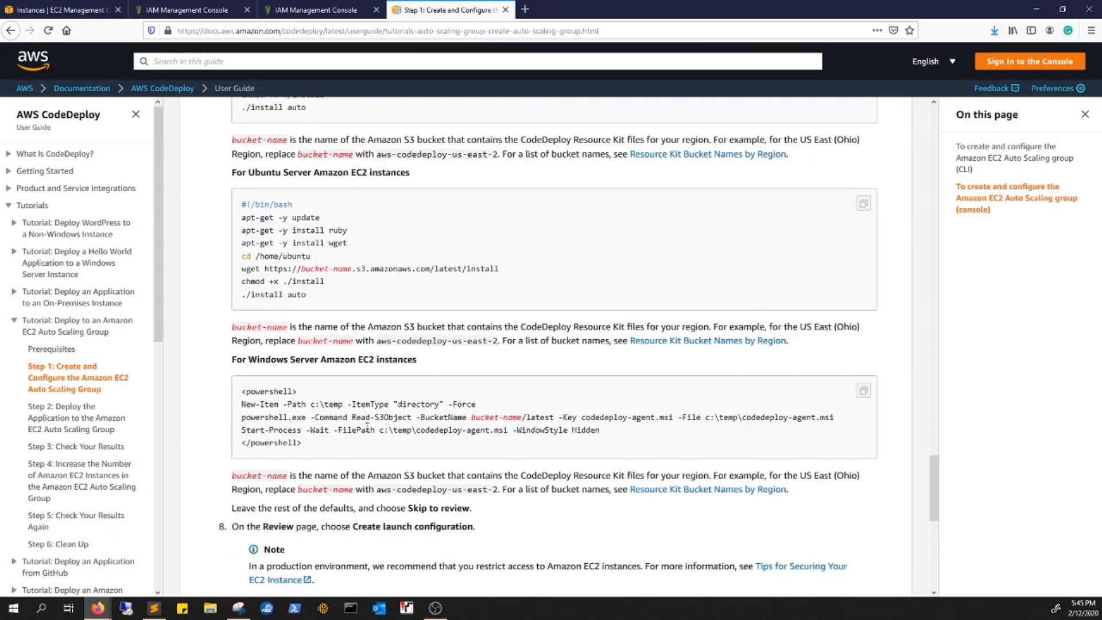
Read the Windows Server user data script in the tutorial and highlight the line that downloads codedeploy-agent.msi from the S3 bucket
scroll(368, 425, "up", 2)
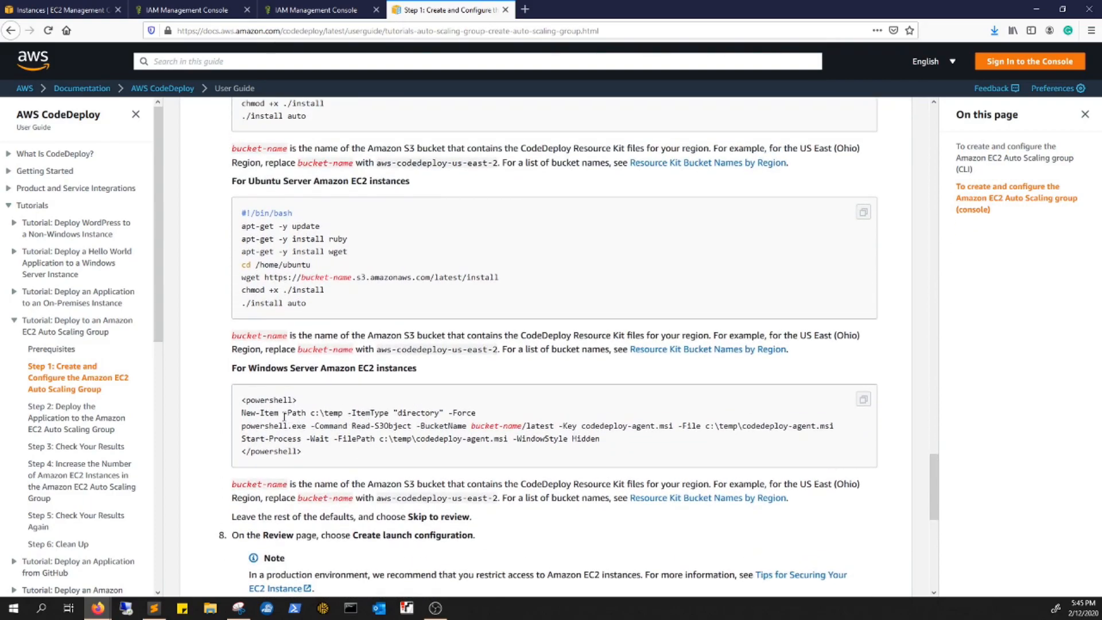
scroll(277, 415, "down", 1)
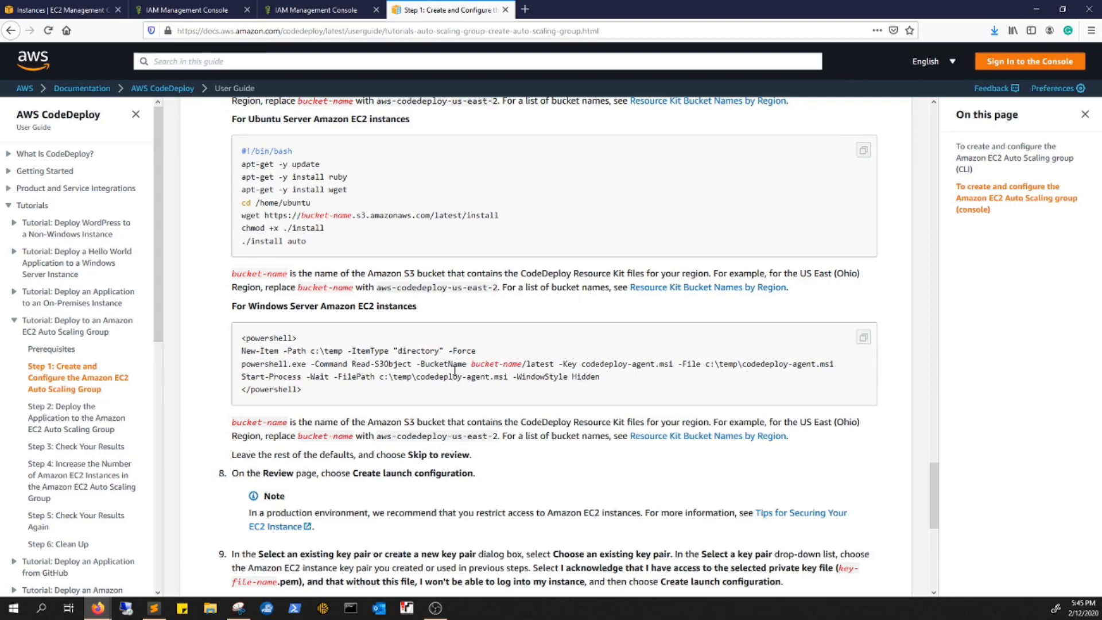
left_click_drag(249, 362, 630, 379)
left_click_drag(253, 356, 490, 361)
left_click_drag(239, 368, 728, 366)
left_click(821, 362)
triple_click(821, 361)
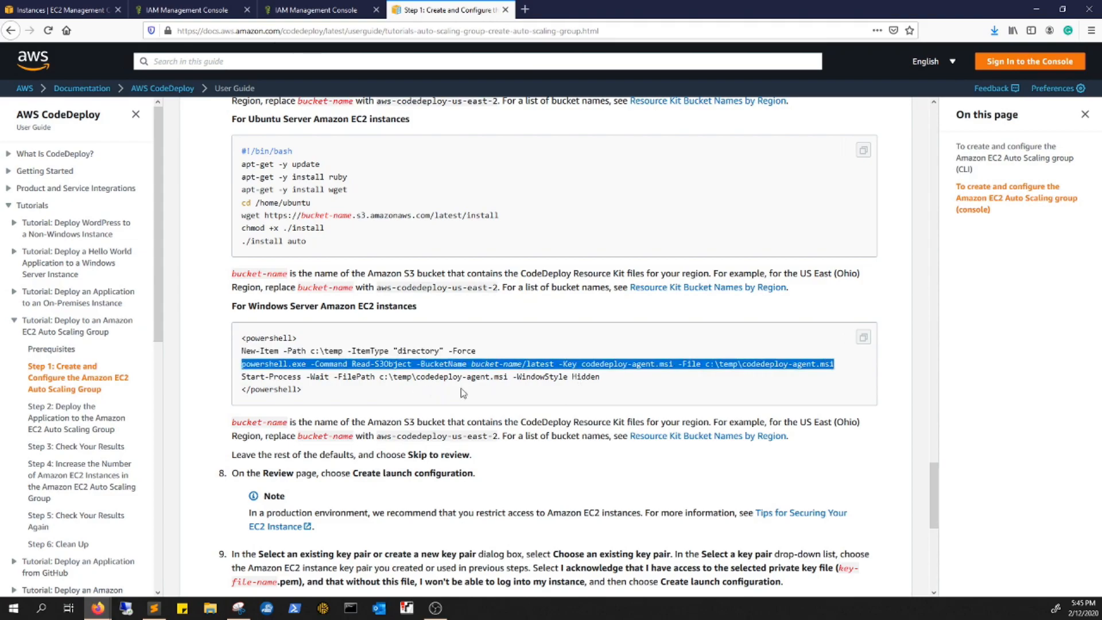
Return to the EC2 instance list and refresh it to check the running instance's status checks
left_click(94, 8)
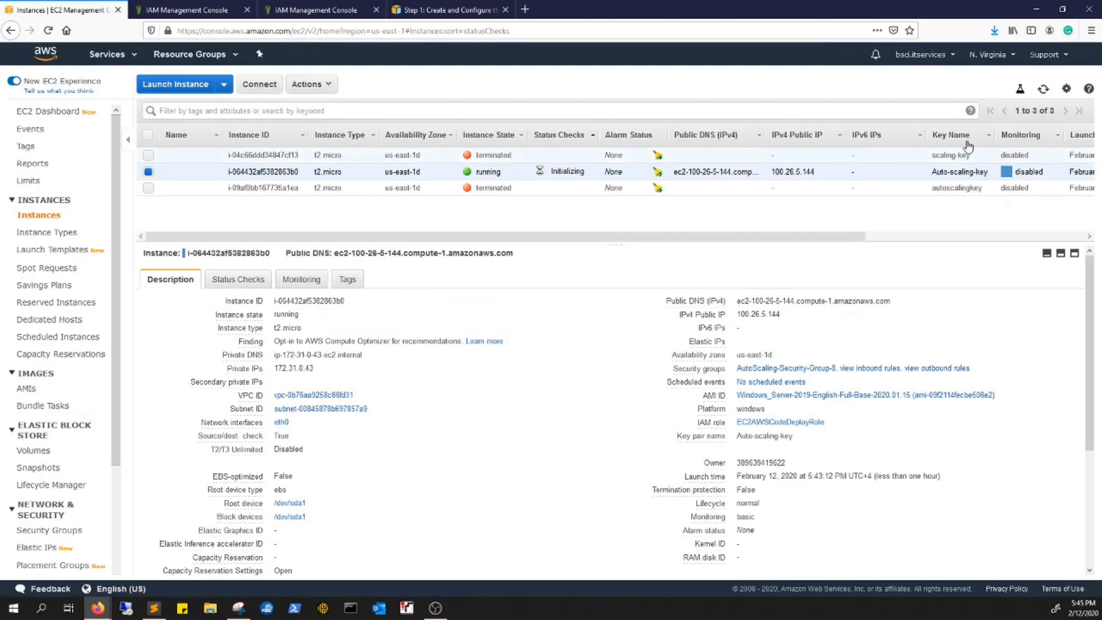
left_click(1041, 92)
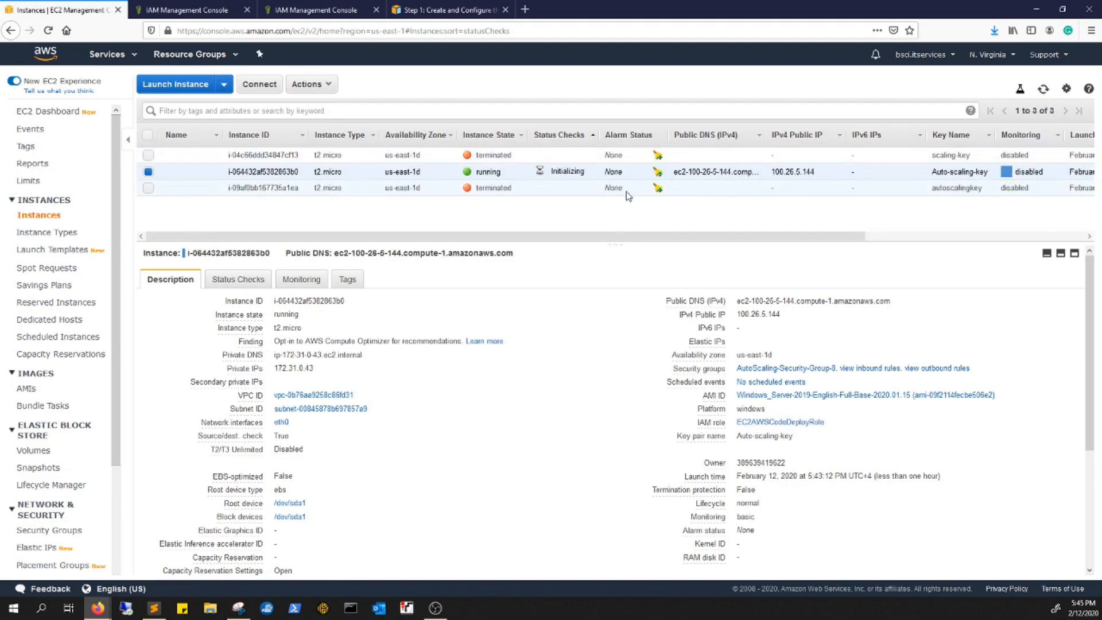
key("alt+s")
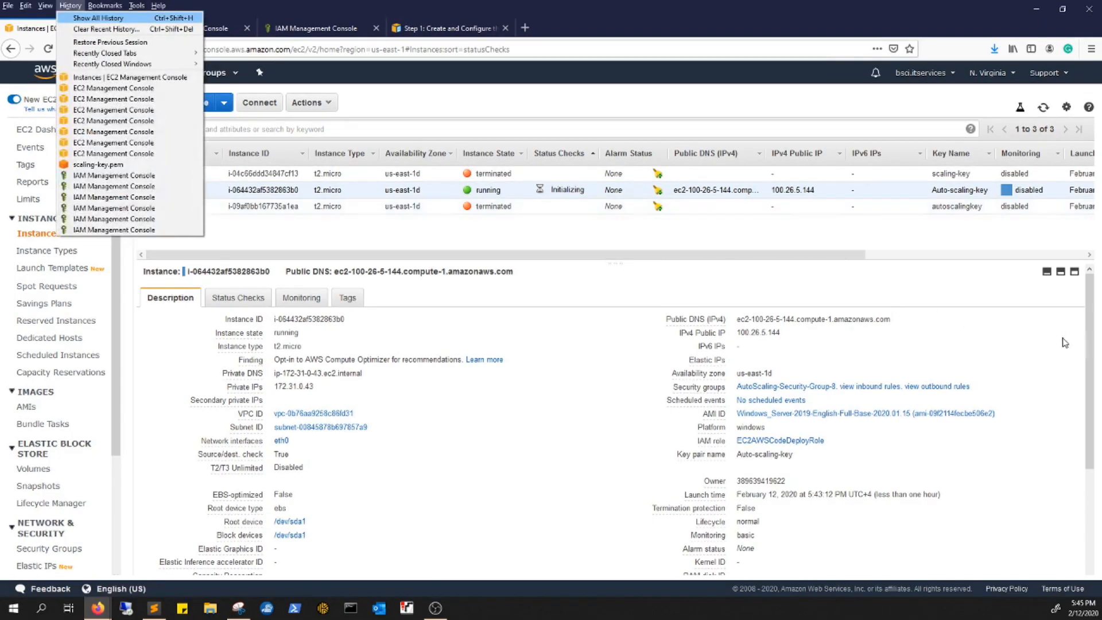
key("Escape")
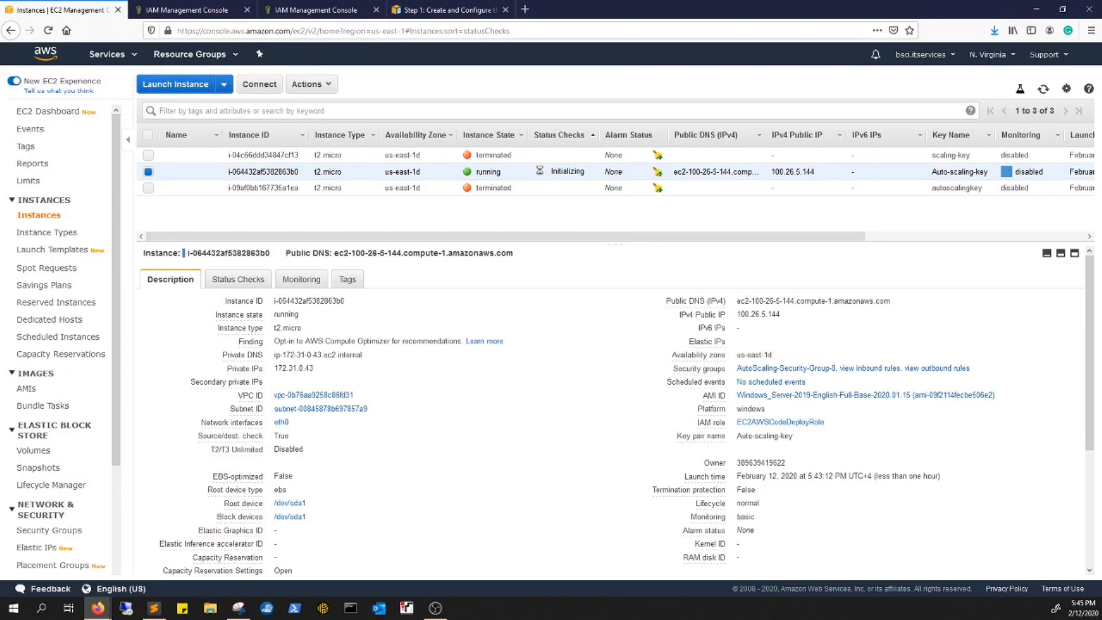
left_click(1043, 88)
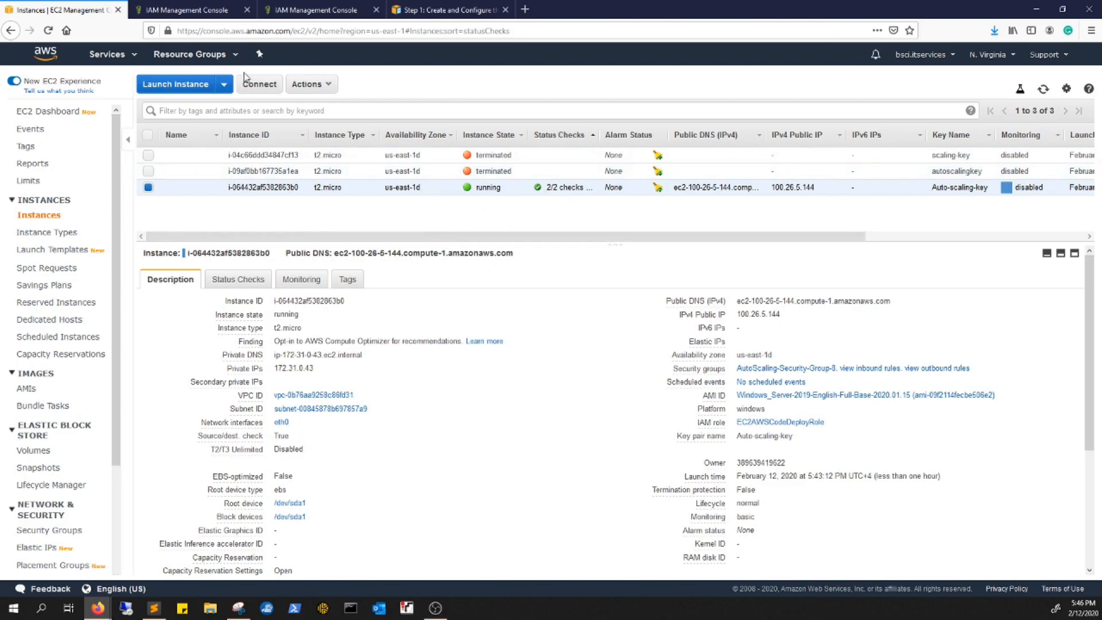
Decrypt the running instance's Windows administrator password with the key pair file autoscalingkey.pem and copy the password
left_click(256, 86)
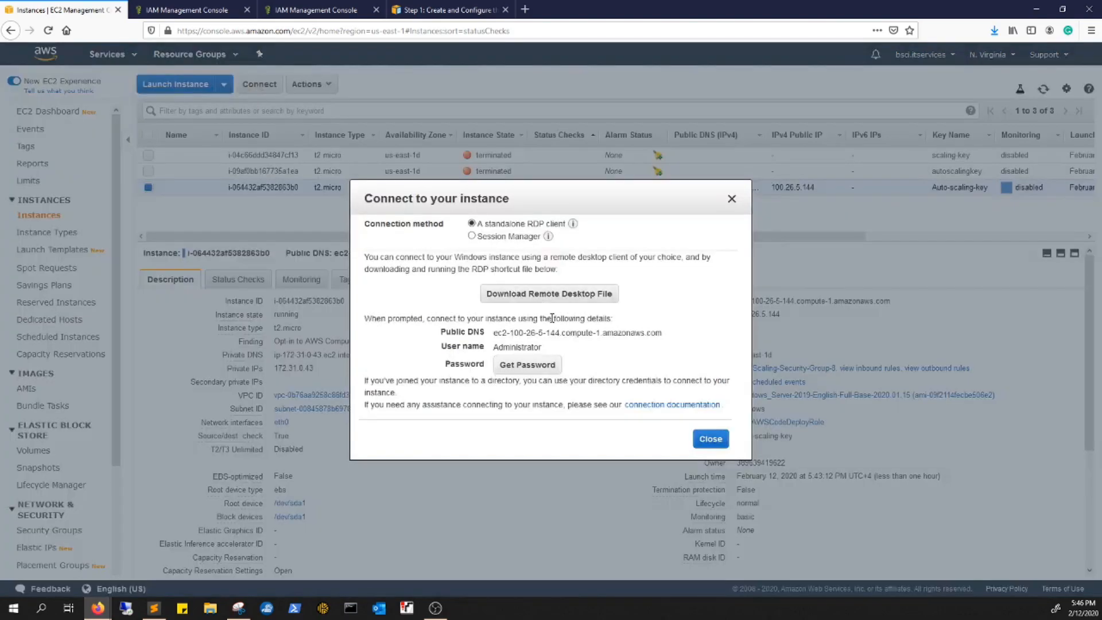
left_click(531, 363)
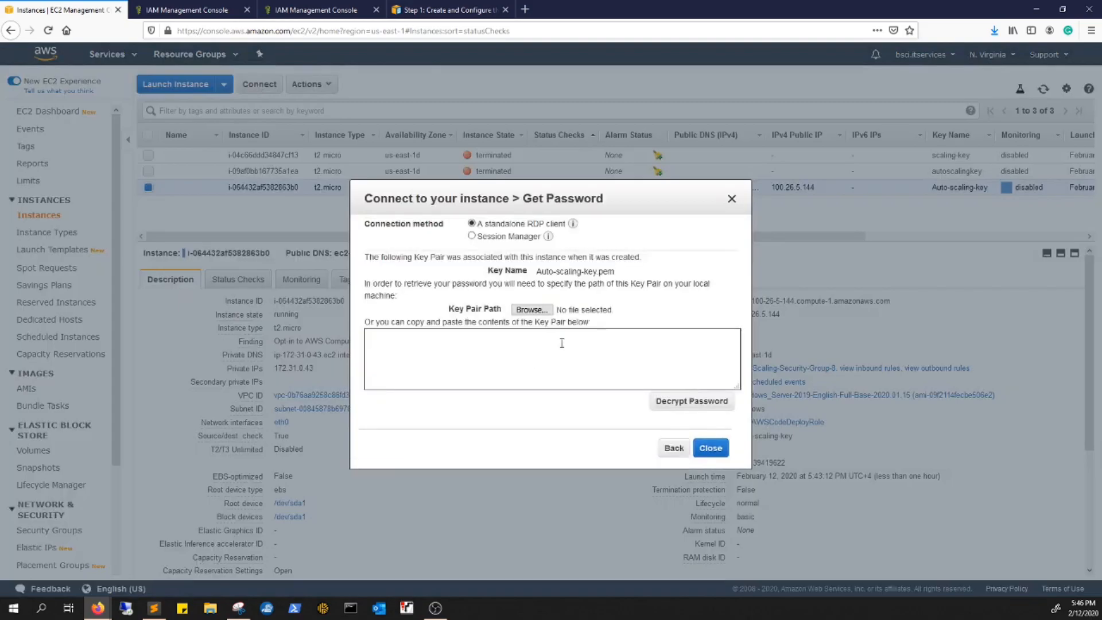
left_click(535, 312)
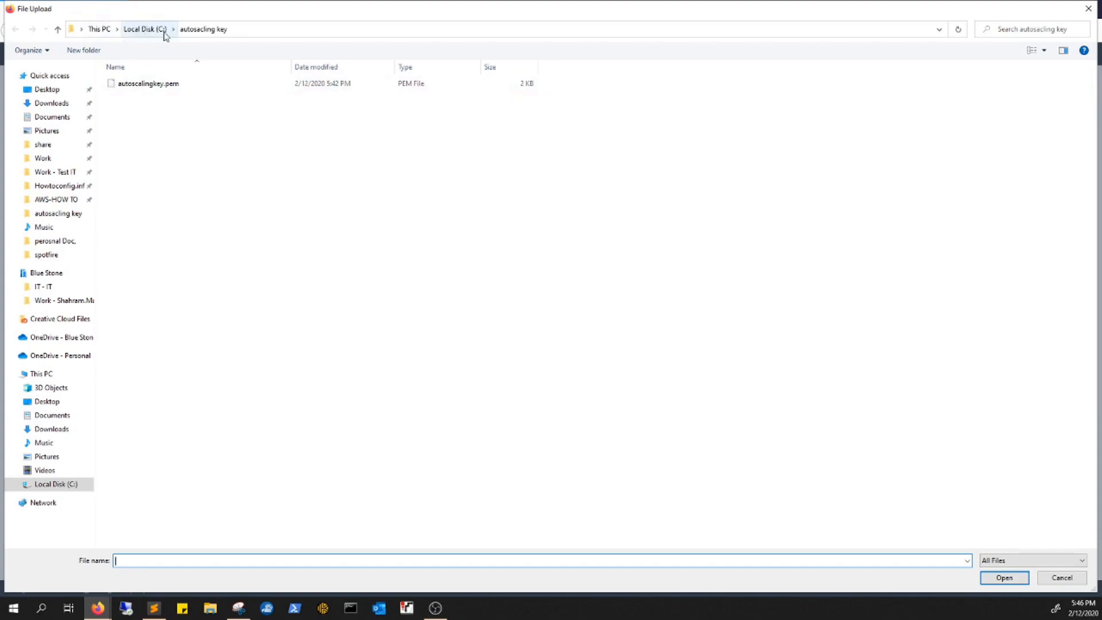
left_click(140, 85)
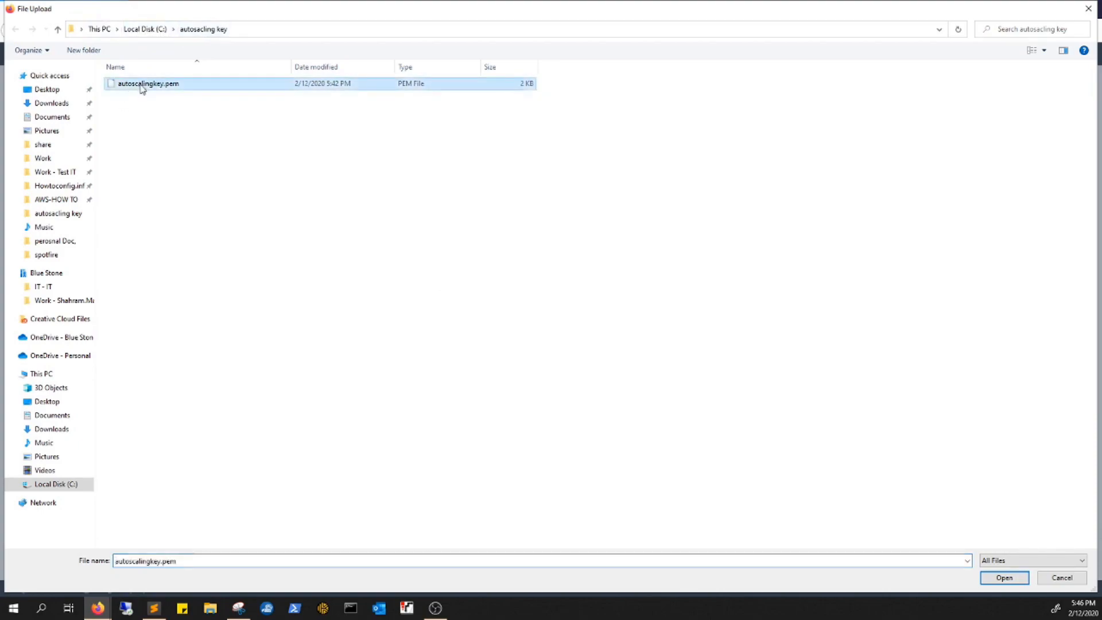
left_click(1002, 579)
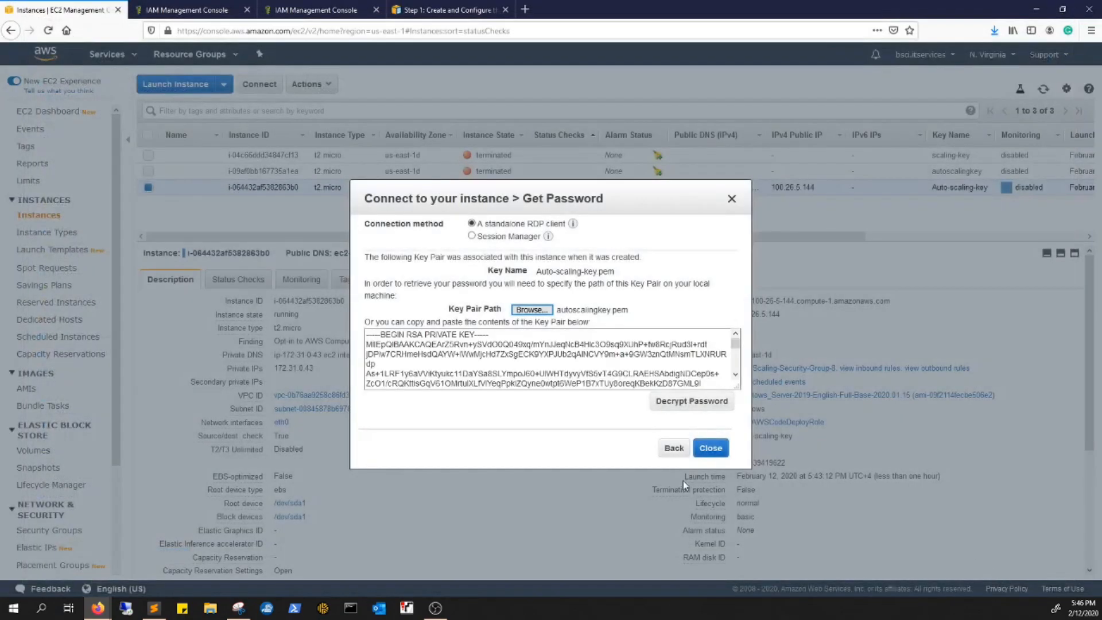
left_click(693, 401)
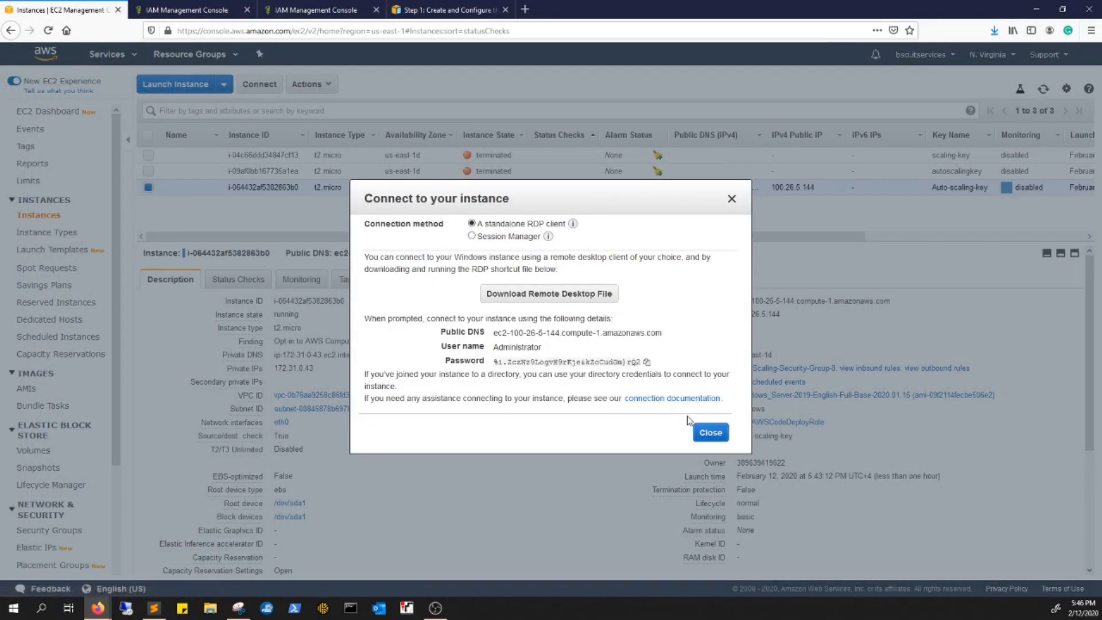
left_click(646, 362)
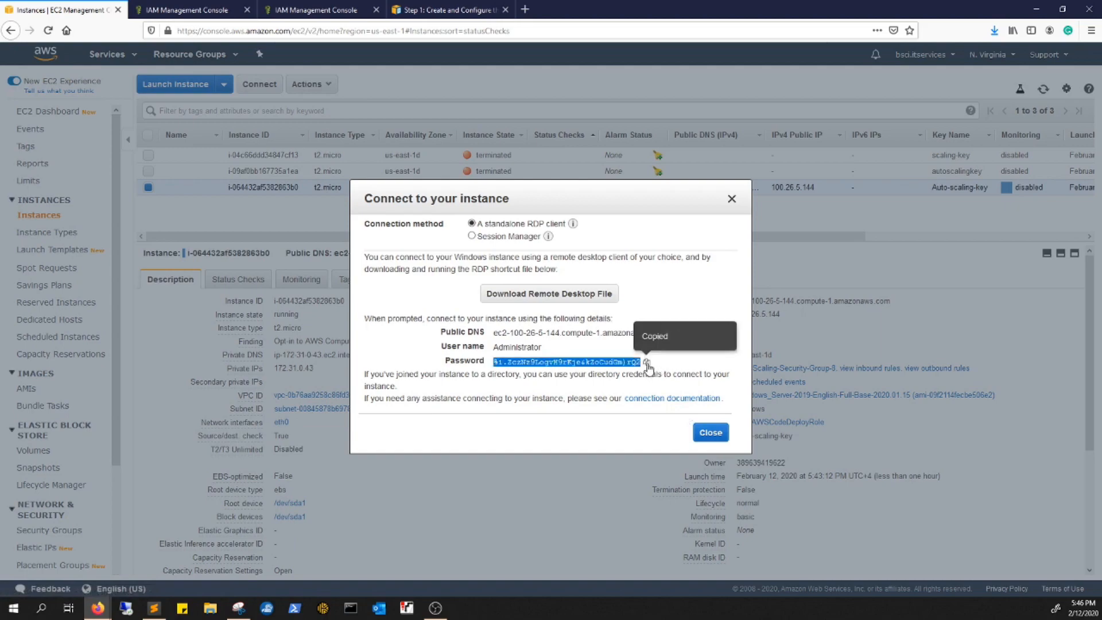
Open the instance's Remote Desktop file and connect as Administrator, pasting the copied account password
left_click(571, 296)
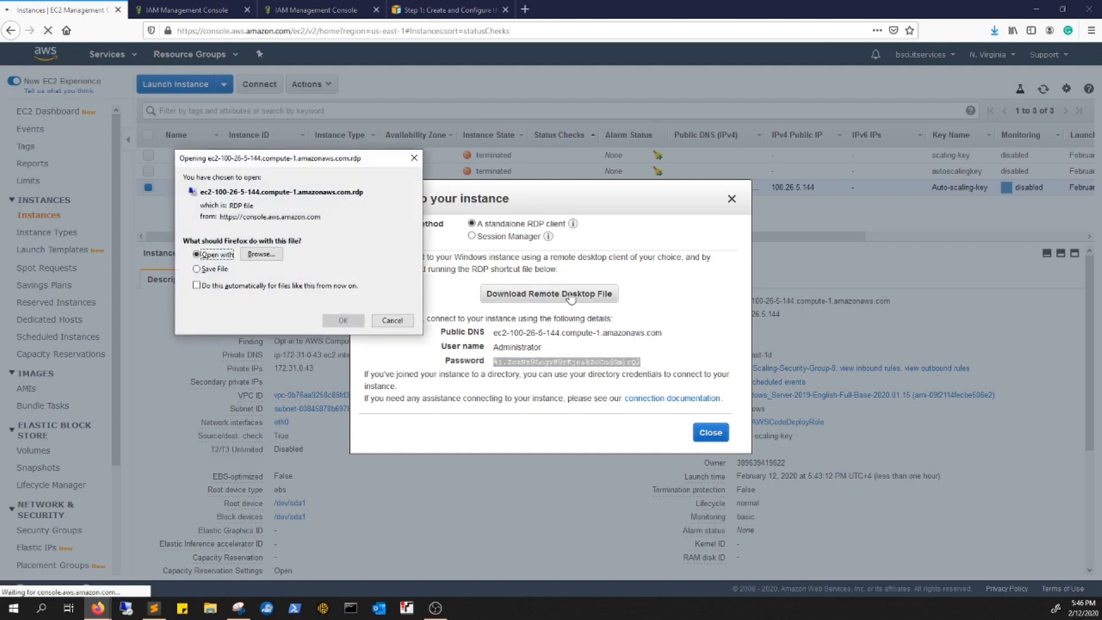
left_click(338, 316)
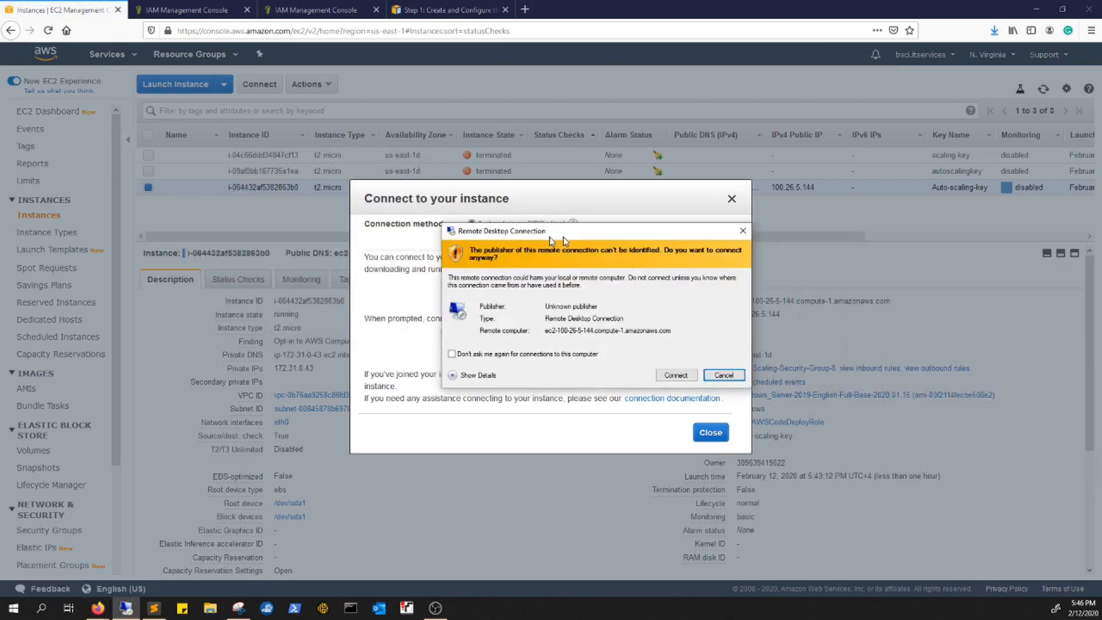
left_click(605, 373)
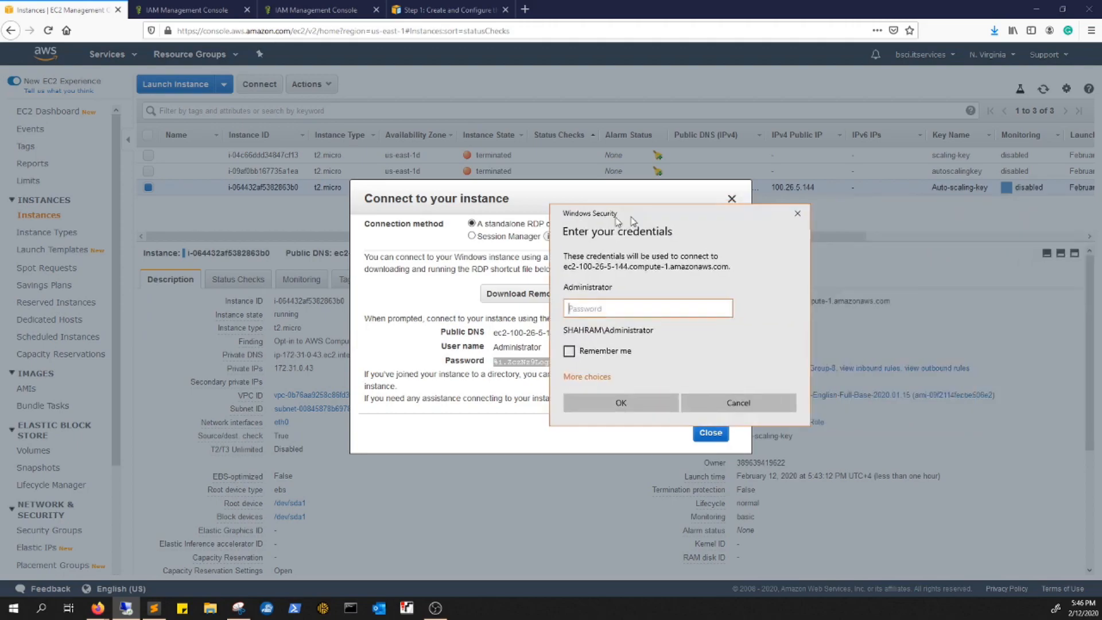
key("ctrl+v")
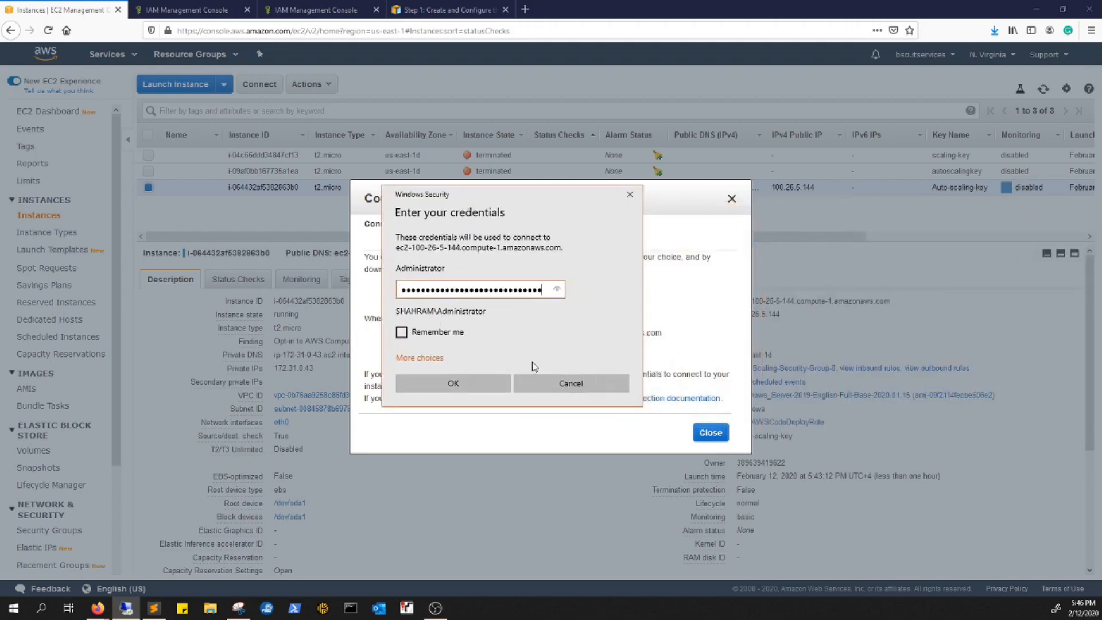
left_click(453, 383)
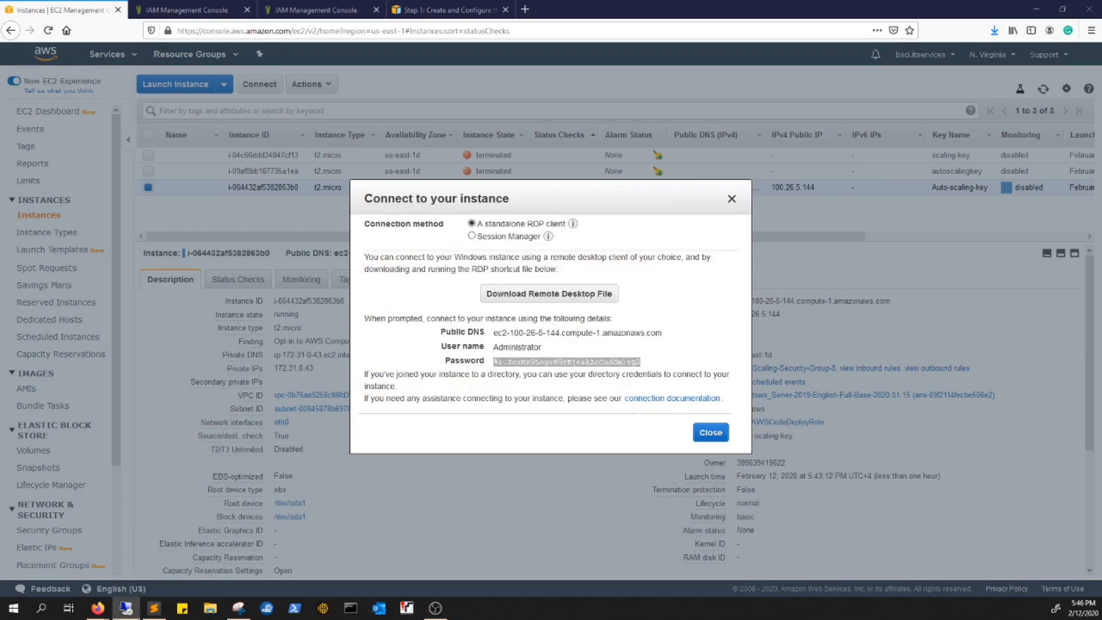
left_click(408, 423)
left_click(540, 445)
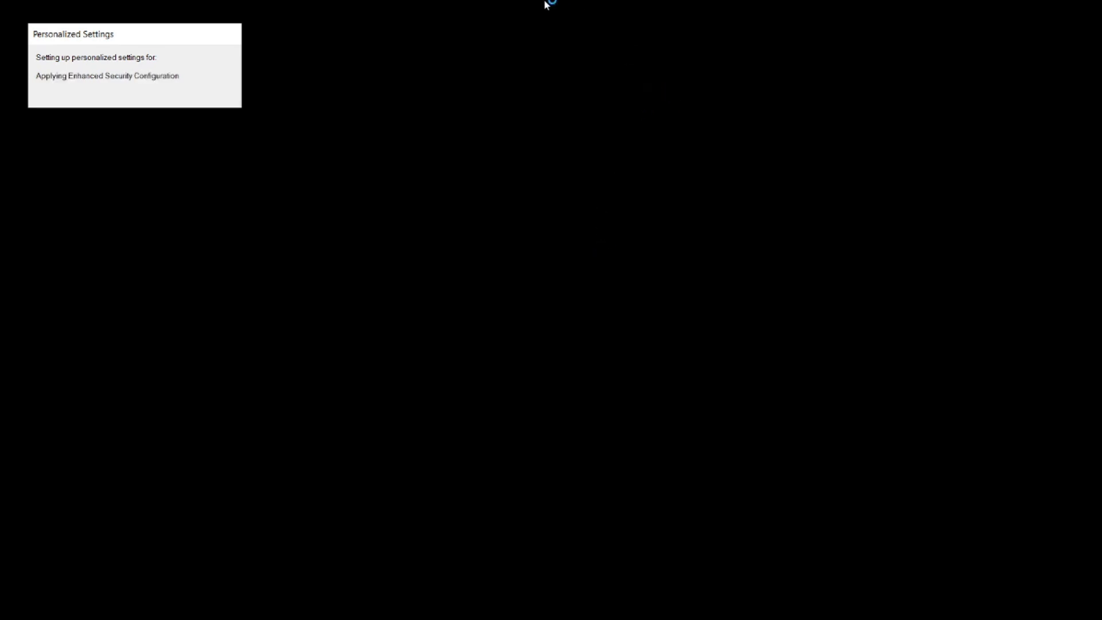
Arrange the browser and the remote session side by side, close the instance connection dialog and give the remote session the wider share
left_click(684, 6)
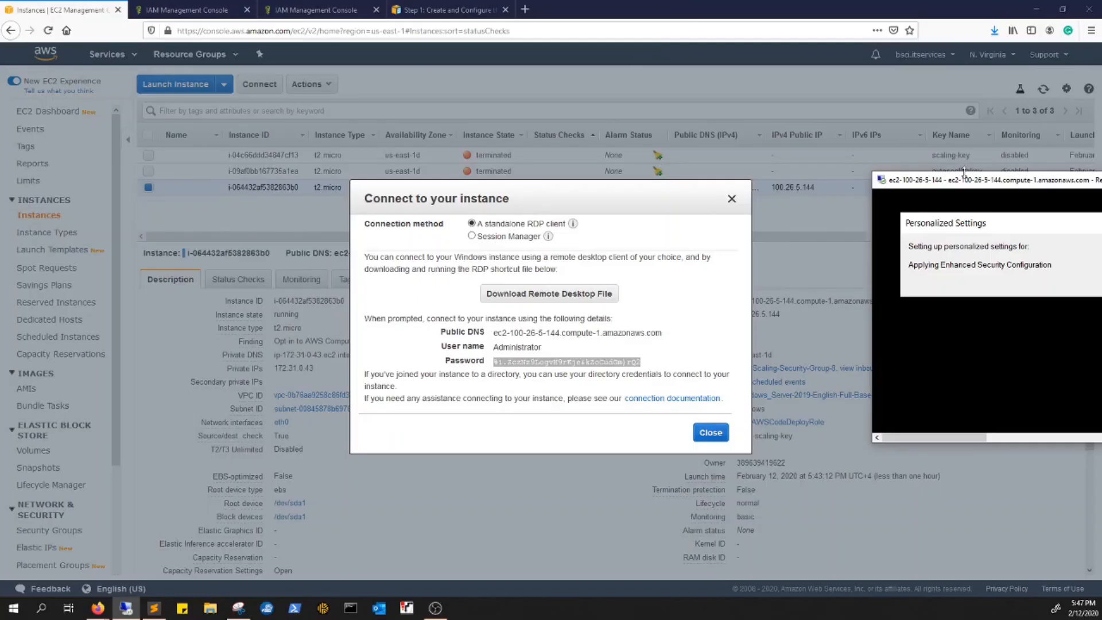
left_click_drag(964, 175, 2, 259)
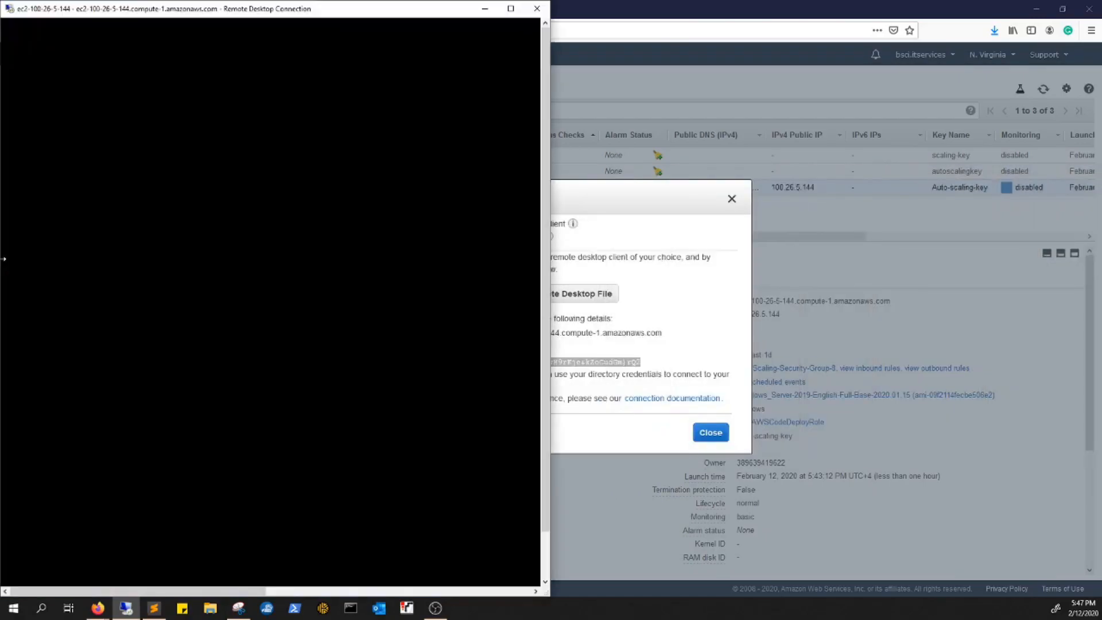
mouse_move(649, 10)
left_mouse_down()
mouse_move(645, 28)
mouse_move(831, 6)
mouse_move(1029, 6)
mouse_move(755, 6)
mouse_move(3, 46)
left_mouse_up()
left_click(696, 105)
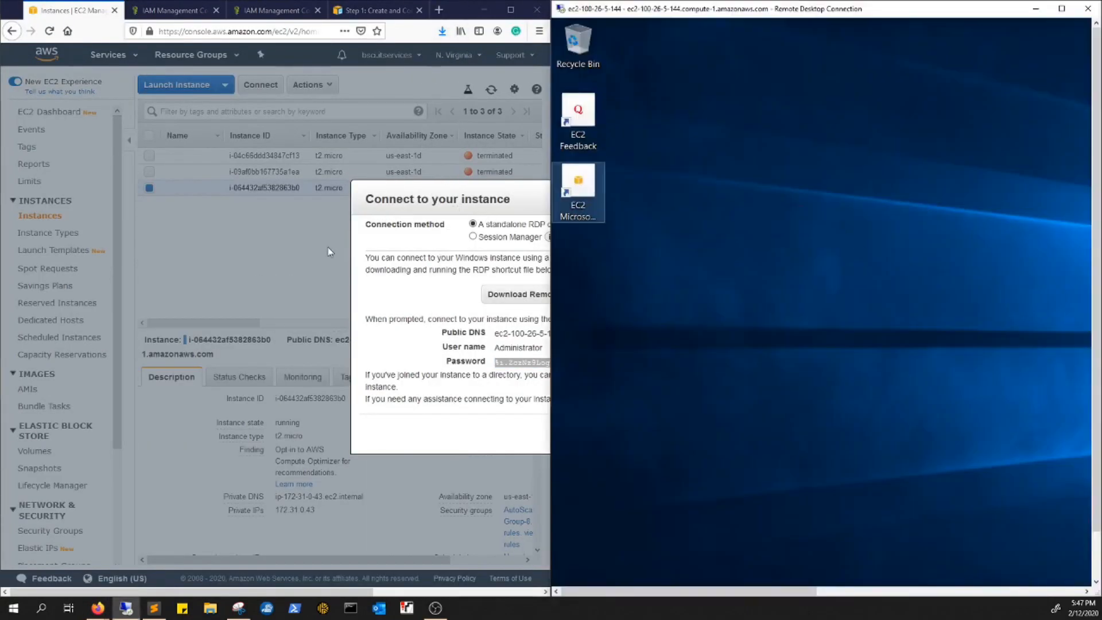
left_click(450, 214)
key("Escape")
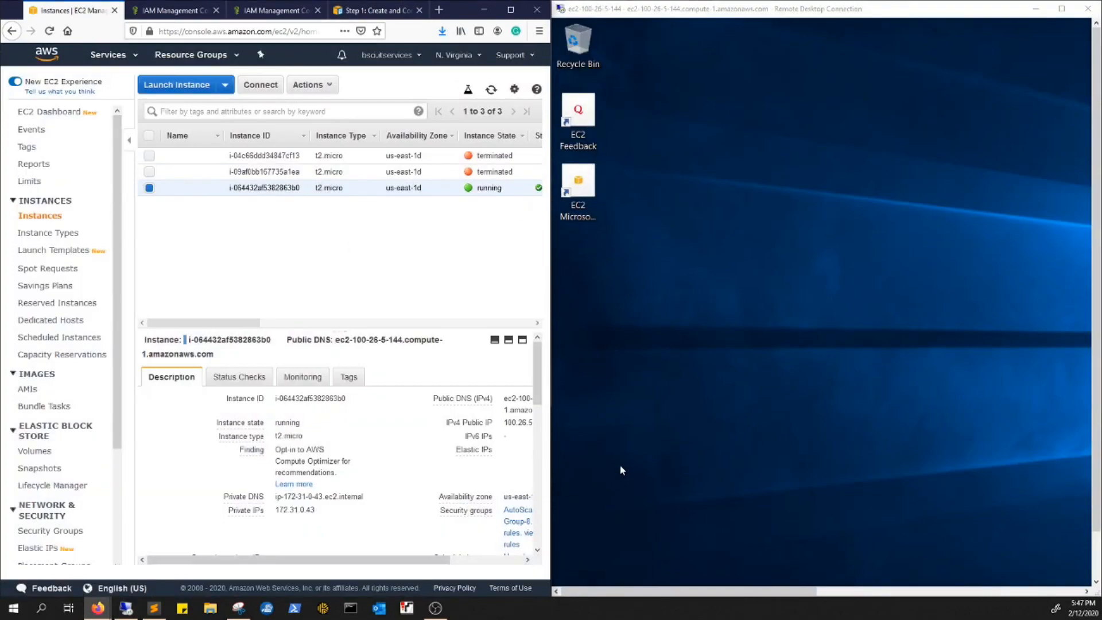
left_click_drag(551, 256, 280, 281)
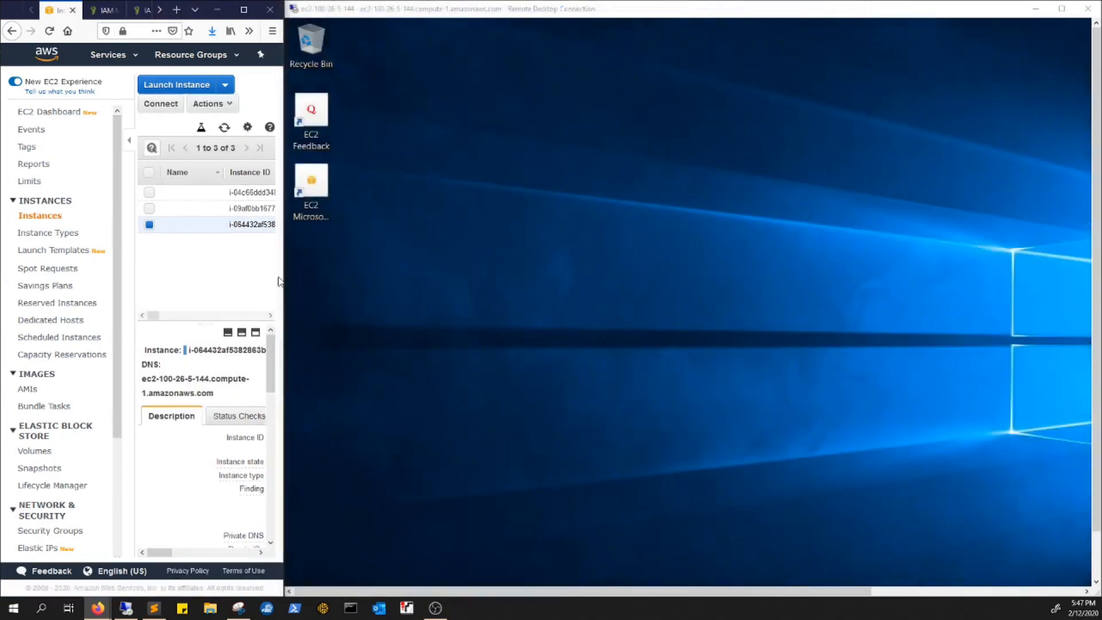
Close the remote command prompt window, return the session to full screen and allow network discovery on Network 2
left_click(143, 9)
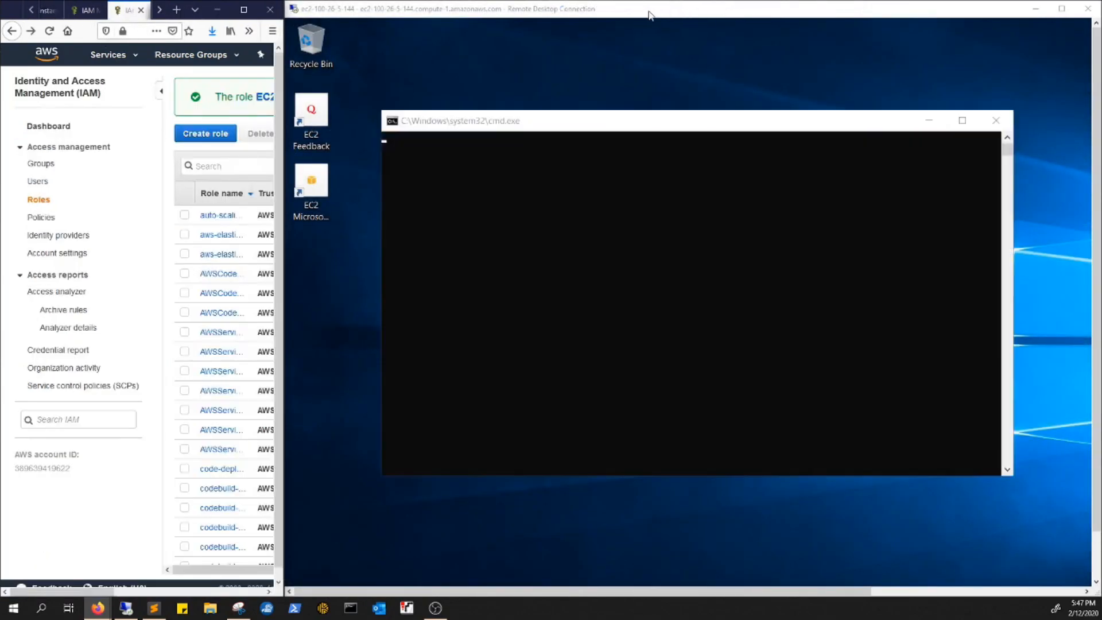
left_click(998, 125)
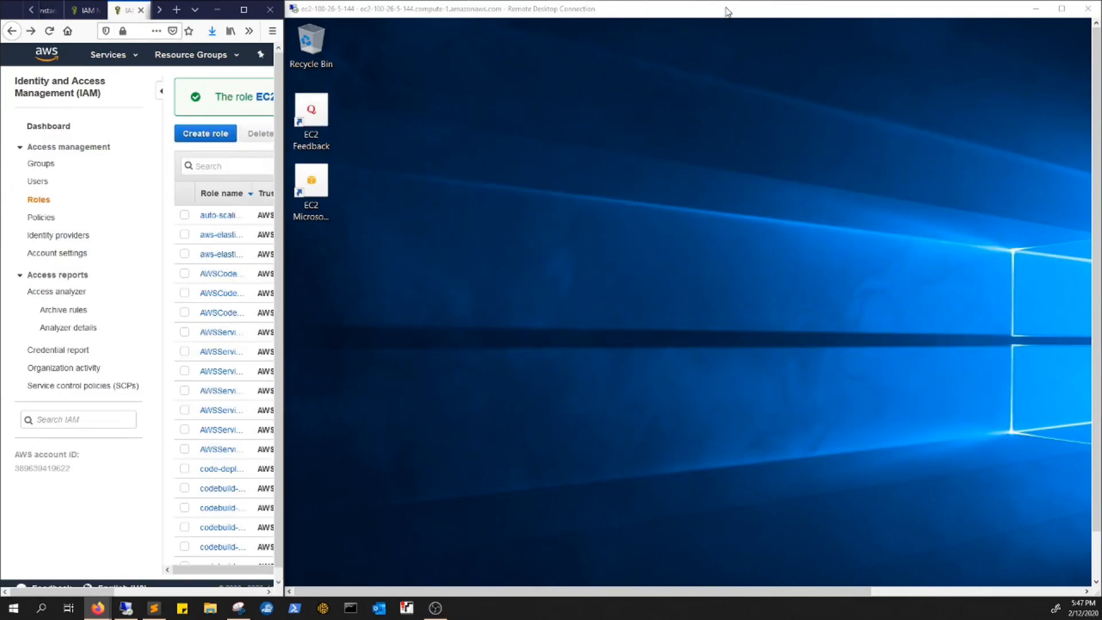
double_click(781, 12)
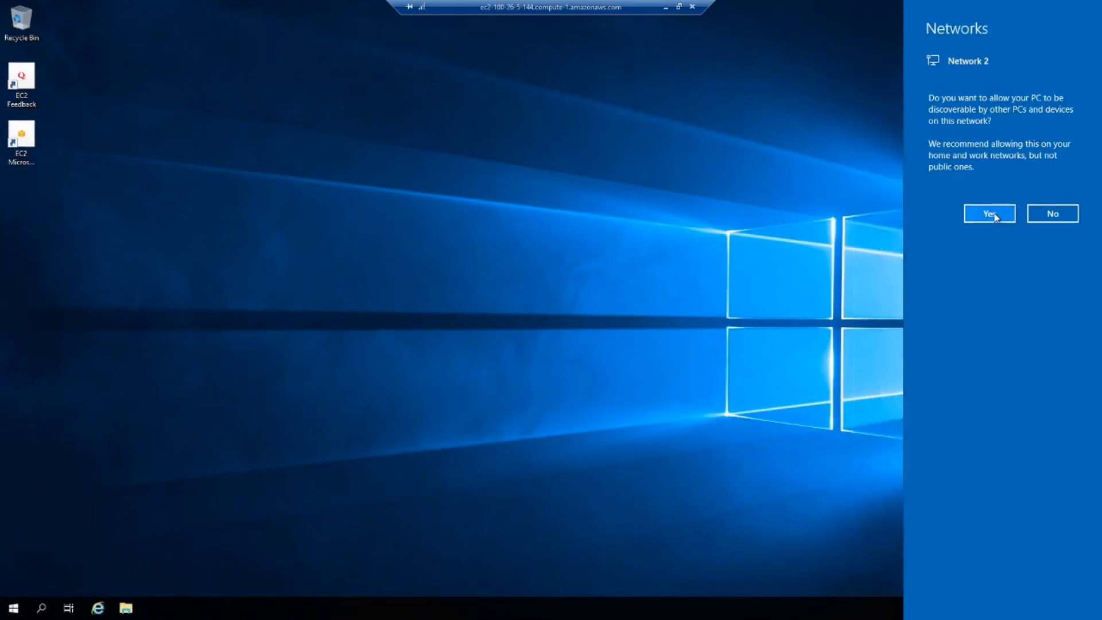
left_click(990, 214)
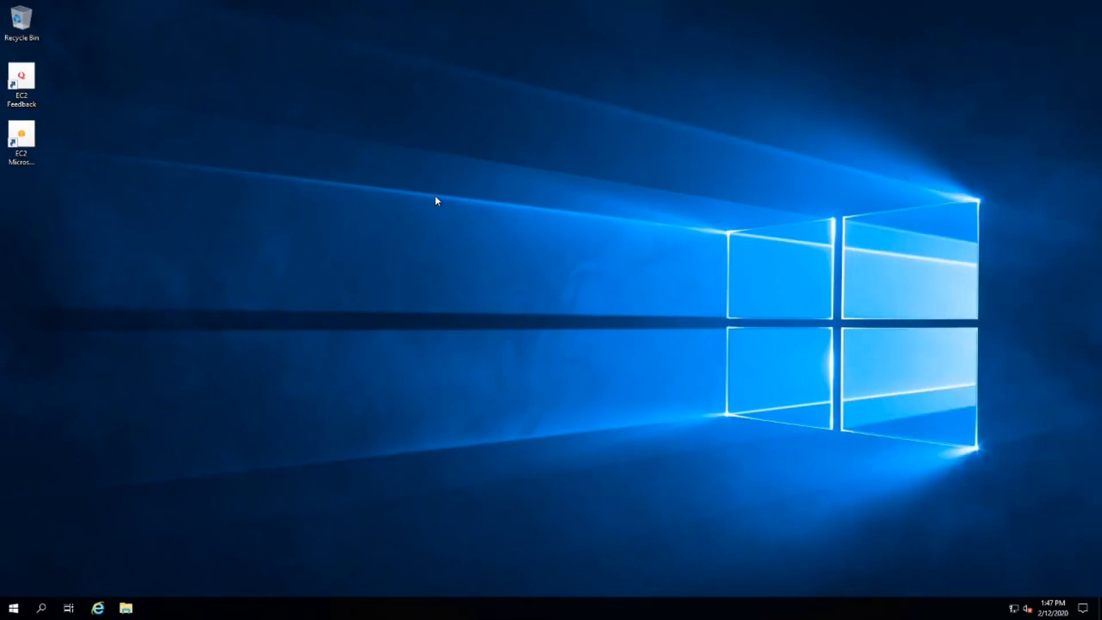
Search for "power" on the remote instance and open Windows PowerShell
left_click(14, 609)
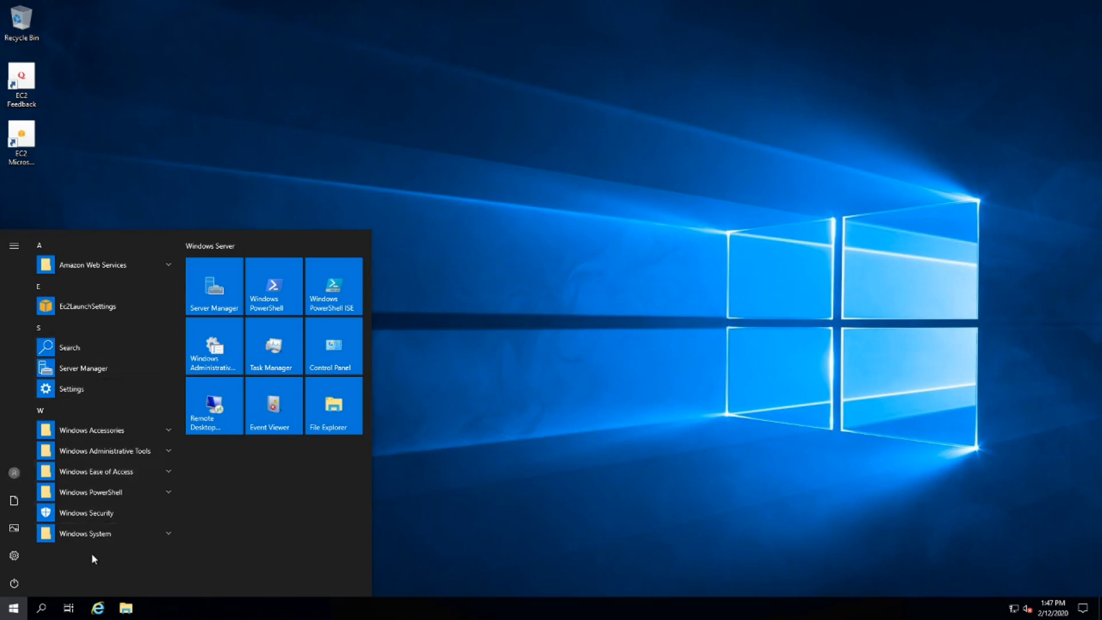
type("c")
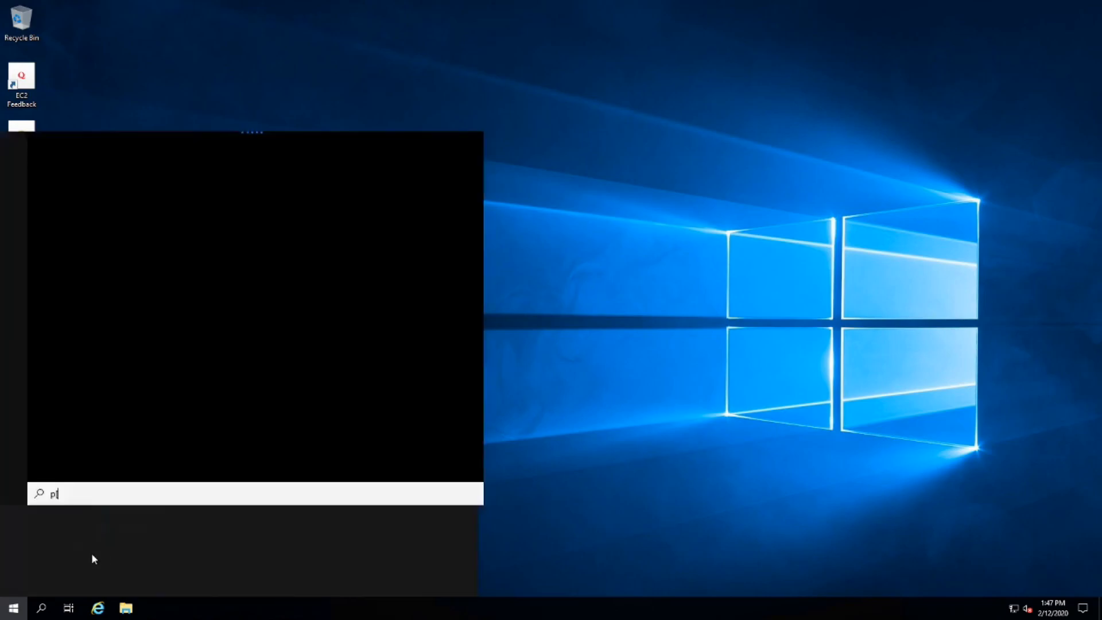
type("o")
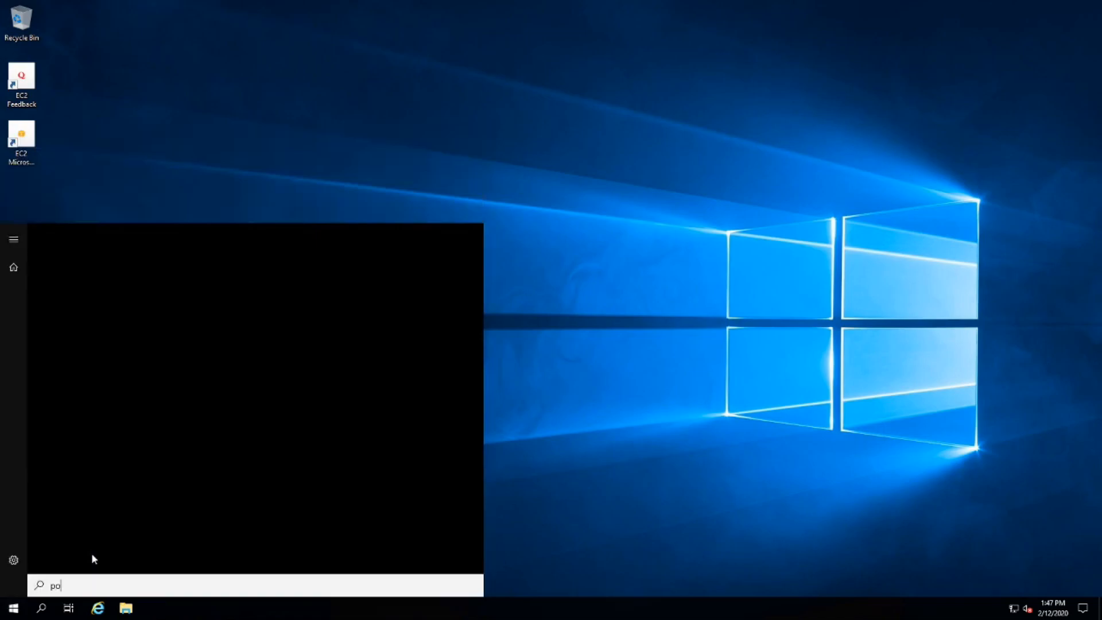
type("wer")
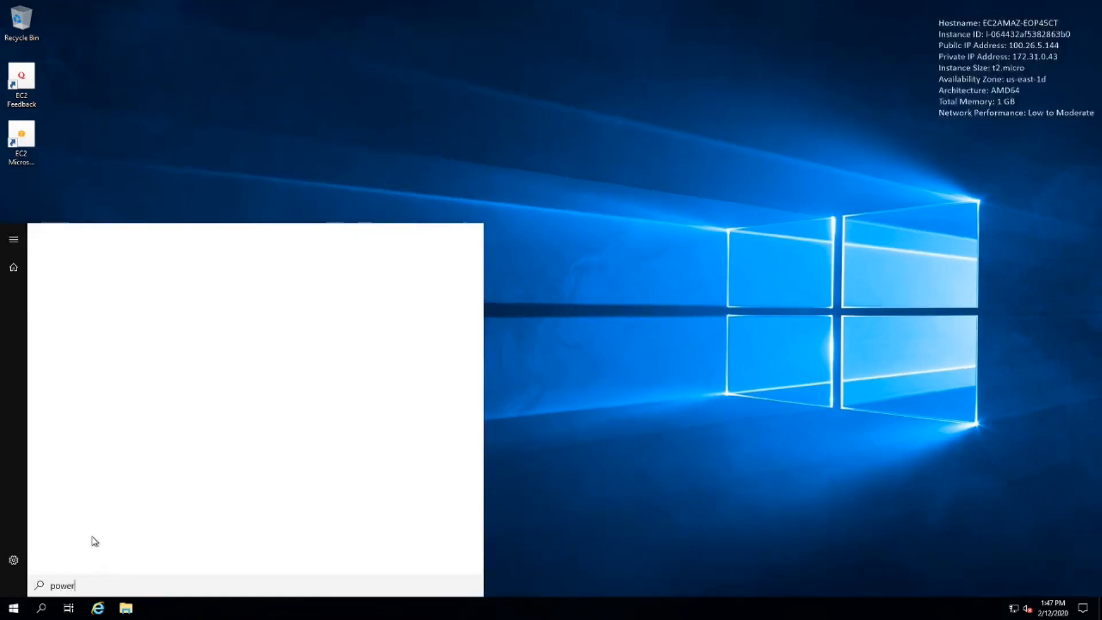
left_click(82, 288)
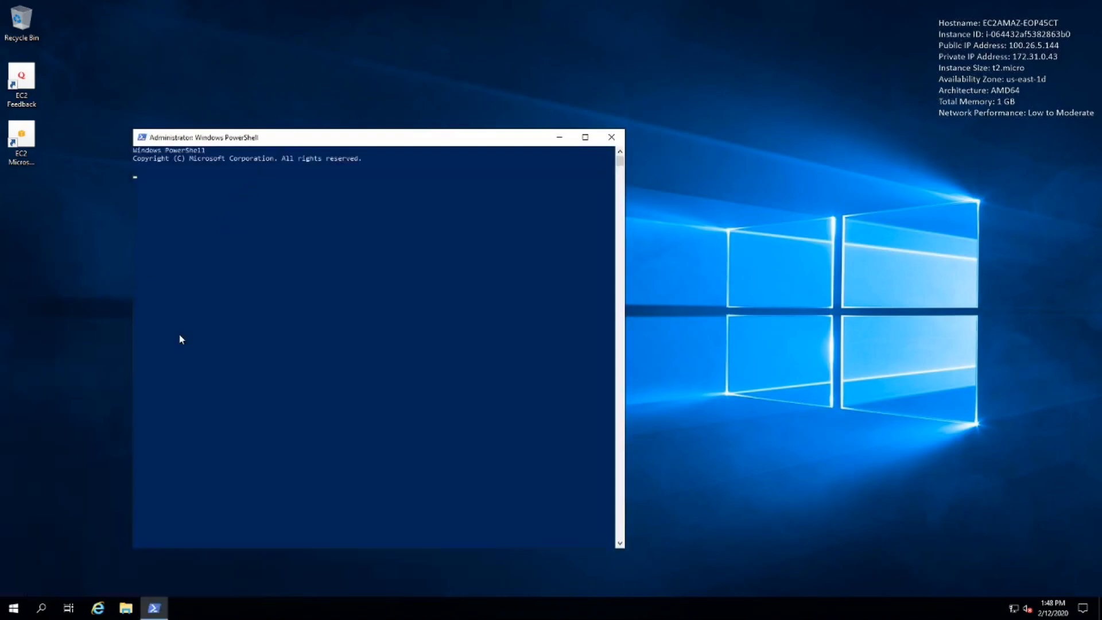
Switch to the CodeDeploy guide in the browser, copy the New-Item command for c:\temp and return to the remote session
mouse_move(517, 5)
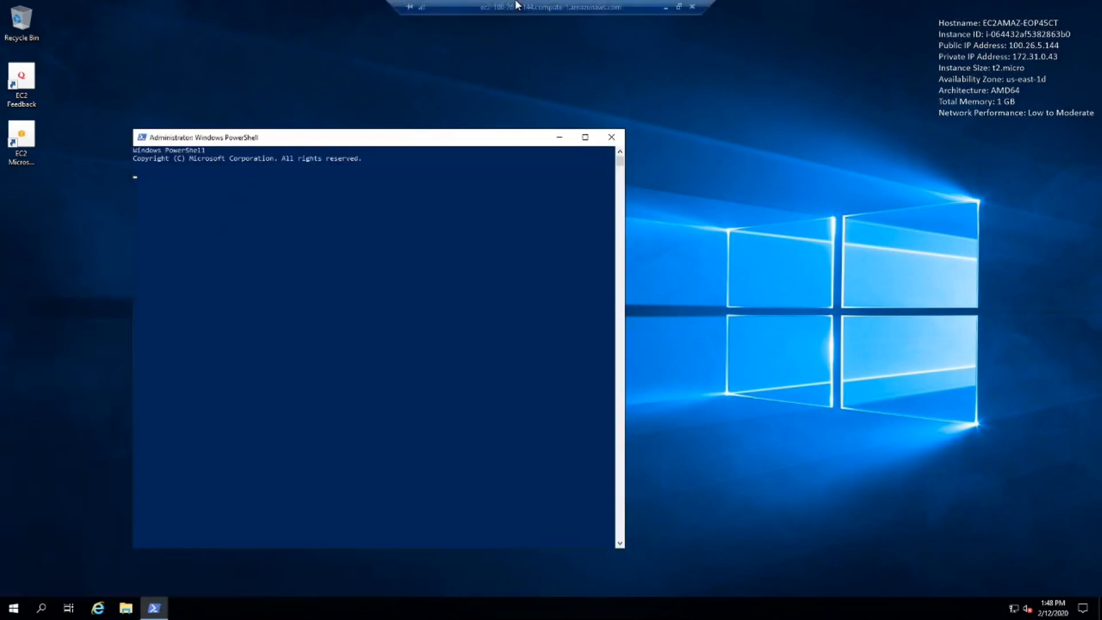
left_click(666, 7)
left_click(254, 7)
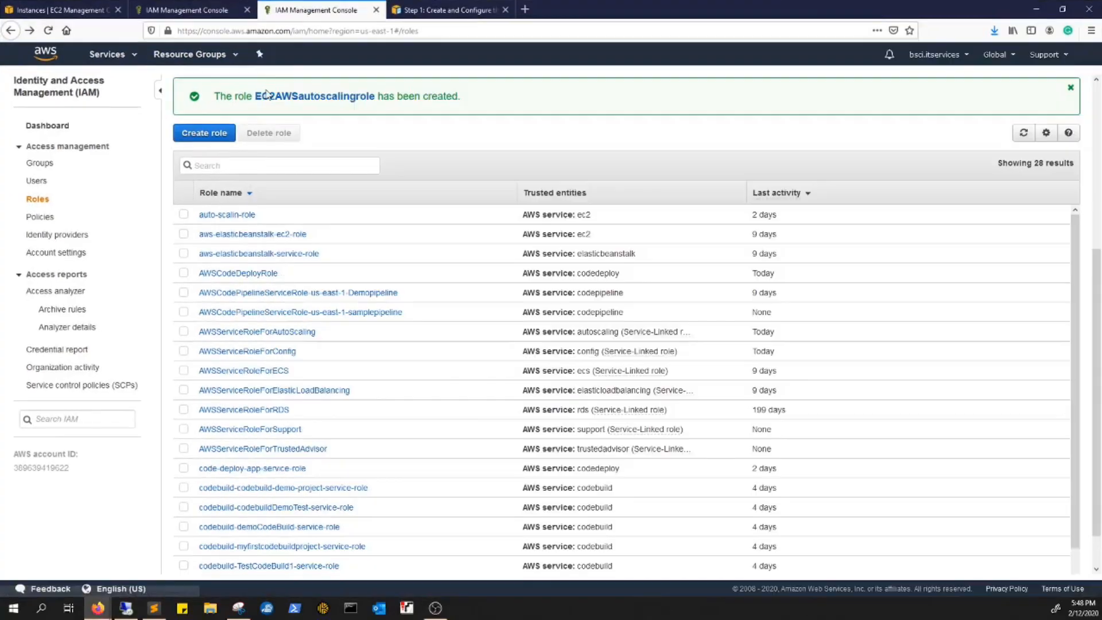
left_click(447, 10)
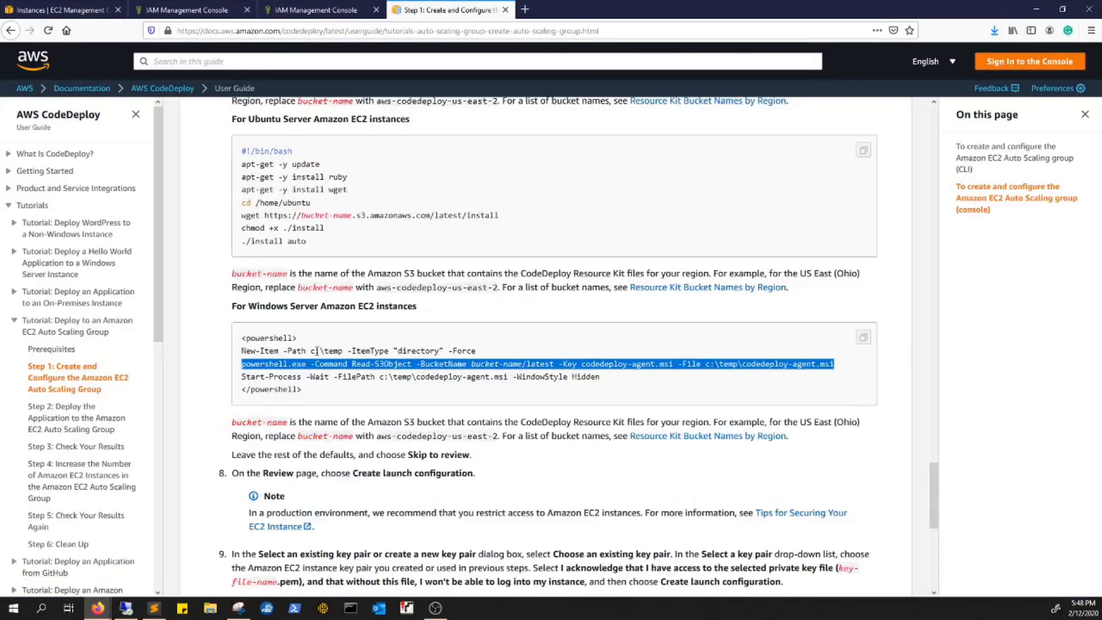
left_click(317, 351)
left_click_drag(241, 351, 484, 353)
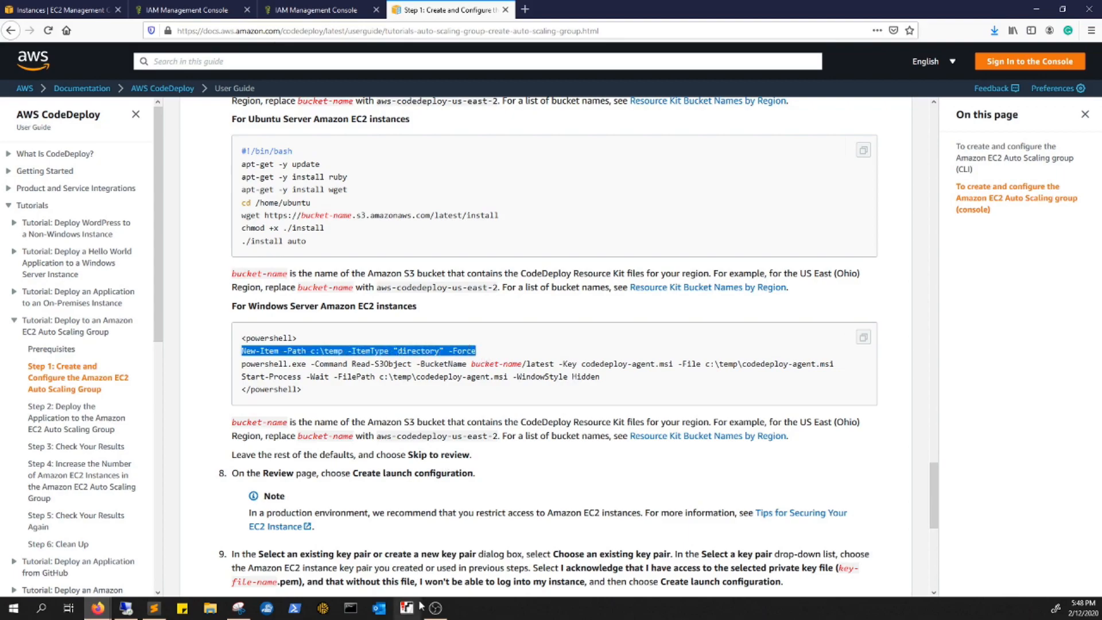
left_click(268, 608)
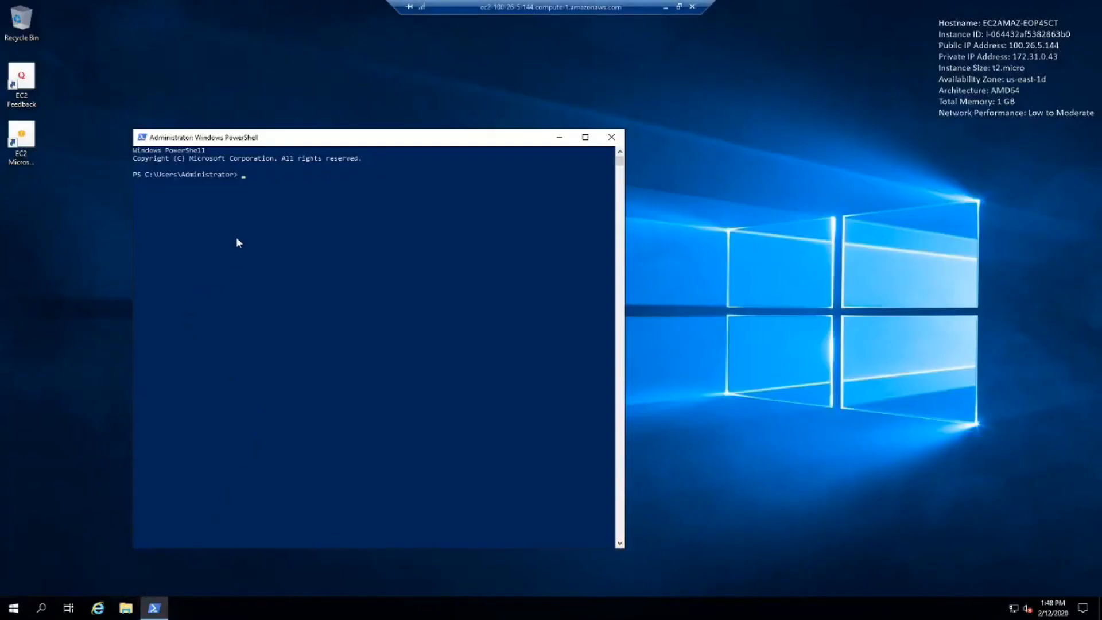
left_click(244, 208)
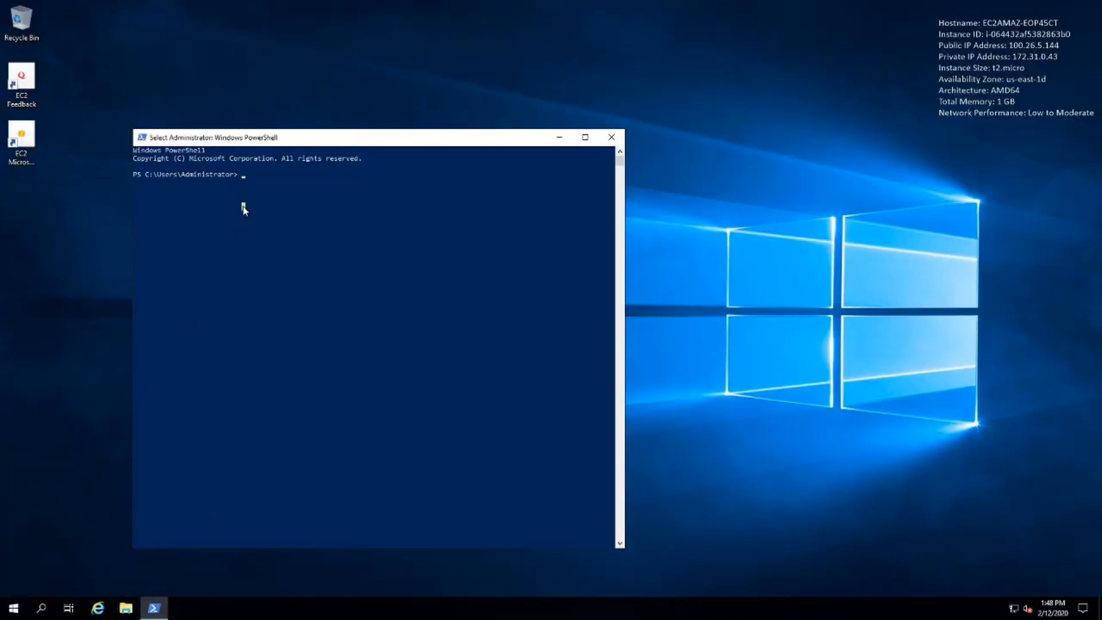
right_click(243, 183)
right_click(244, 177)
right_click(244, 178)
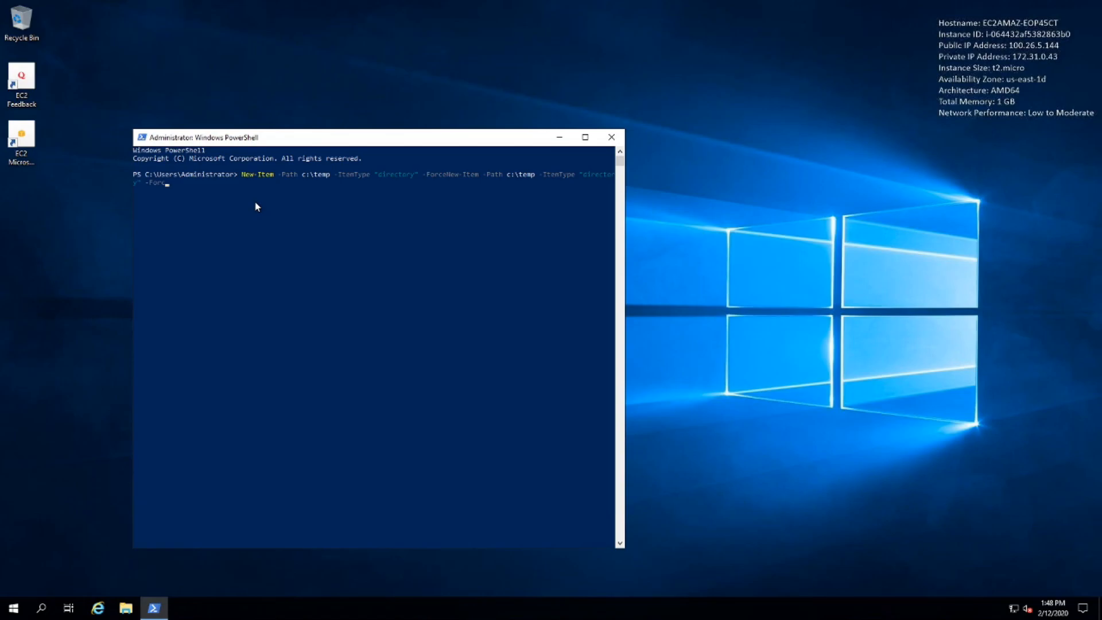
key("ctrl+a")
key("BackSpace")
key("BackSpace")
key("BackSpace")
key("BackSpace")
key("BackSpace")
key("BackSpace")
key("BackSpace")
key("BackSpace")
key("BackSpace")
key("BackSpace")
key("BackSpace")
key("BackSpace")
key("BackSpace")
key("BackSpace")
key("BackSpace")
key("BackSpace")
key("BackSpace")
key("BackSpace")
key("BackSpace")
key("BackSpace")
key("BackSpace")
key("BackSpace")
key("BackSpace")
key("BackSpace")
key("BackSpace")
key("BackSpace")
key("BackSpace")
key("BackSpace")
key("BackSpace")
key("BackSpace")
key("BackSpace")
key("BackSpace")
key("BackSpace")
key("BackSpace")
key("BackSpace")
key("BackSpace")
key("BackSpace")
key("BackSpace")
key("BackSpace")
key("BackSpace")
key("BackSpace")
key("BackSpace")
key("BackSpace")
key("BackSpace")
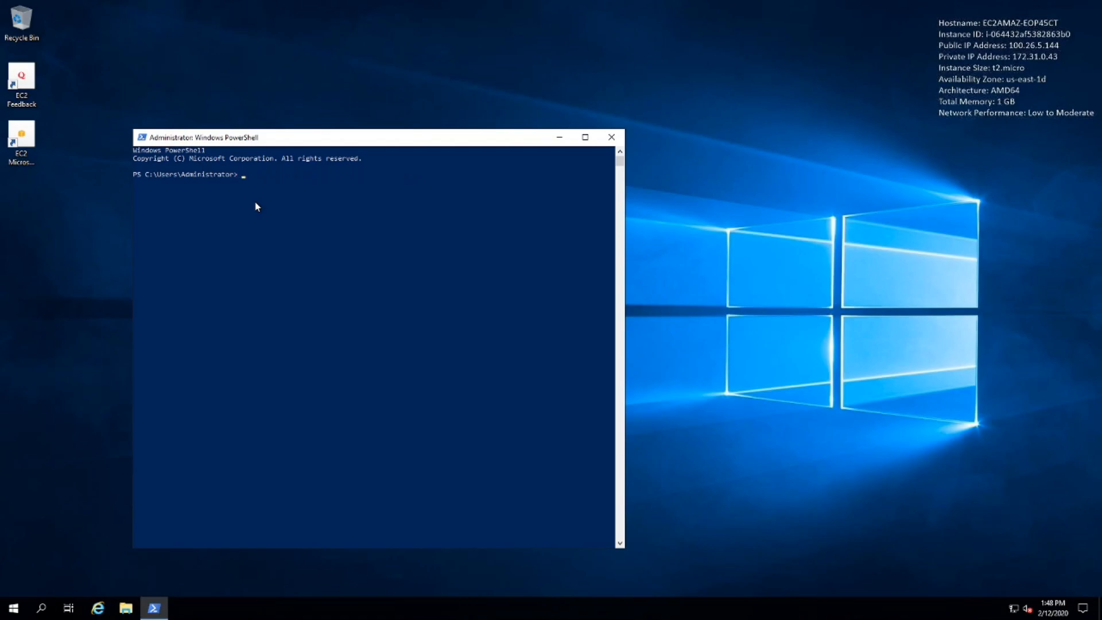
Create the temp directory in the remote PowerShell by running New-Item -Path c:\temp -ItemType "directory" -Force
type("New-Item -Path c:\\temp -ItemType \"Directory\" -Force")
key("Return")
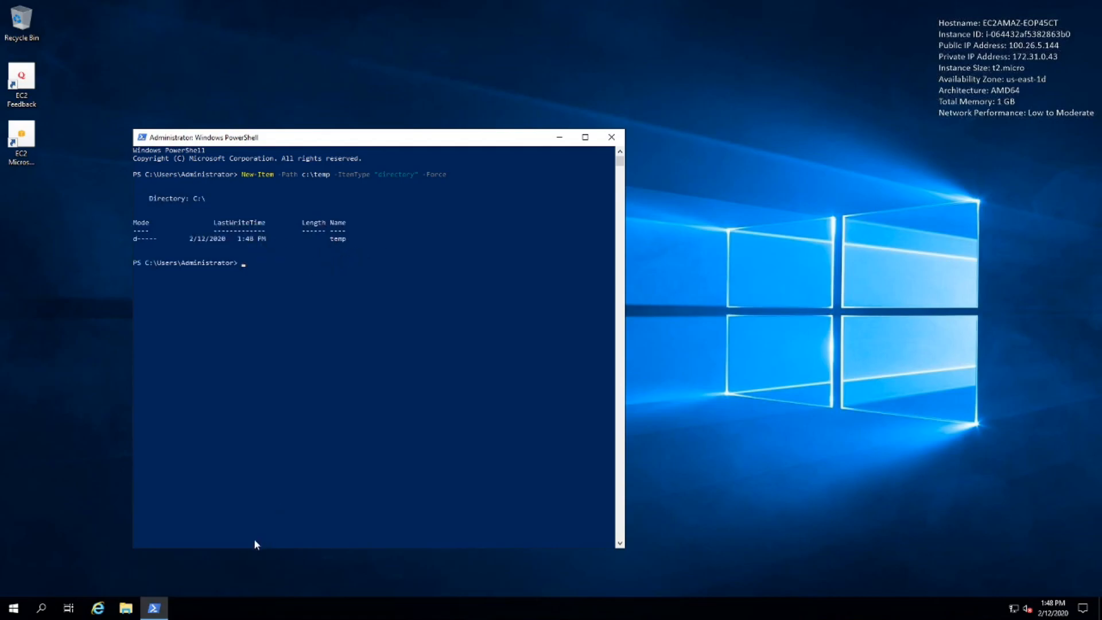
Try to download codedeploy-agent.msi by running the guide's unmodified Read-S3Object command, with bucket-name/latest, in the remote PowerShell
left_click(666, 12)
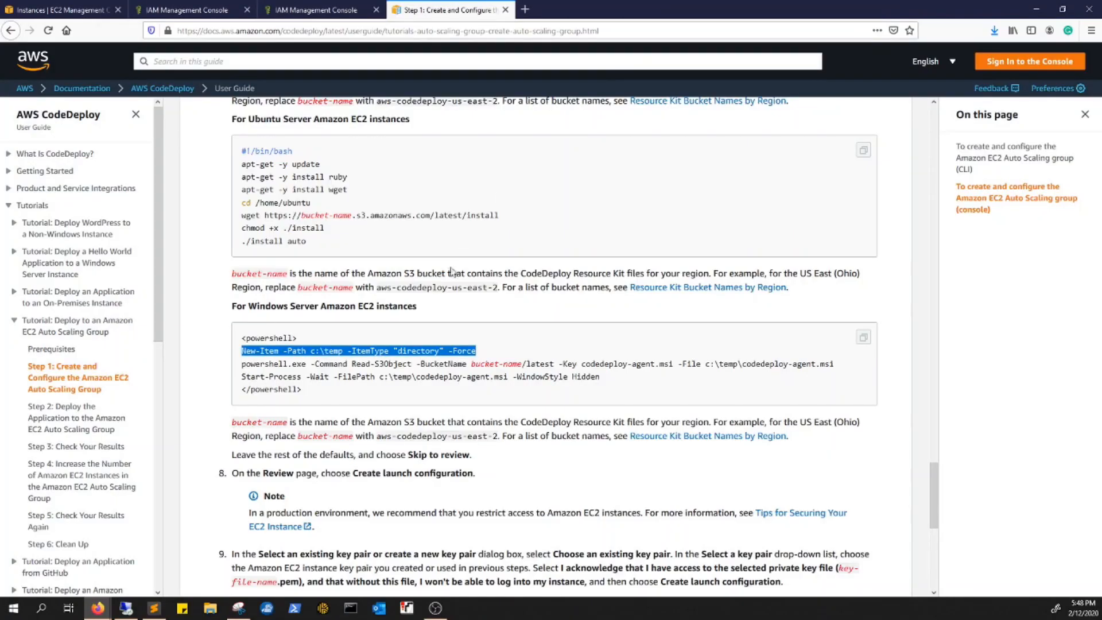
left_click_drag(248, 364, 837, 370)
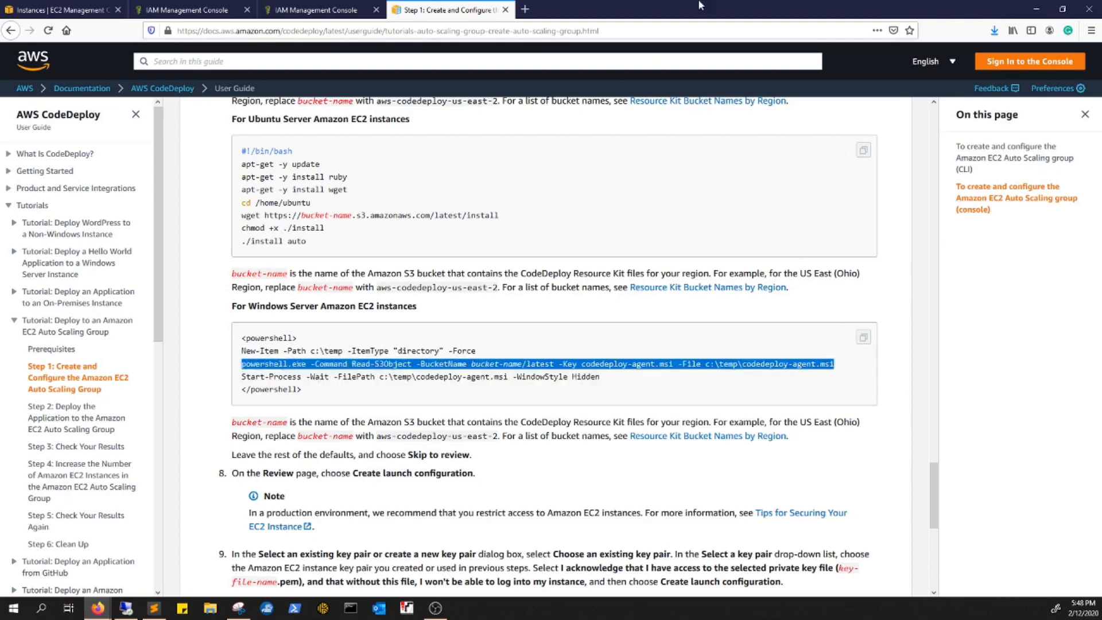
left_click(125, 610)
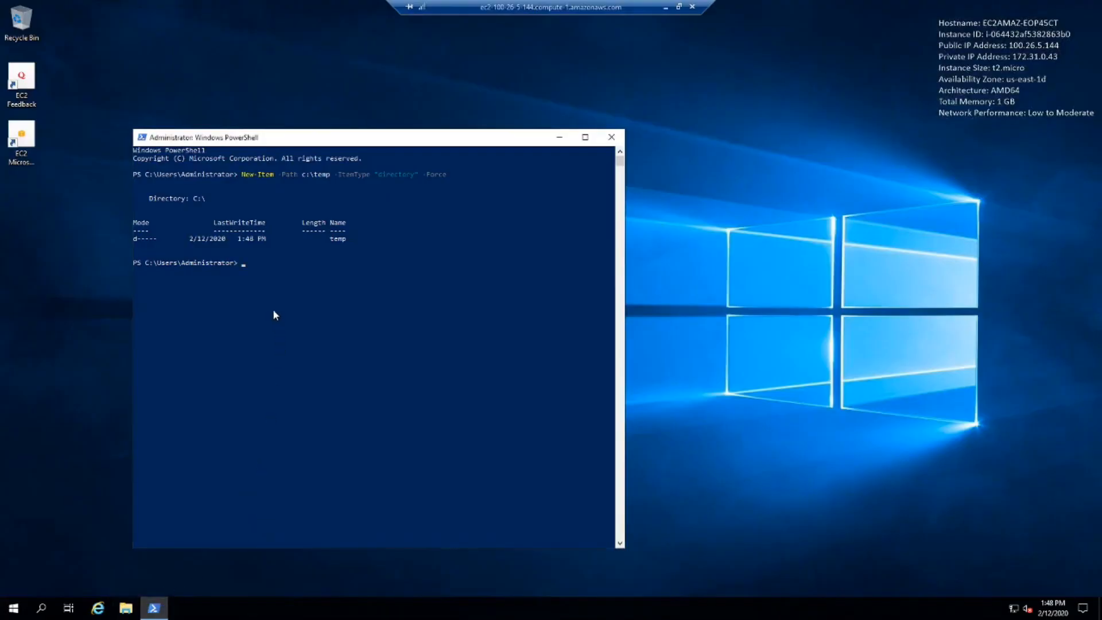
right_click(249, 271)
key("Return")
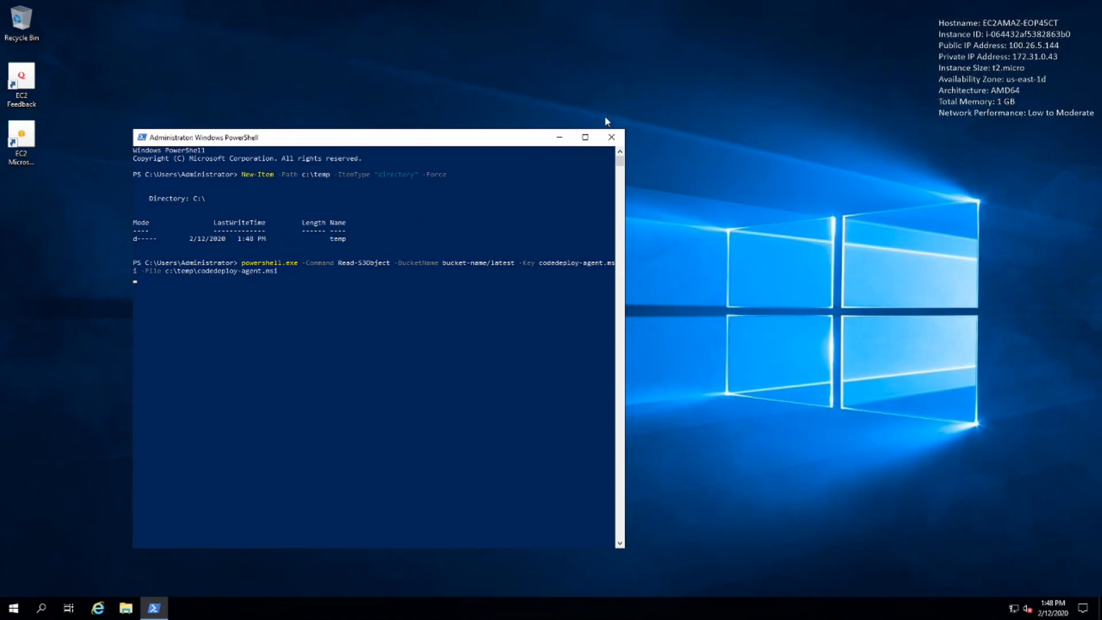
Copy the guide's full Windows Server PowerShell script and paste it into a new Notepad document on the remote instance
mouse_move(679, 16)
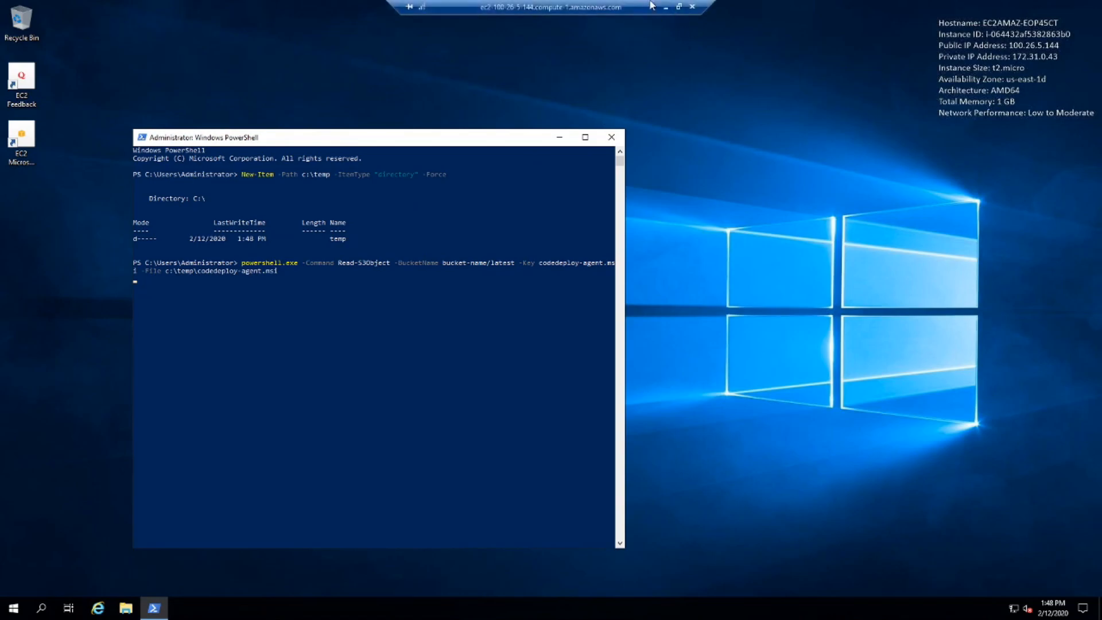
left_click(664, 8)
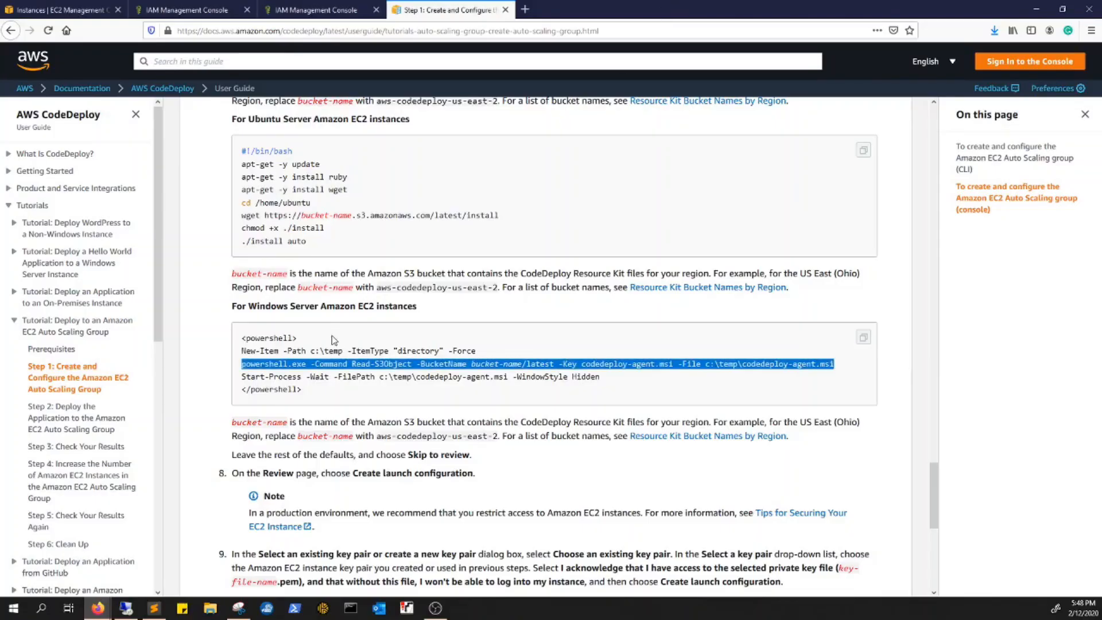
left_click(519, 375)
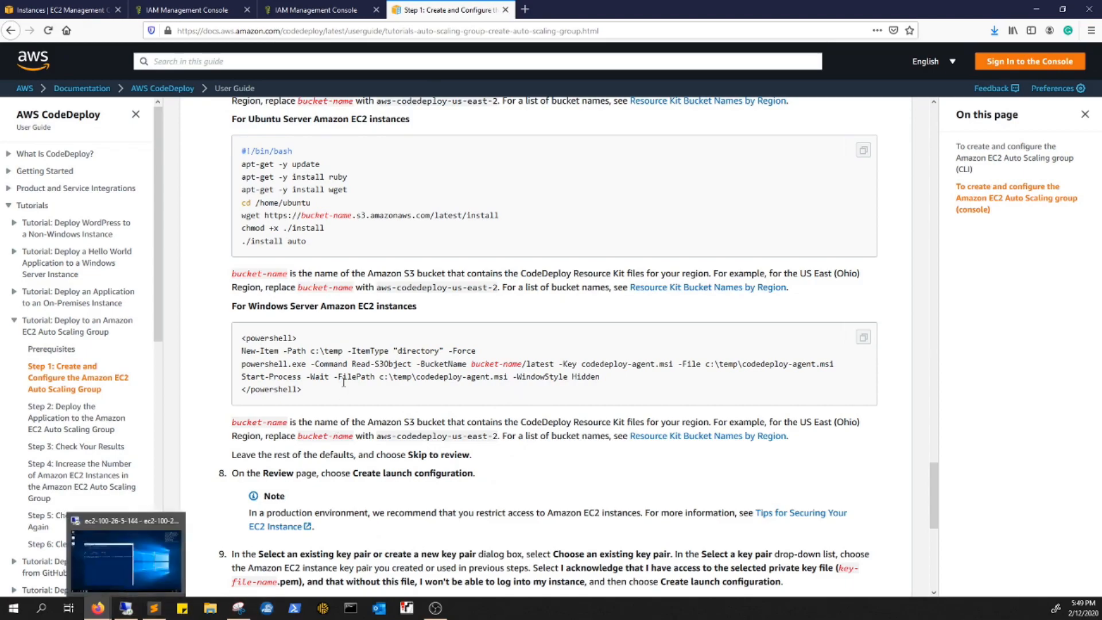
left_click_drag(304, 392, 244, 340)
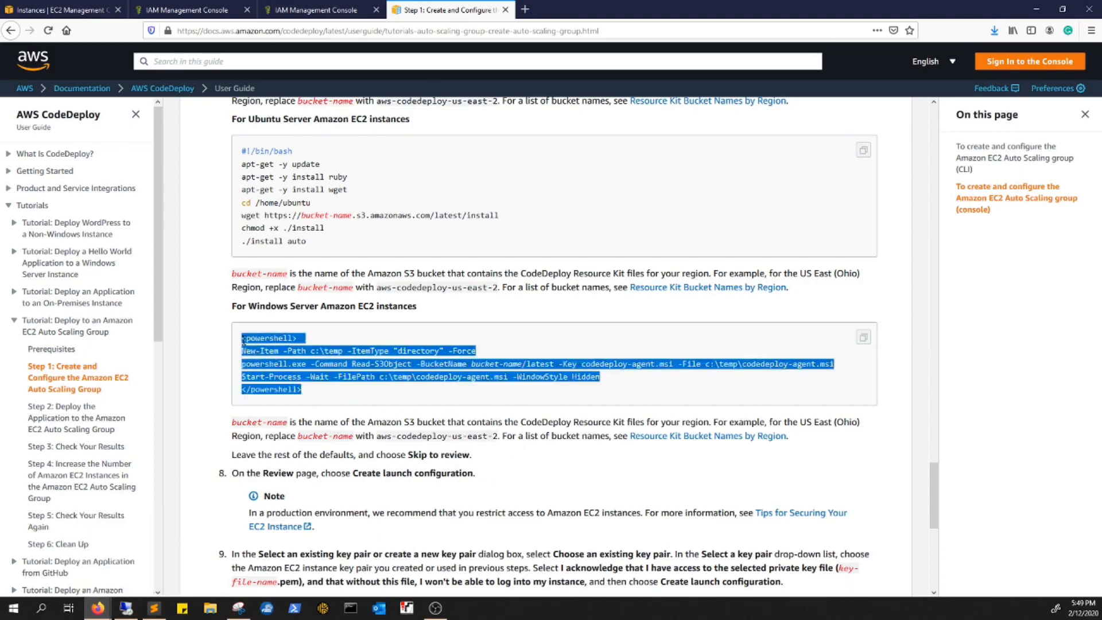
left_click(132, 611)
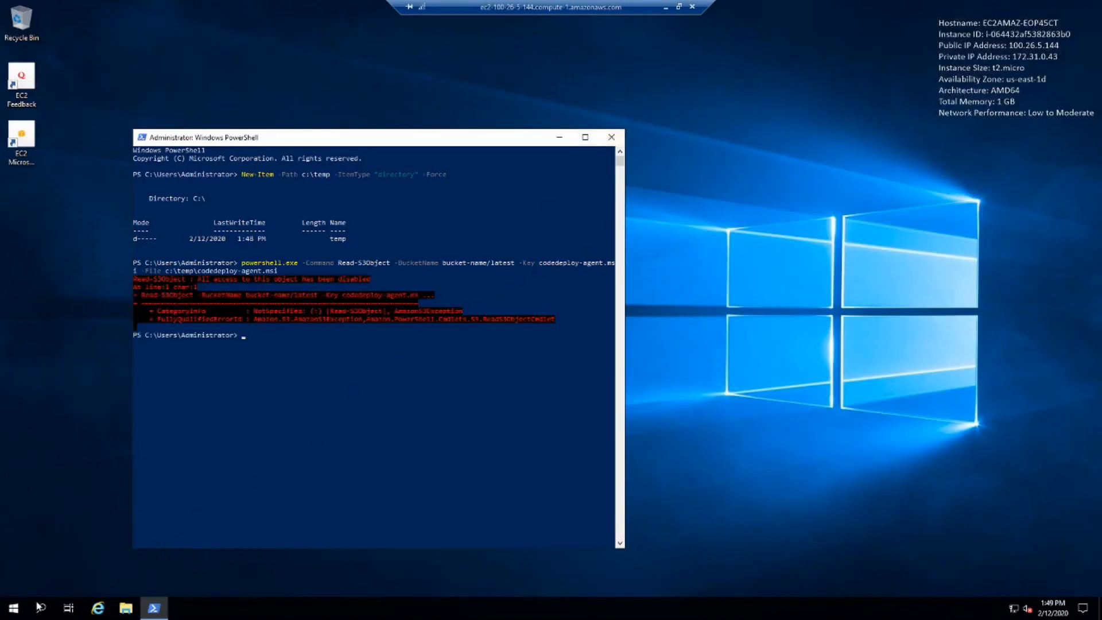
left_click(20, 612)
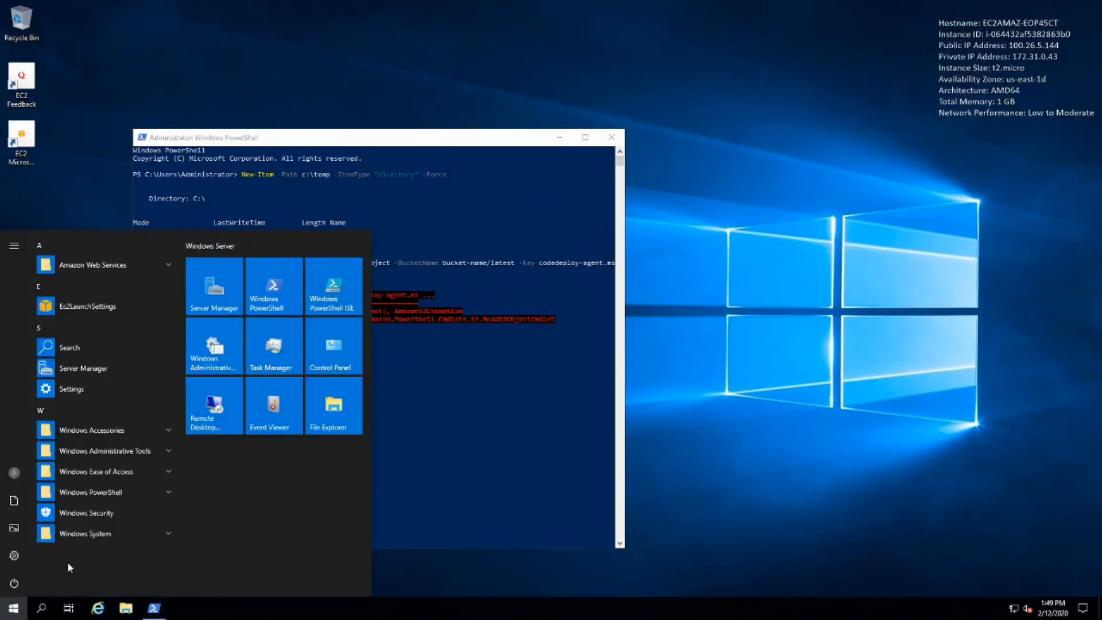
type("note")
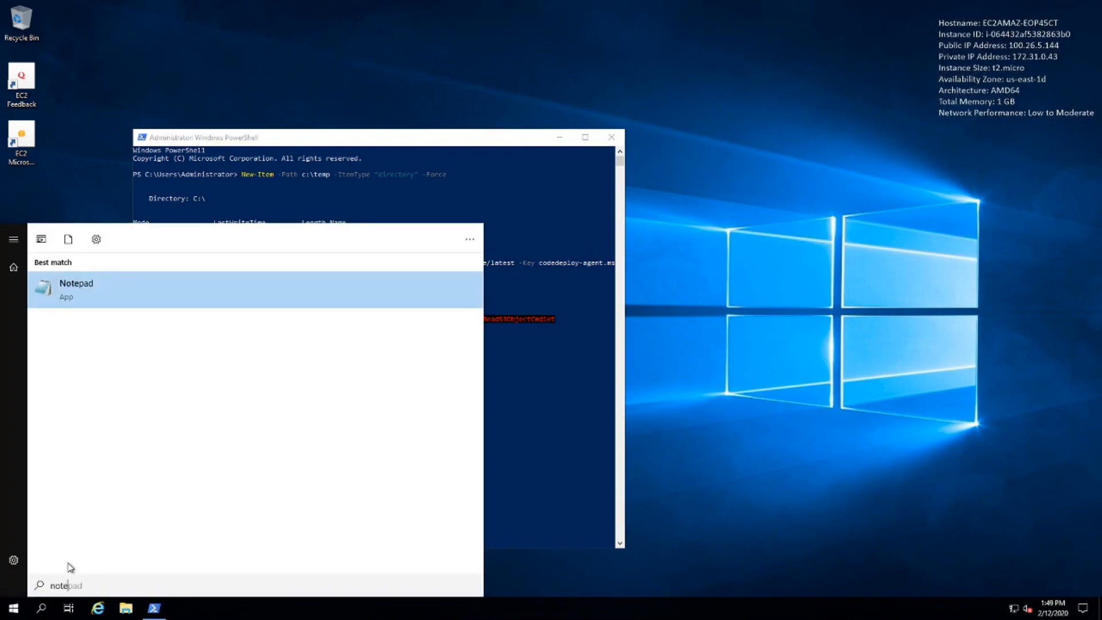
key("Return")
type("<powershell> New-Item -Path c:\\temp -ItemType \"directory\" -Force powershell.exe -Command Read-S3Object -BucketName bucket-name/latest -Key codedeploy-agent.msi -File c:\\temp\\codedeploy-agent.msi Start-Process -Wait -FilePath c:\\temp\\codedeploy-agent.msi -WindowStyle Hidden </powershell>")
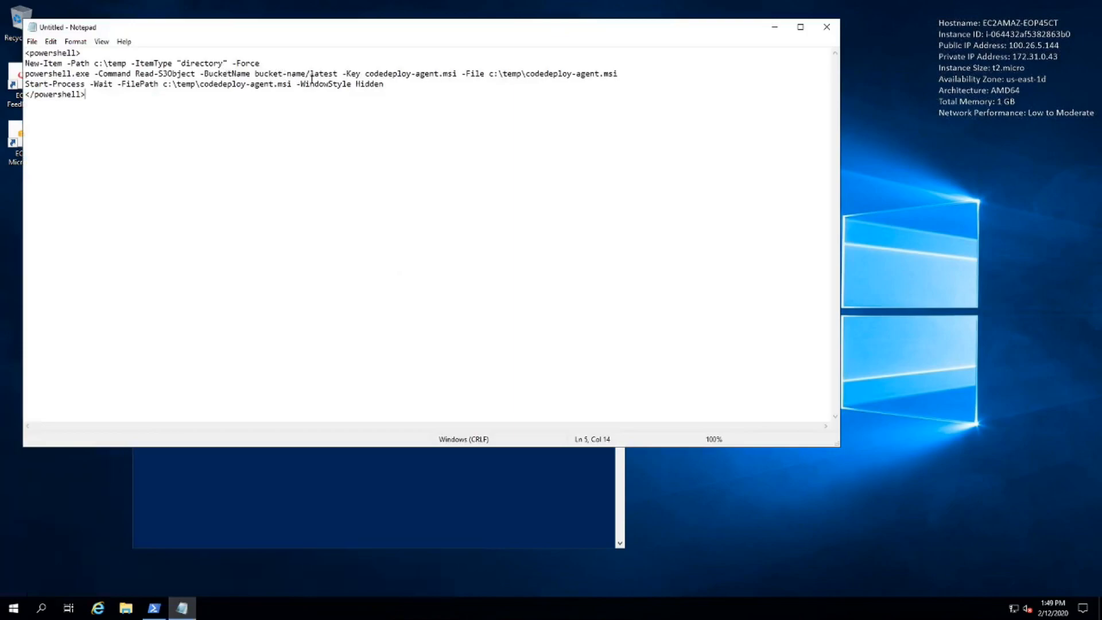
Check the current region in the EC2 console and replace the bucket-name placeholder in the Notepad script with aws-codedeploy-us-east-1
left_click_drag(255, 73, 308, 73)
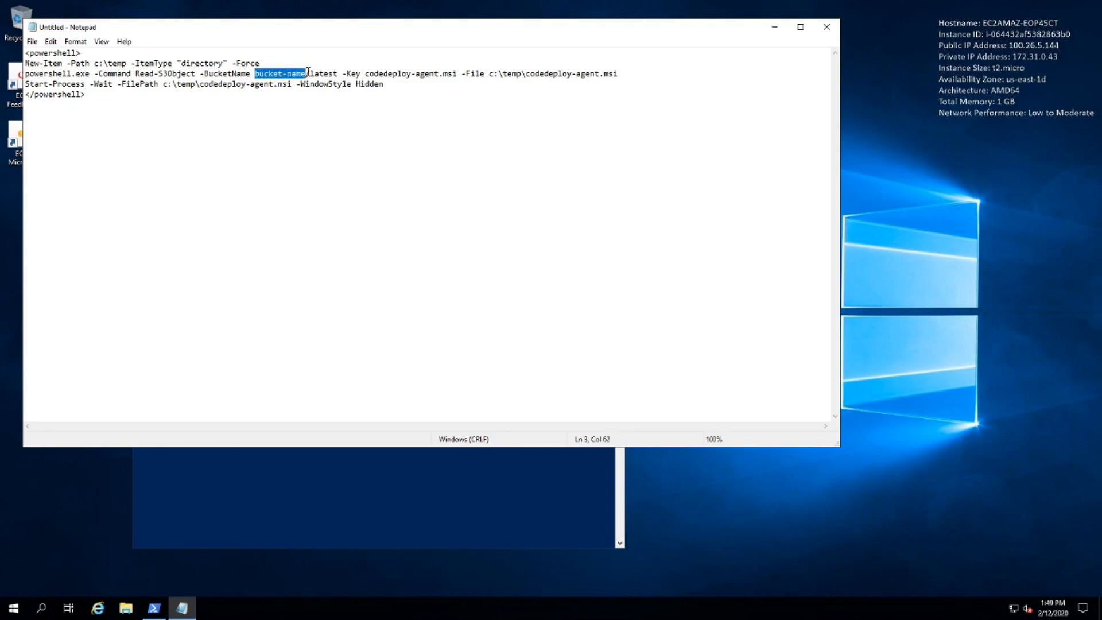
mouse_move(730, 4)
left_click(667, 8)
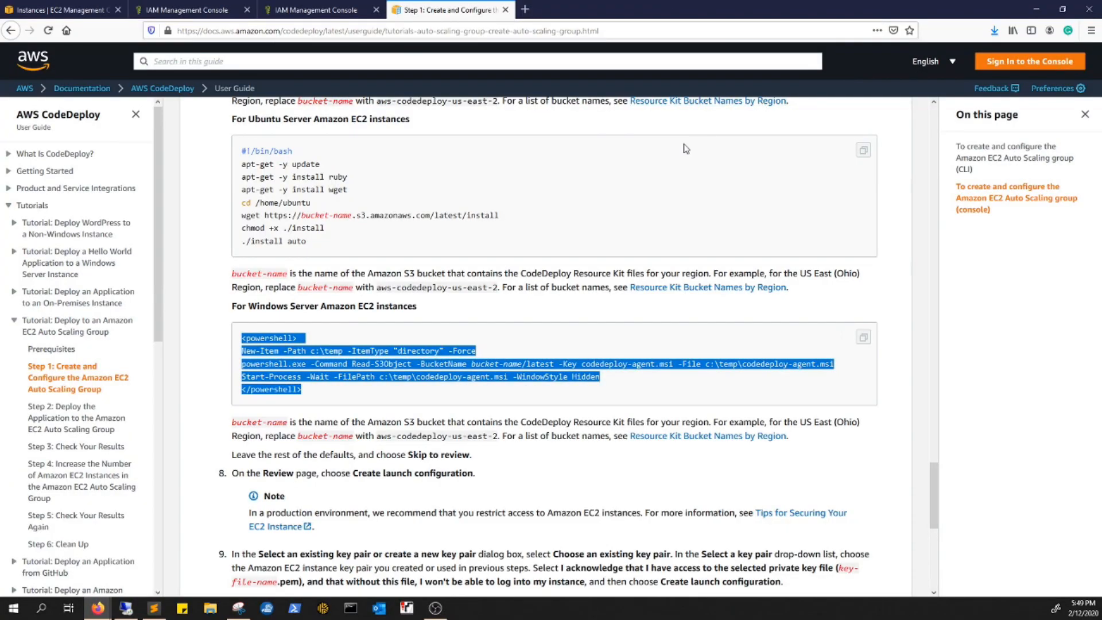
left_click(86, 8)
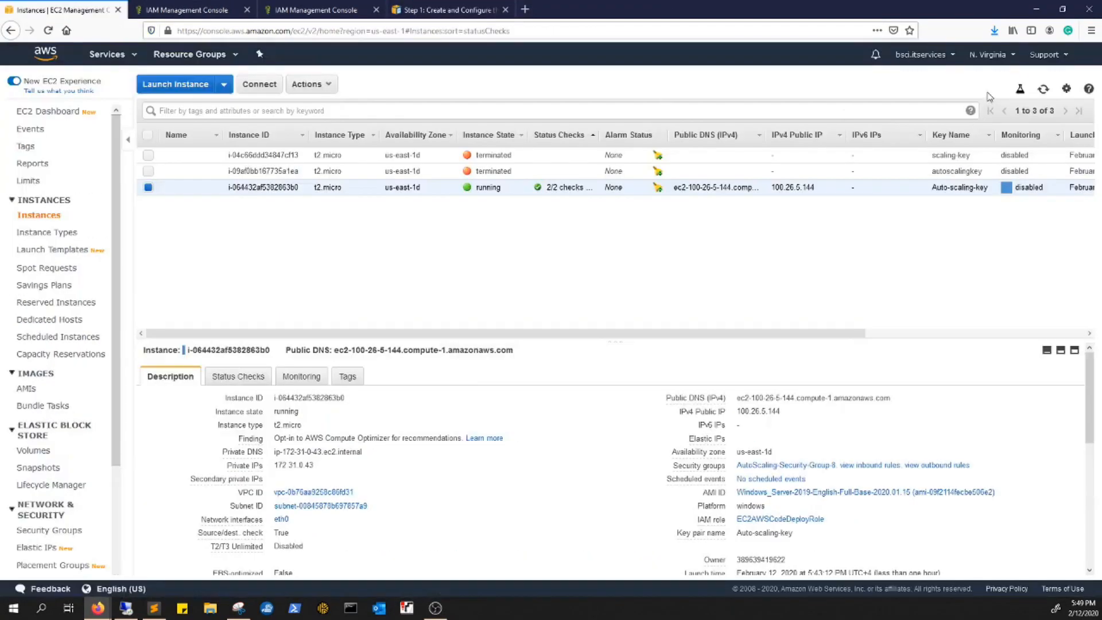
left_click(995, 59)
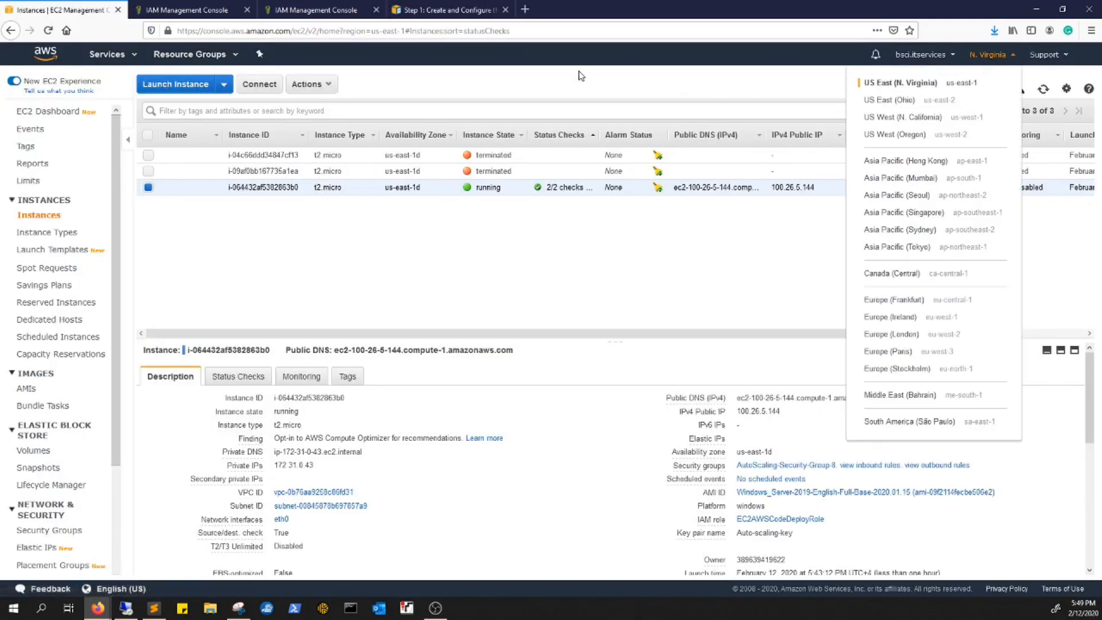
left_click(443, 10)
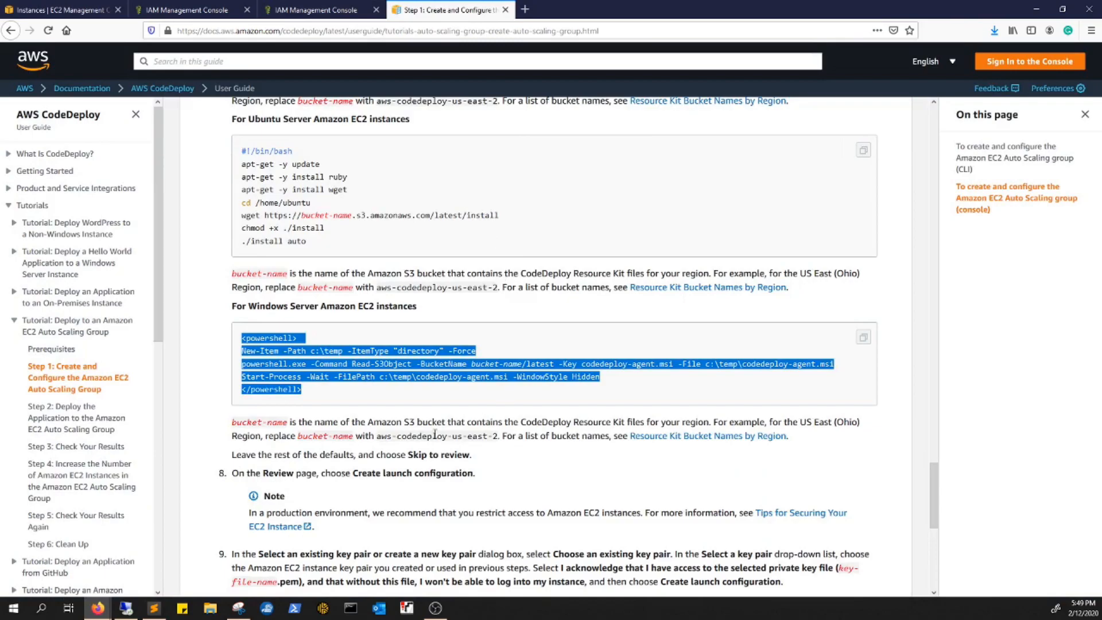
left_click_drag(376, 437, 498, 437)
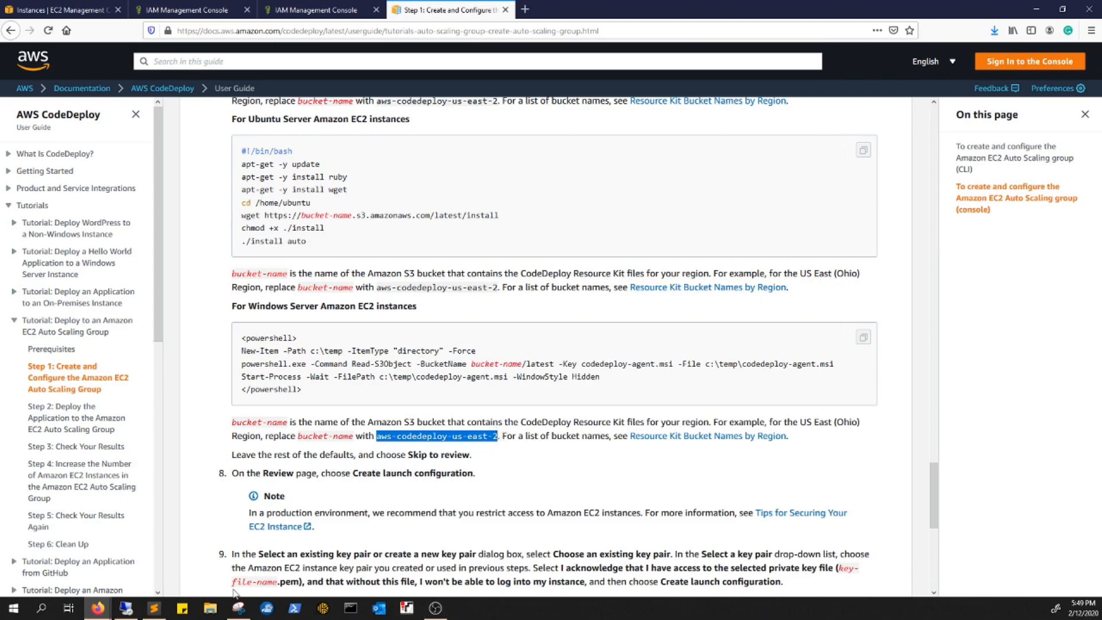
left_click(135, 605)
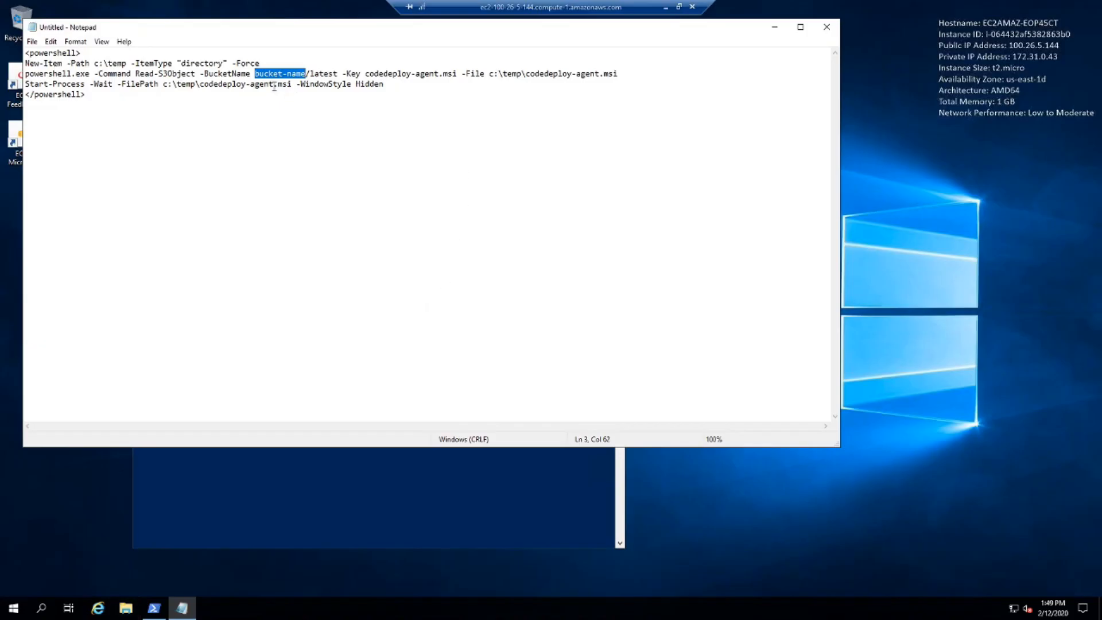
type("aws-codedeploy-us-east-2")
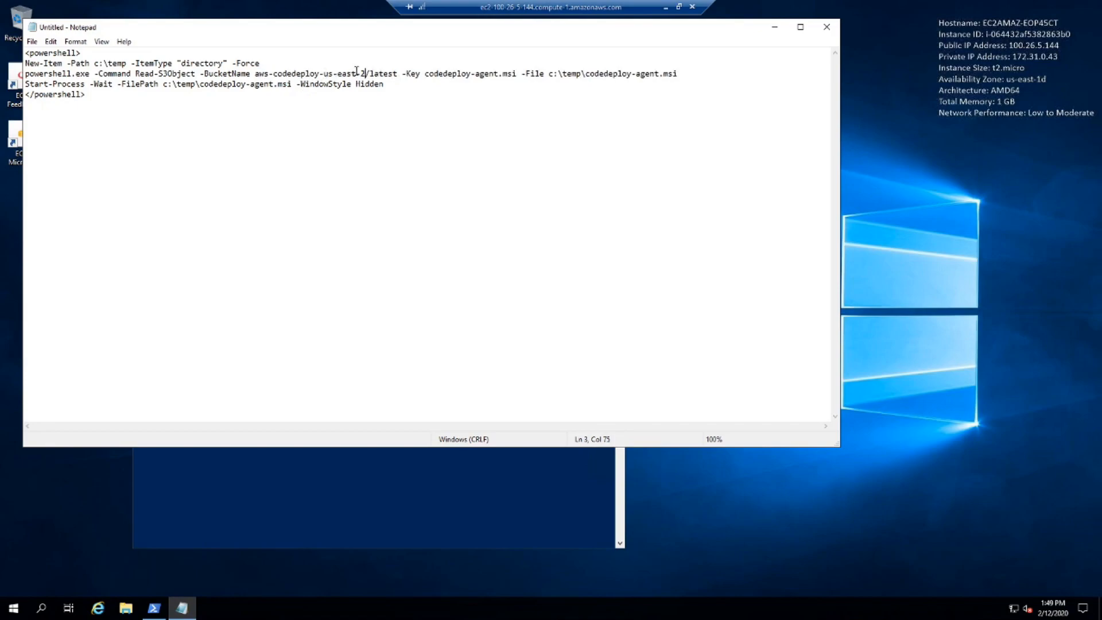
key("BackSpace")
type("1")
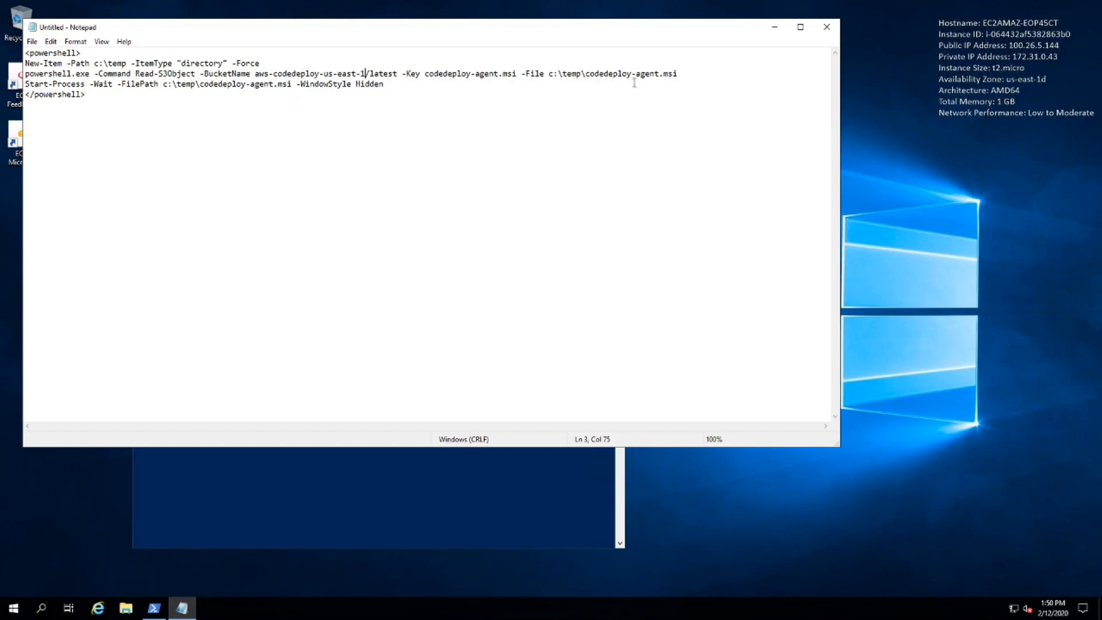
Copy the edited Read-S3Object line from Notepad and run it in PowerShell to download codedeploy-agent.msi to c:\temp
left_click_drag(680, 73, 25, 73)
key("ctrl+c")
left_click(309, 477)
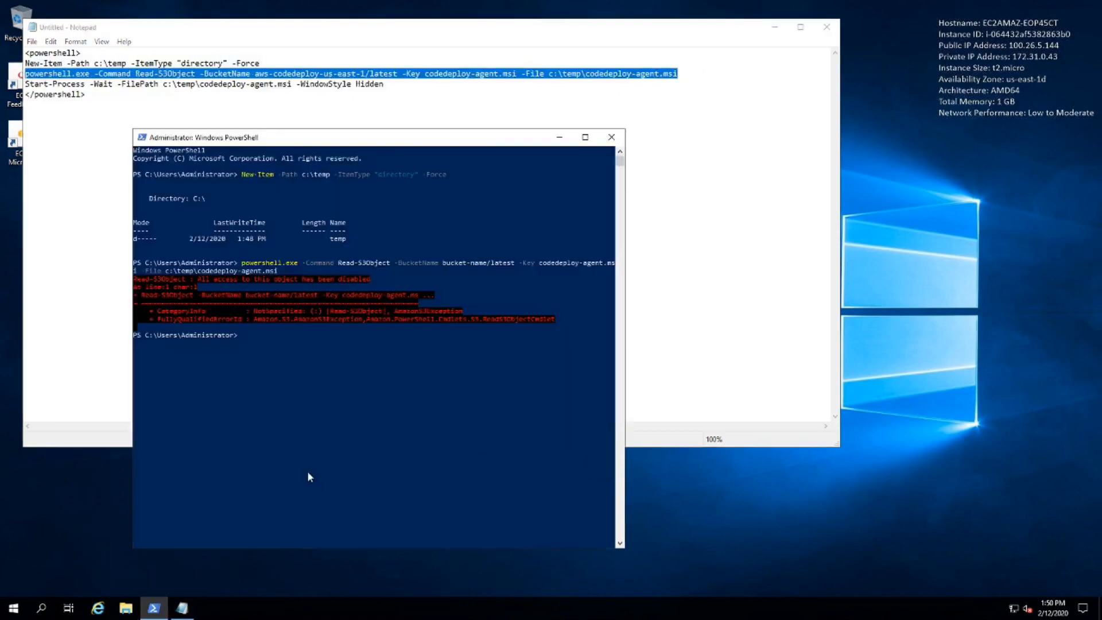
right_click(254, 337)
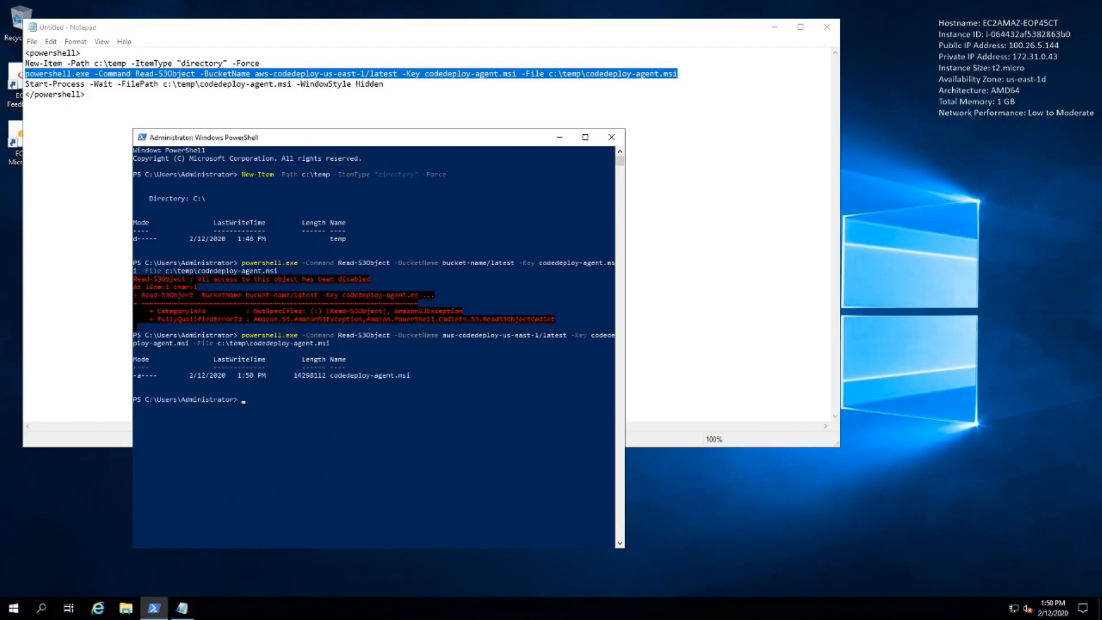
Open the temp folder on Local Disk (C:) in File Explorer to check the downloaded file
left_click(133, 607)
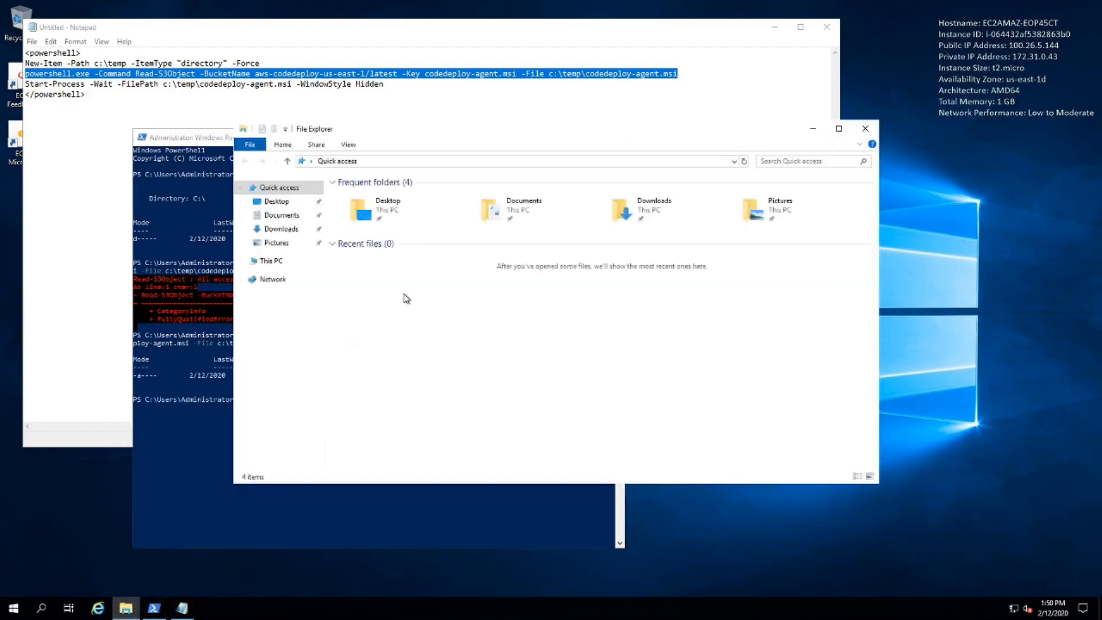
left_click(271, 263)
double_click(392, 319)
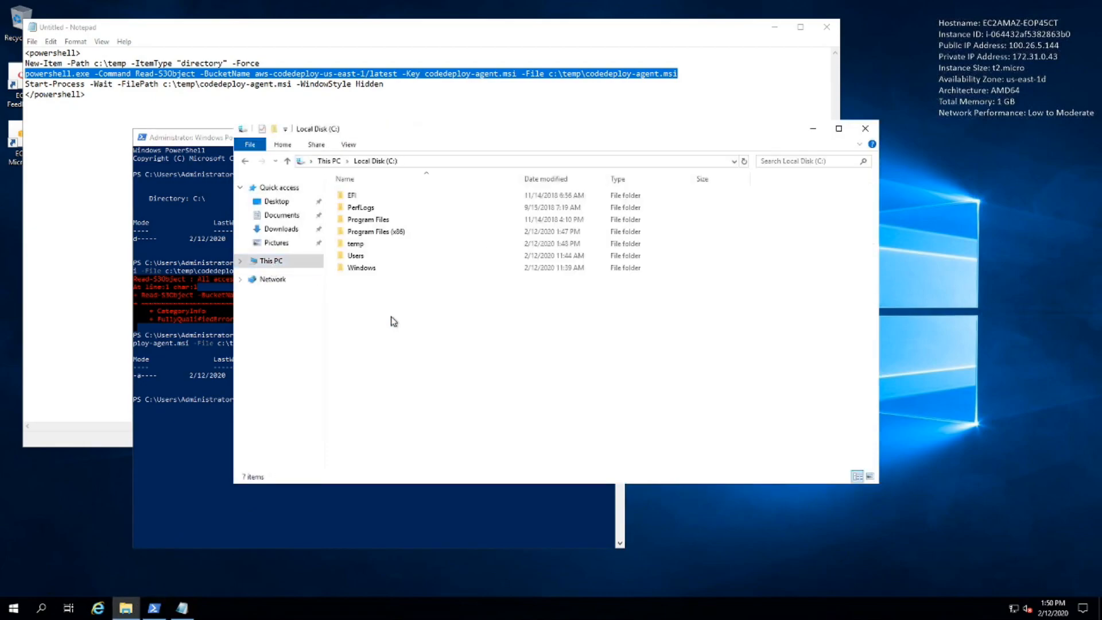
double_click(363, 247)
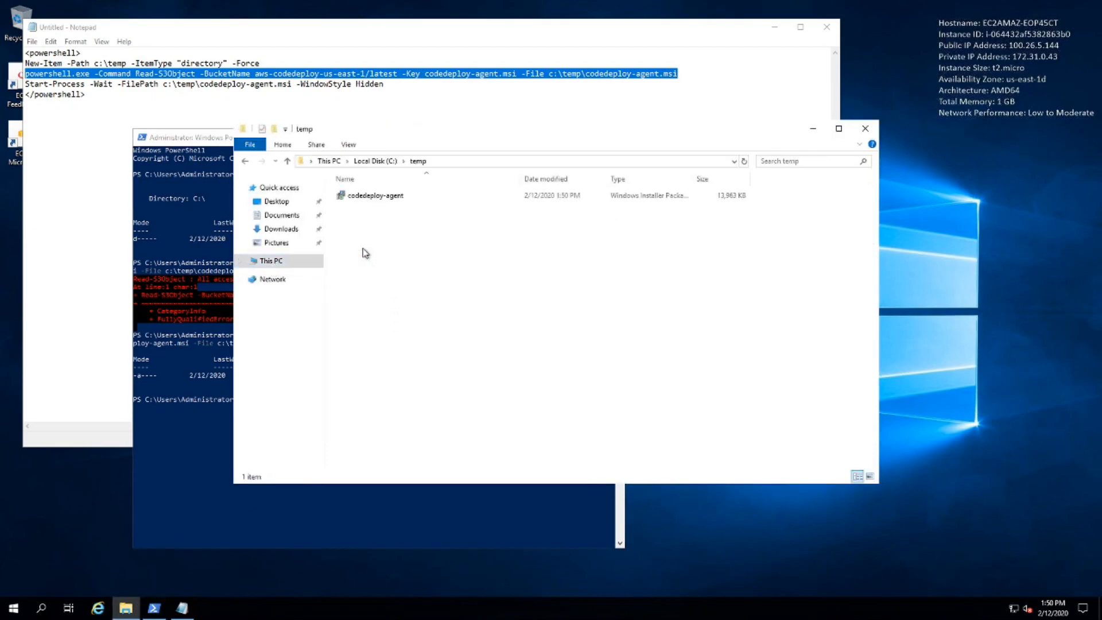
Install the CodeDeploy Host Agent from the codedeploy-agent installer and check its service in PowerShell with get-service codedeployagent
double_click(372, 201)
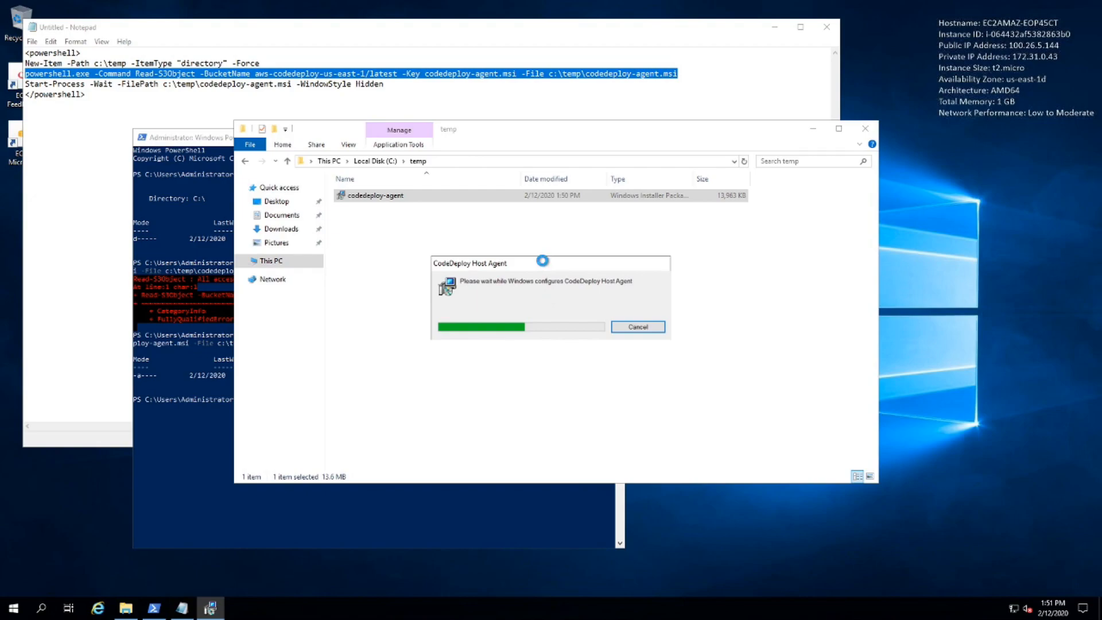
left_click_drag(562, 264, 525, 259)
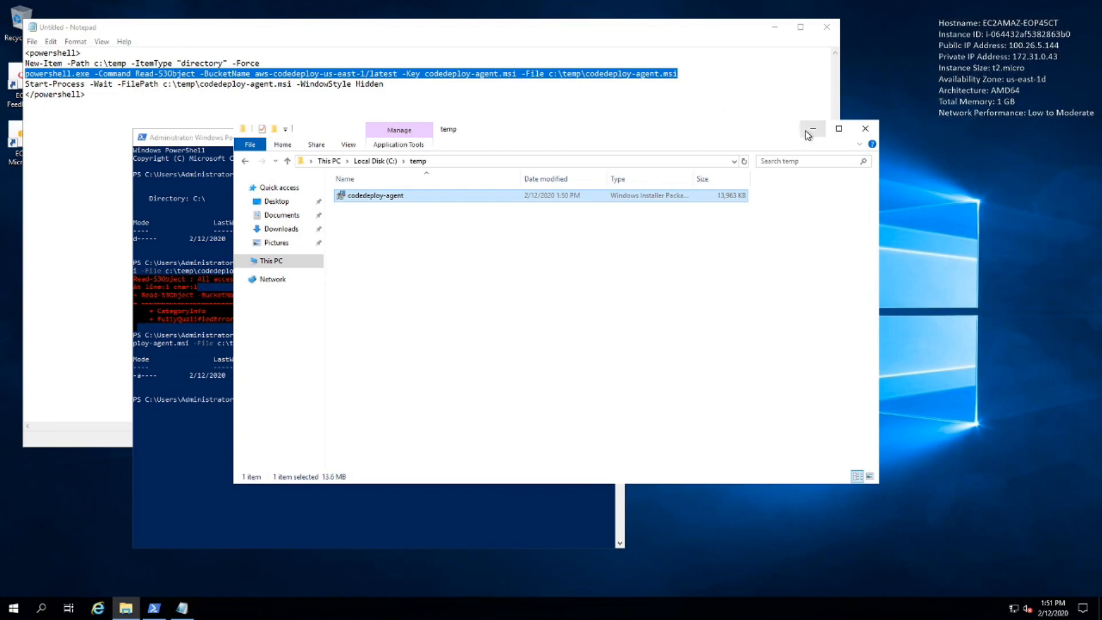
left_click(209, 421)
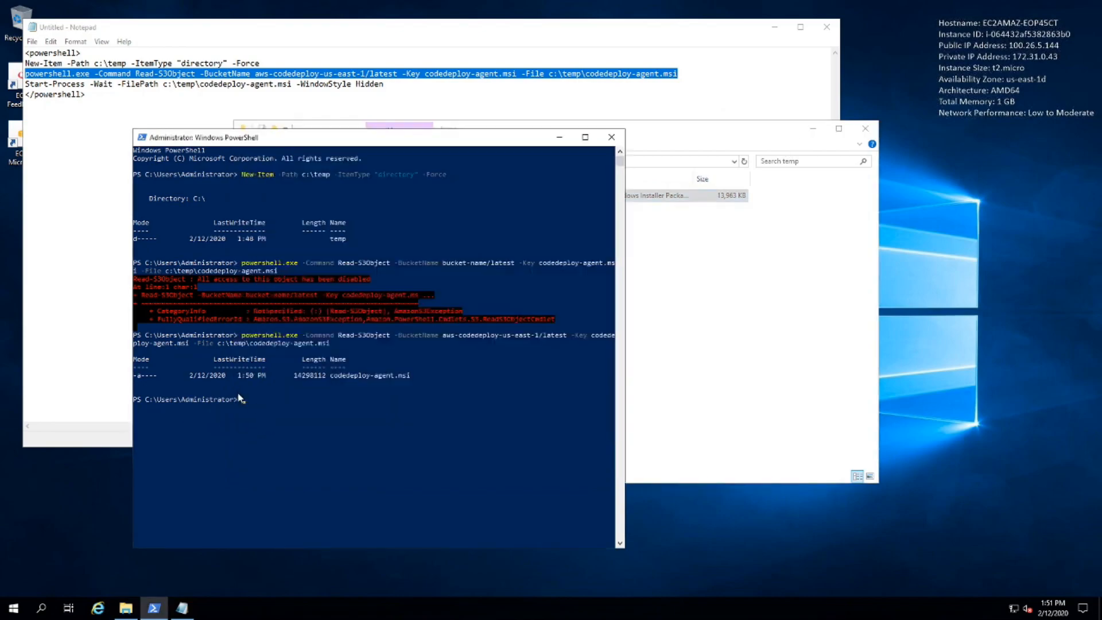
type("Sta")
type("-services")
type("code")
type("deplo")
type("yagent")
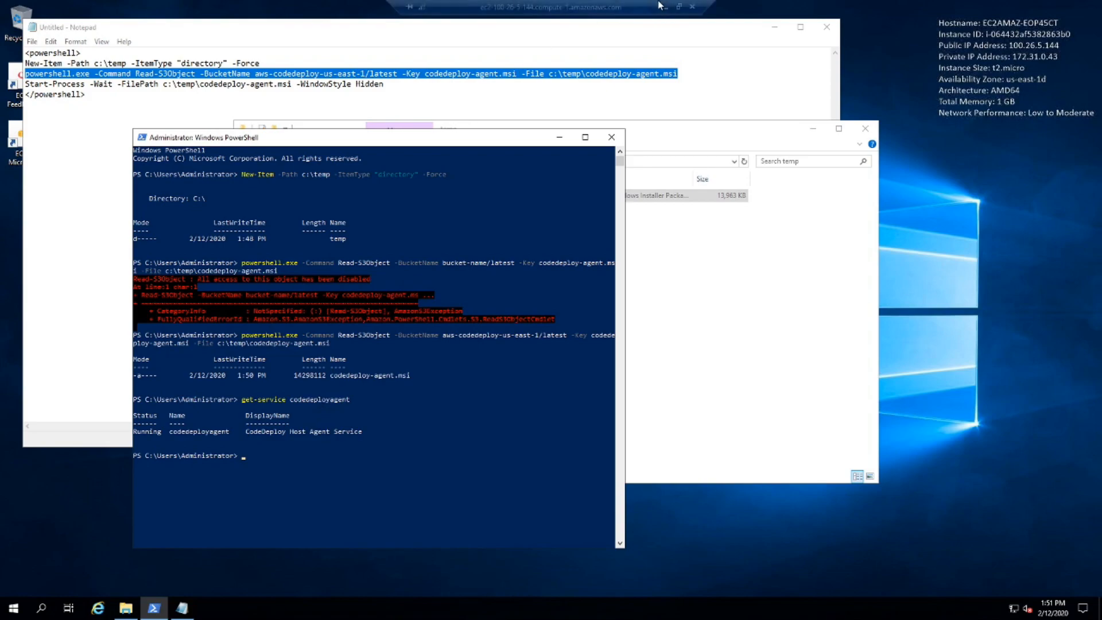
Return to the CodeDeploy user guide in Firefox and find the console deployment instructions in Step 2 of the Auto Scaling tutorial
left_click(666, 6)
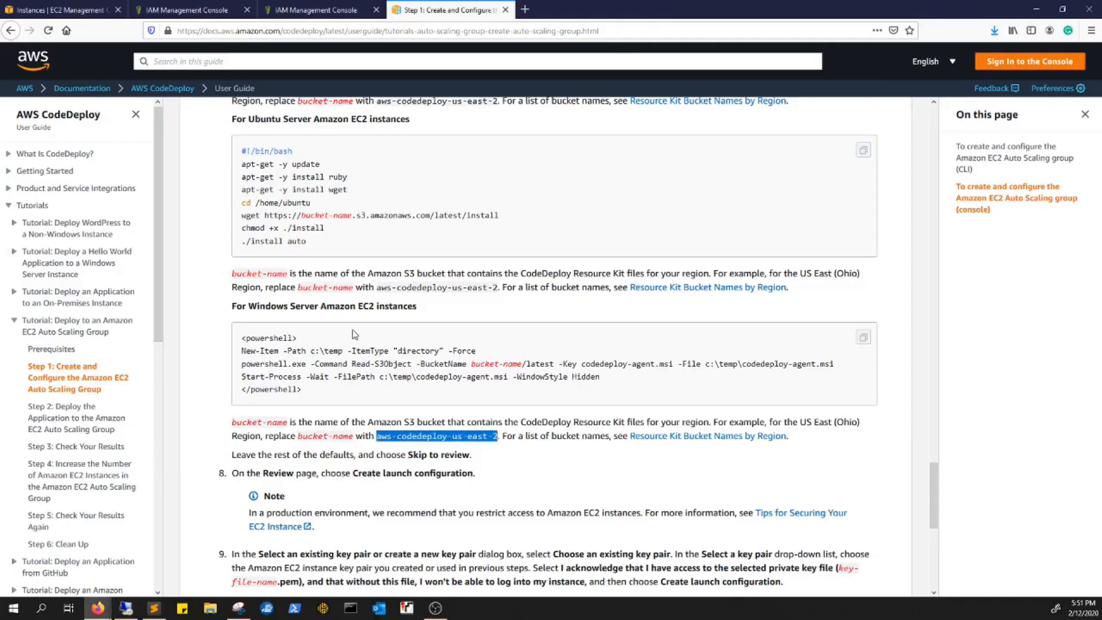
scroll(356, 344, "down", 8)
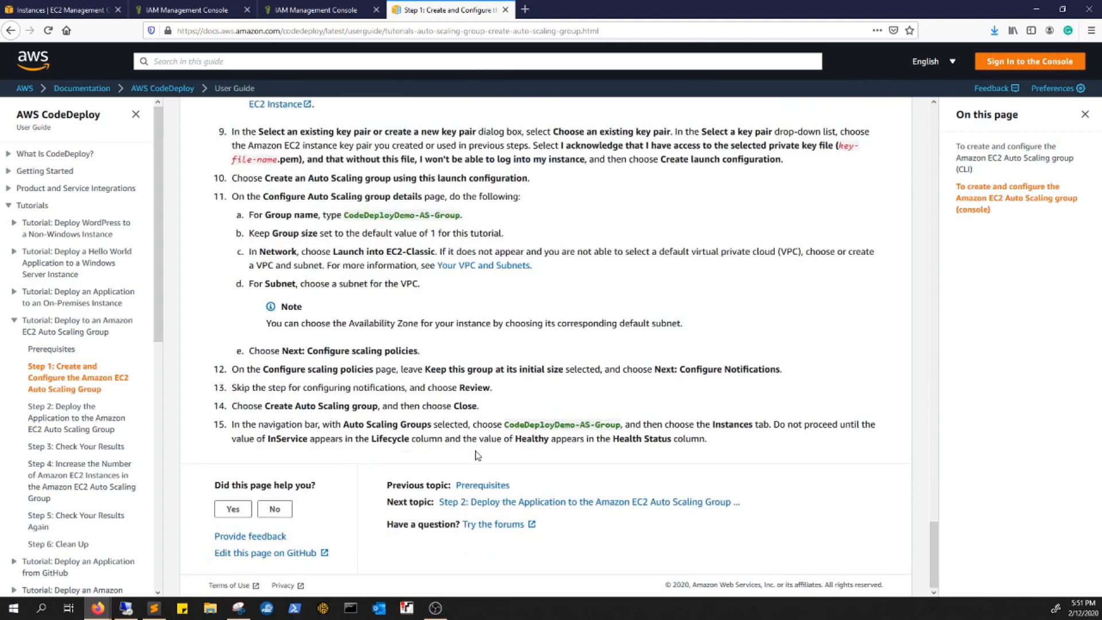
left_click(497, 502)
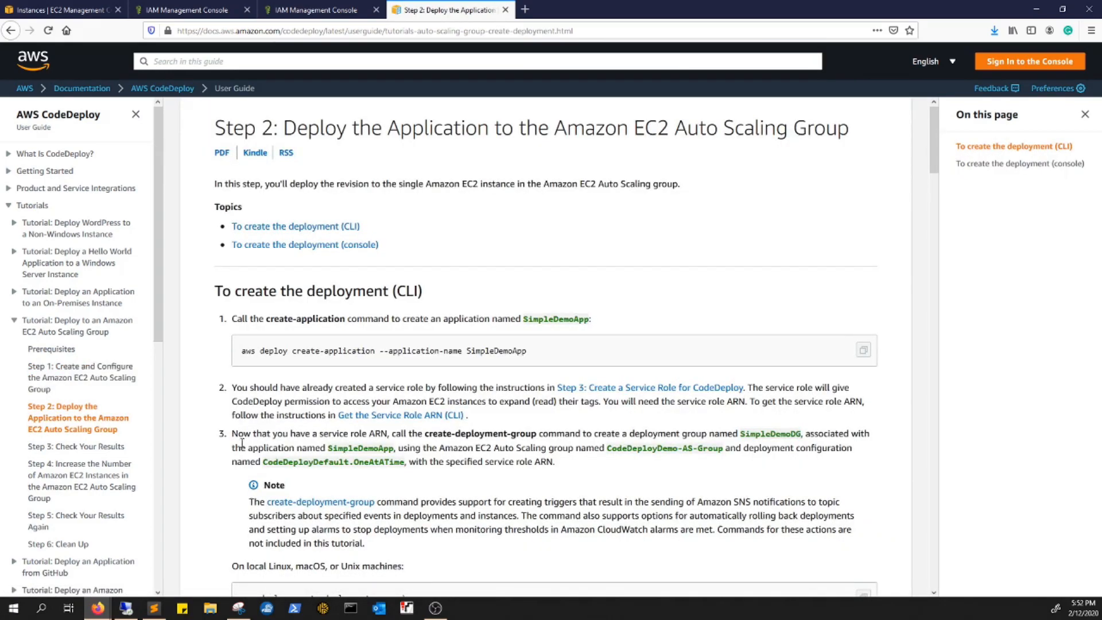
scroll(287, 385, "down", 8)
scroll(302, 390, "down", 15)
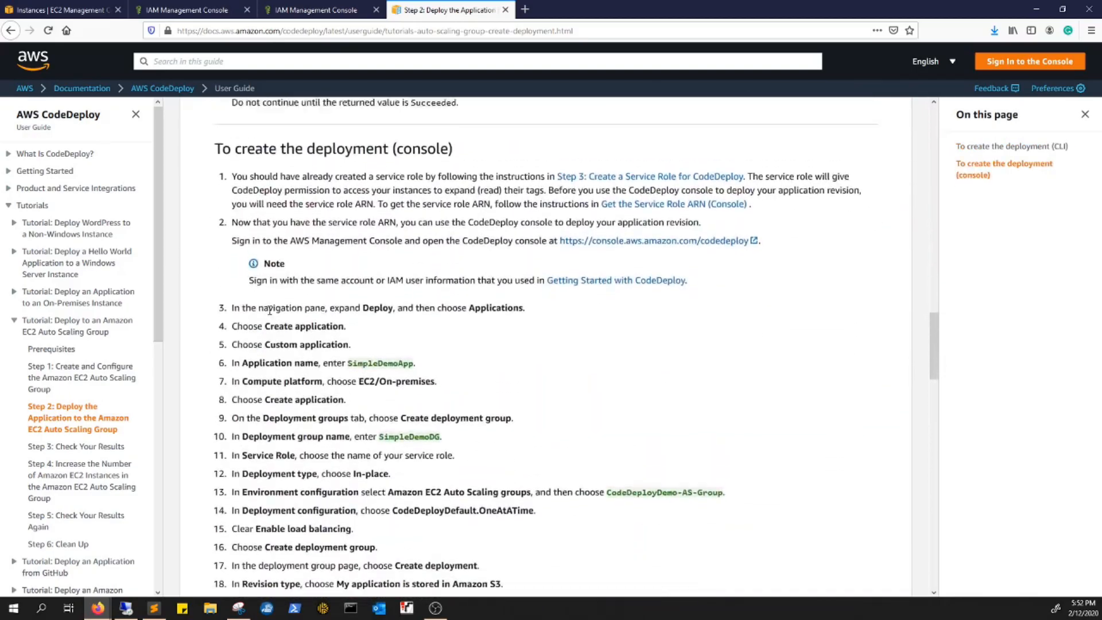
scroll(276, 312, "up", 1)
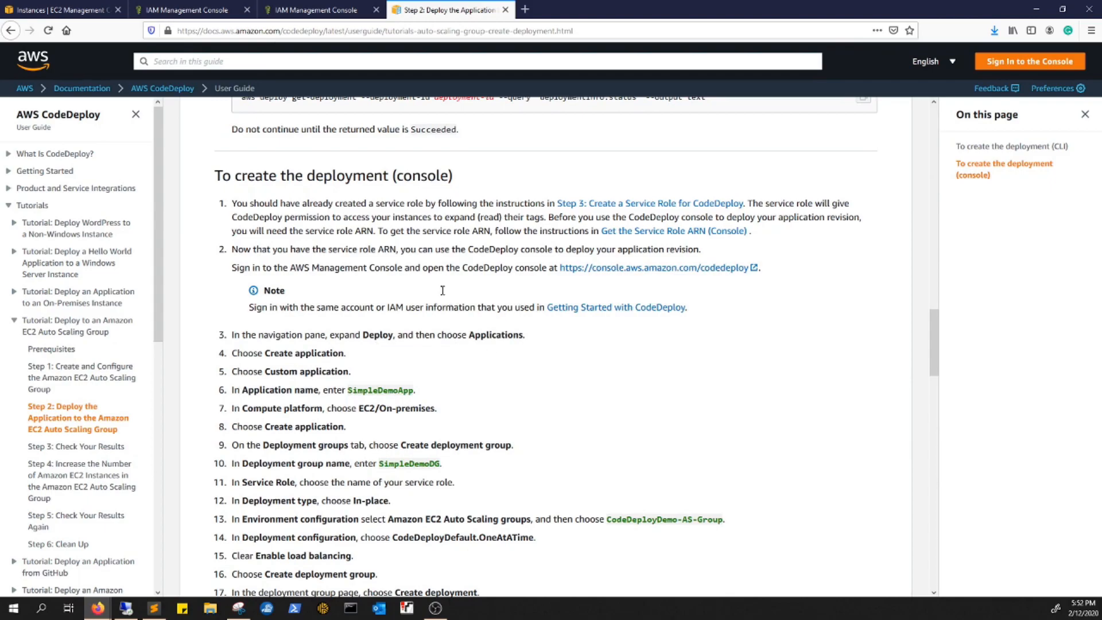
Go from the EC2 console to the AWS Management Console home and open the CodeDeploy Applications list
left_click(60, 9)
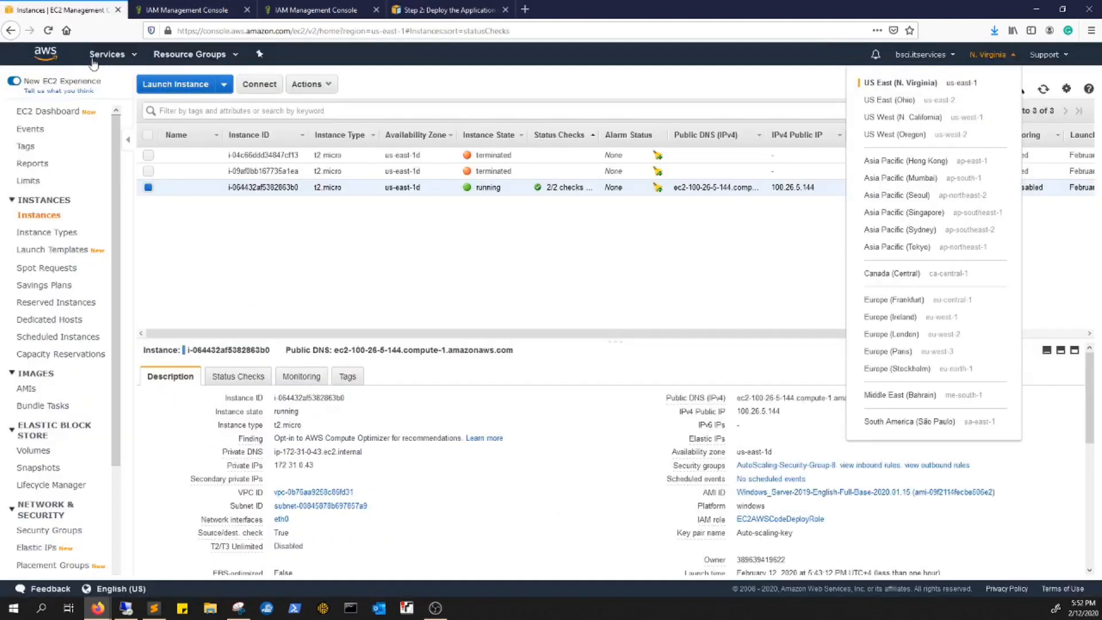
left_click(40, 58)
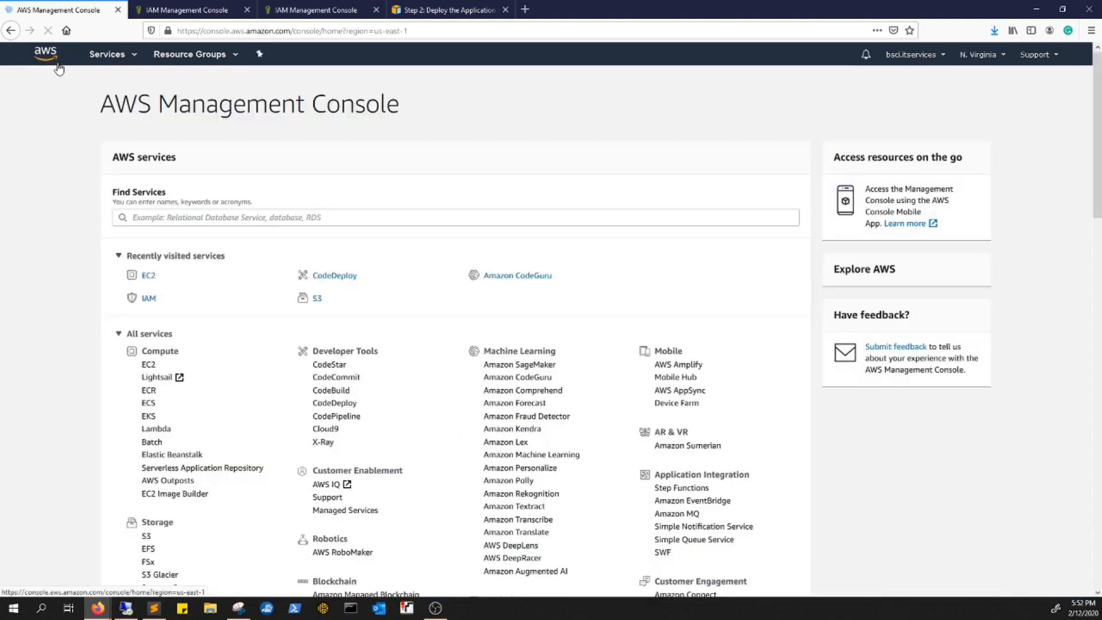
left_click(324, 278)
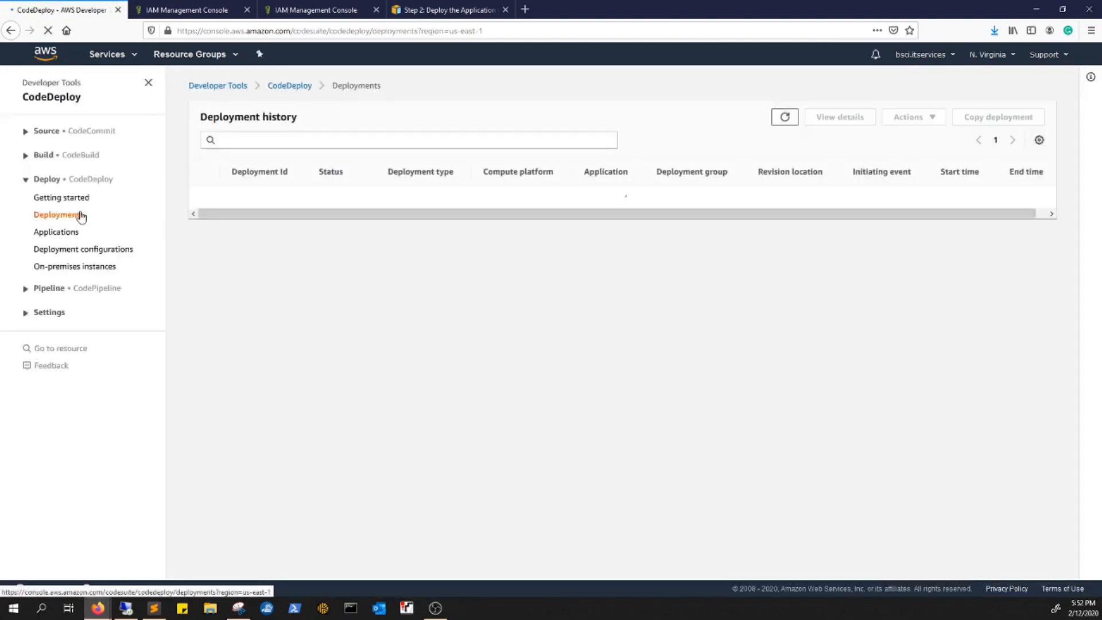
left_click(61, 233)
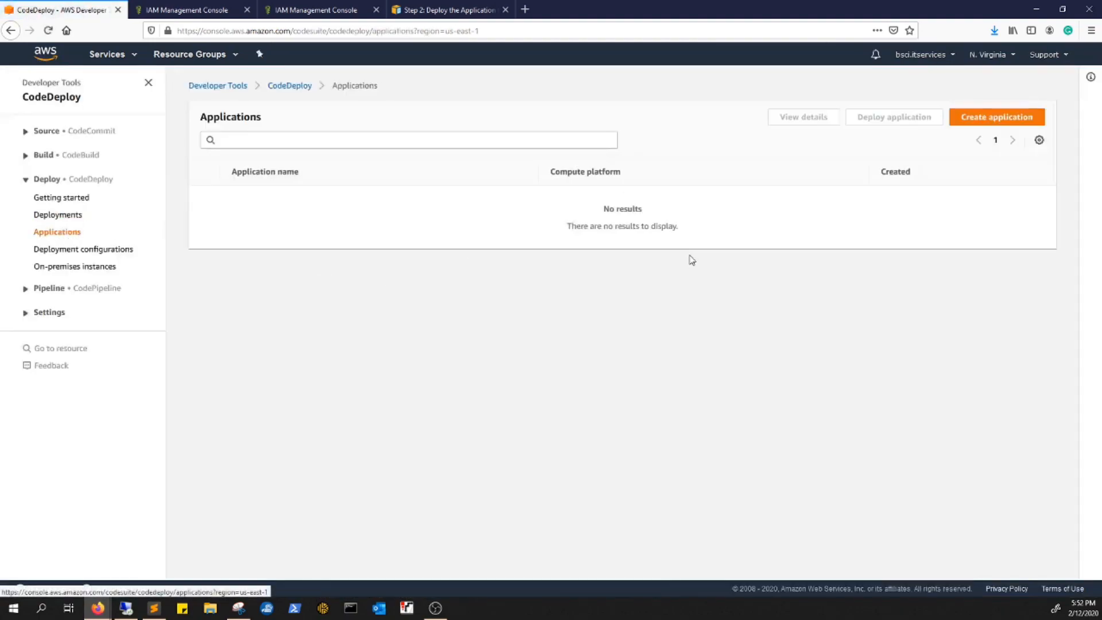
Create a CodeDeploy application named Demo-autoscaling-App with EC2/On-premises as its compute platform
left_click(993, 117)
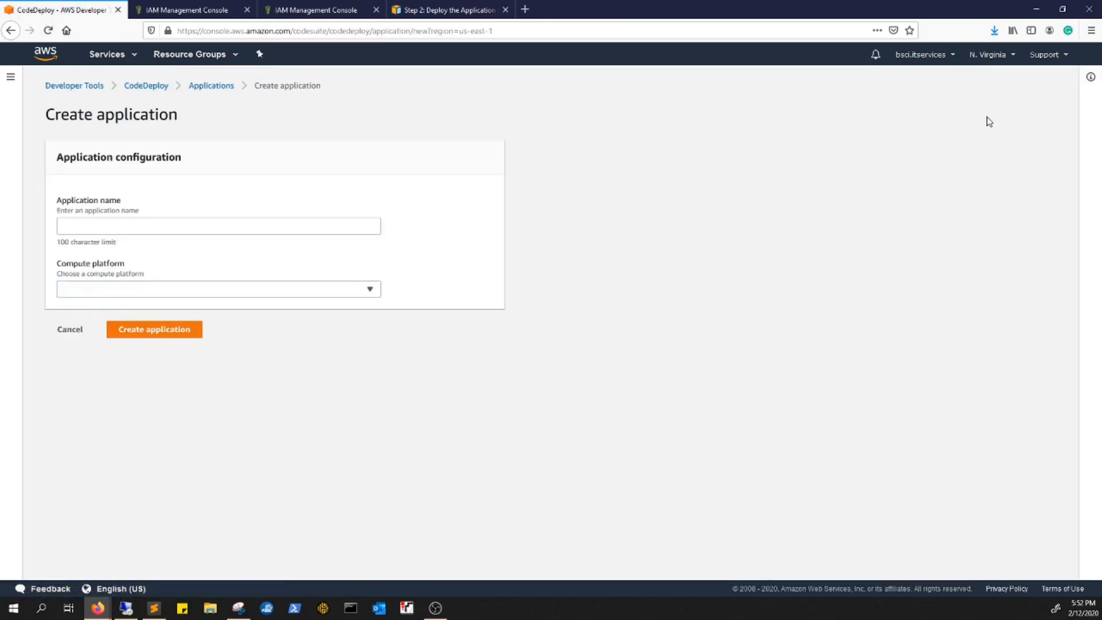
left_click(273, 227)
type("Demo")
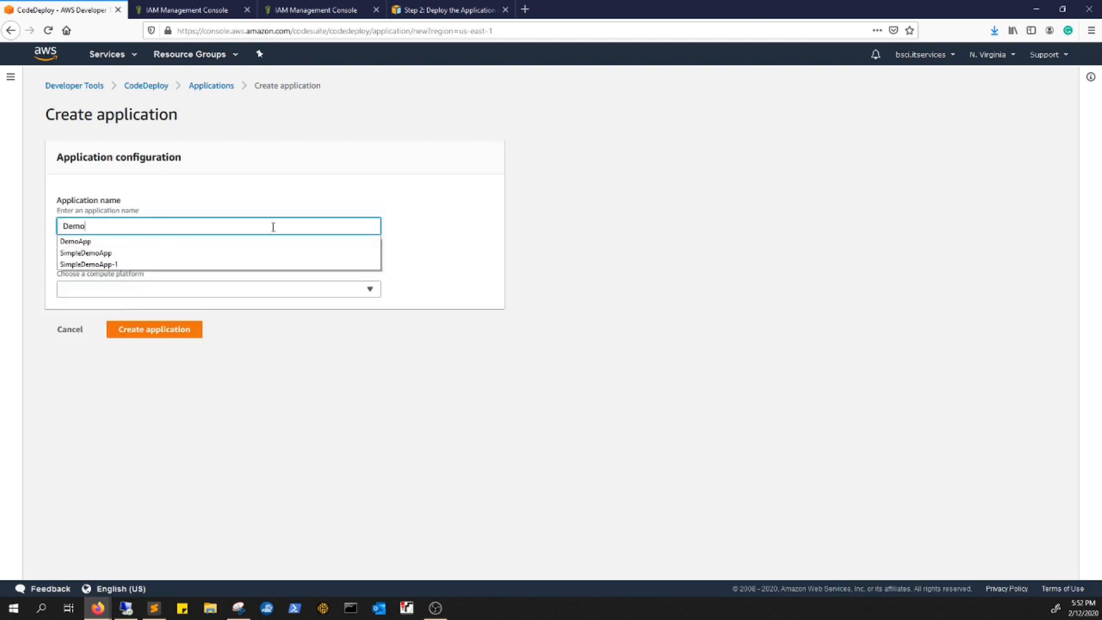
type("-")
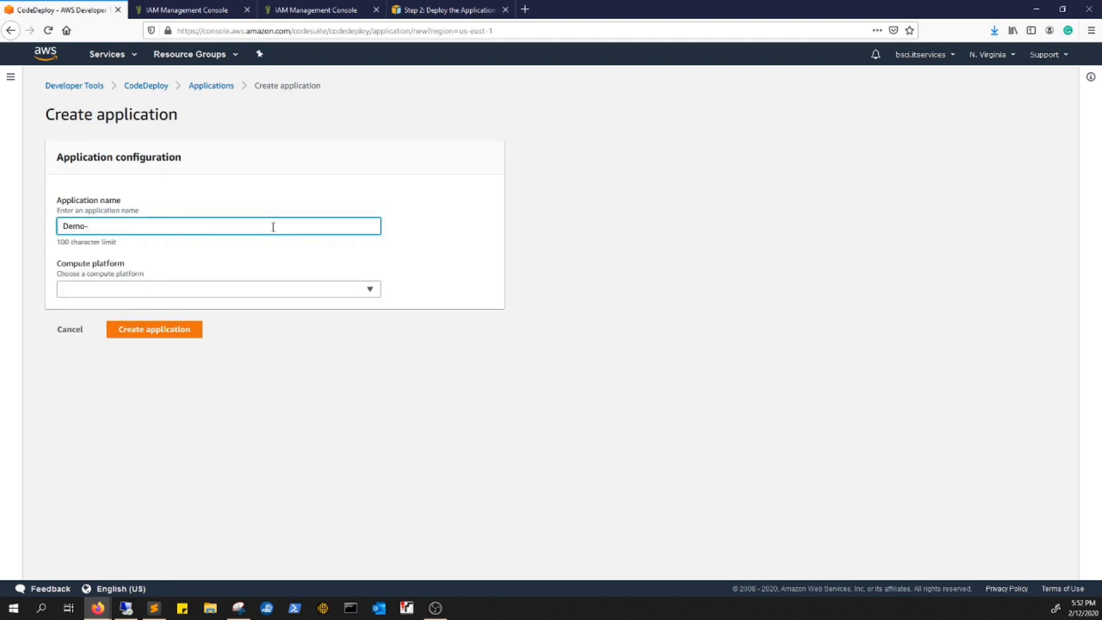
key("BackSpace")
key("BackSpace")
key("BackSpace")
type("autoscaling-App")
left_click(250, 291)
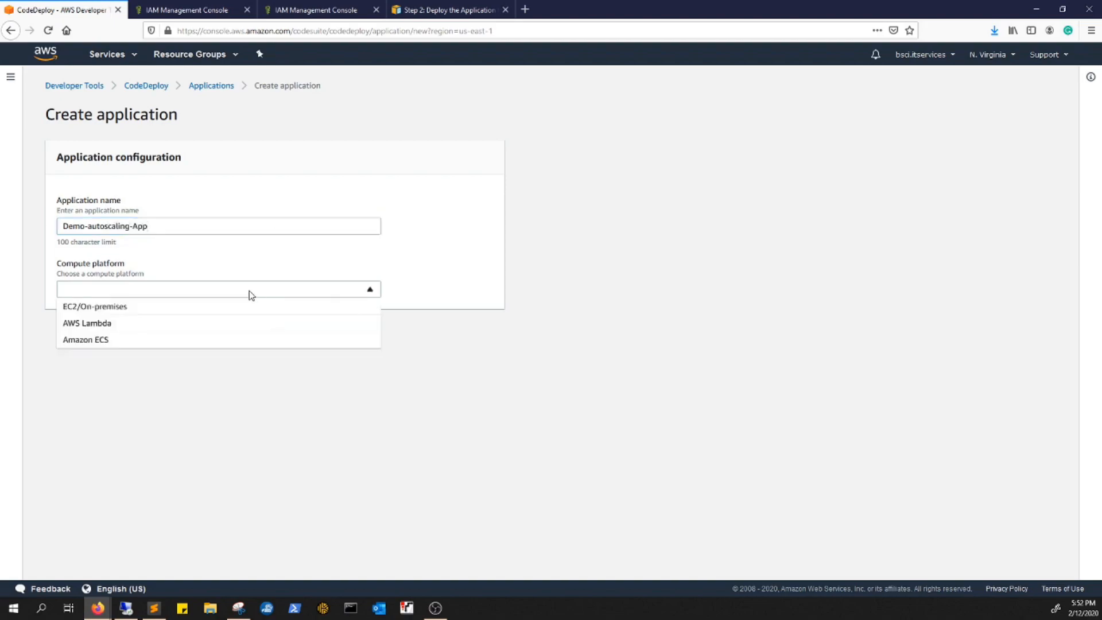
left_click(125, 310)
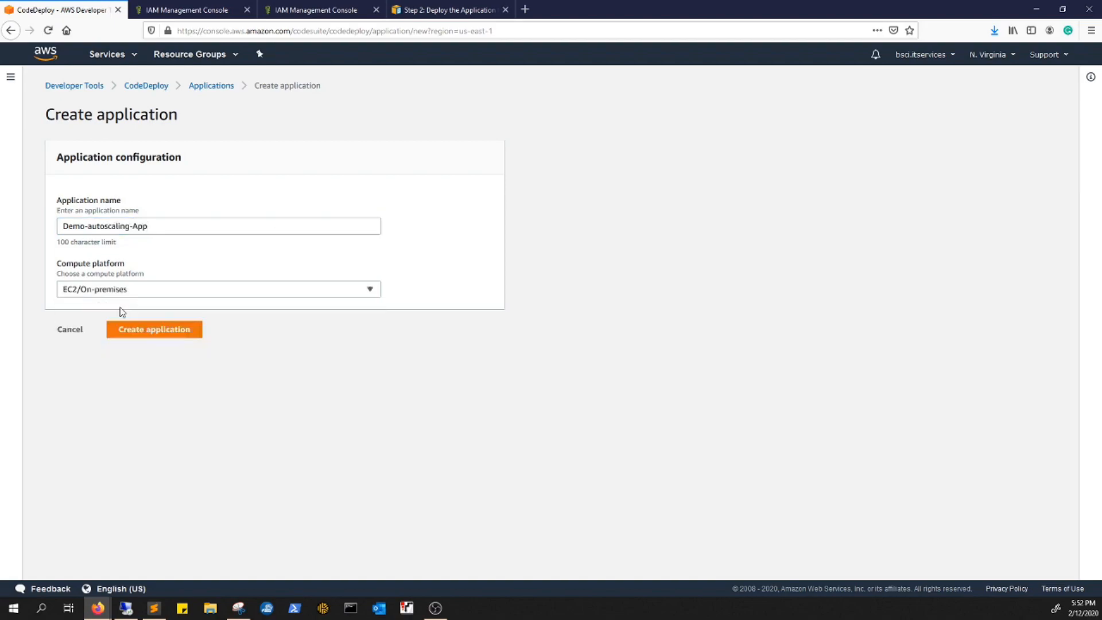
left_click(153, 332)
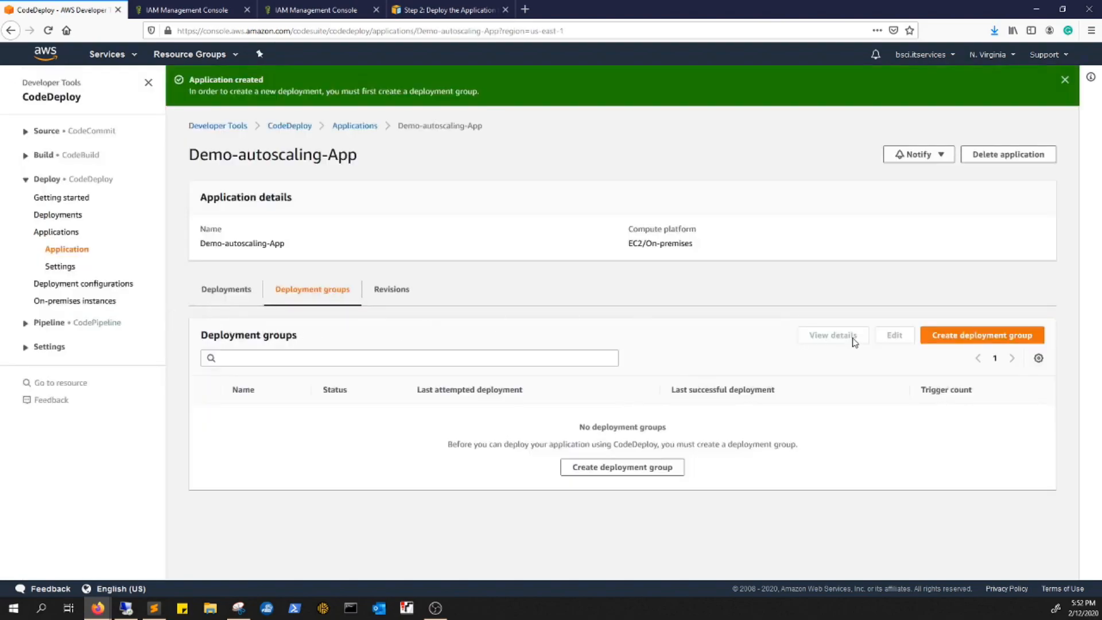
Start a deployment group for Demo-autoscaling-App, naming it Demo-autoscaling-deployGro and assigning the AWSCodeDeployRole service role
left_click(958, 345)
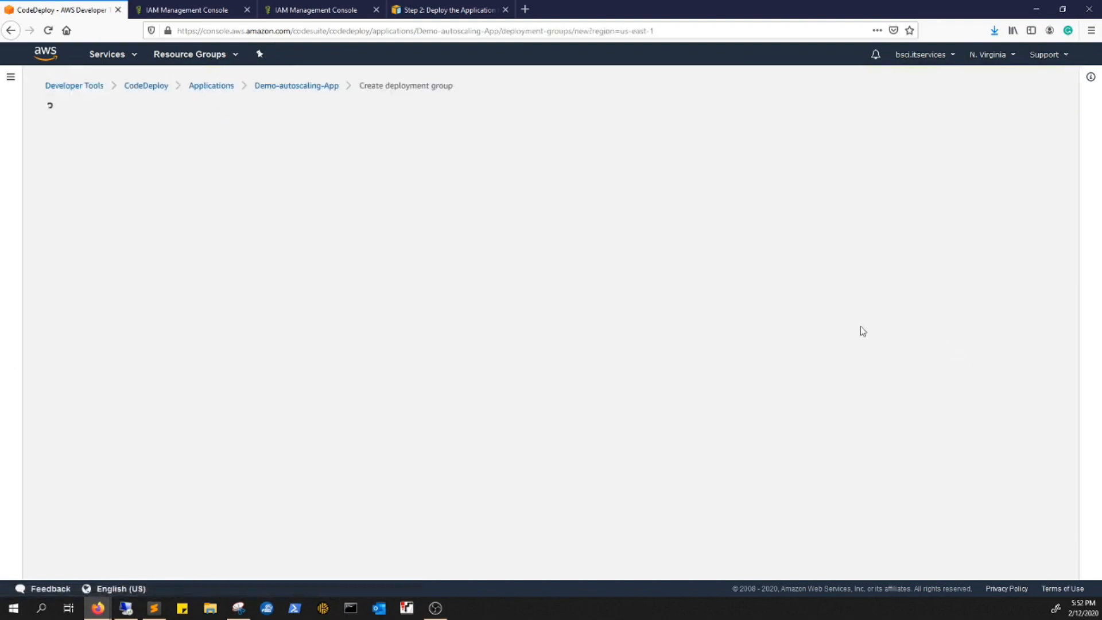
left_click(203, 323)
type("Demo-aut")
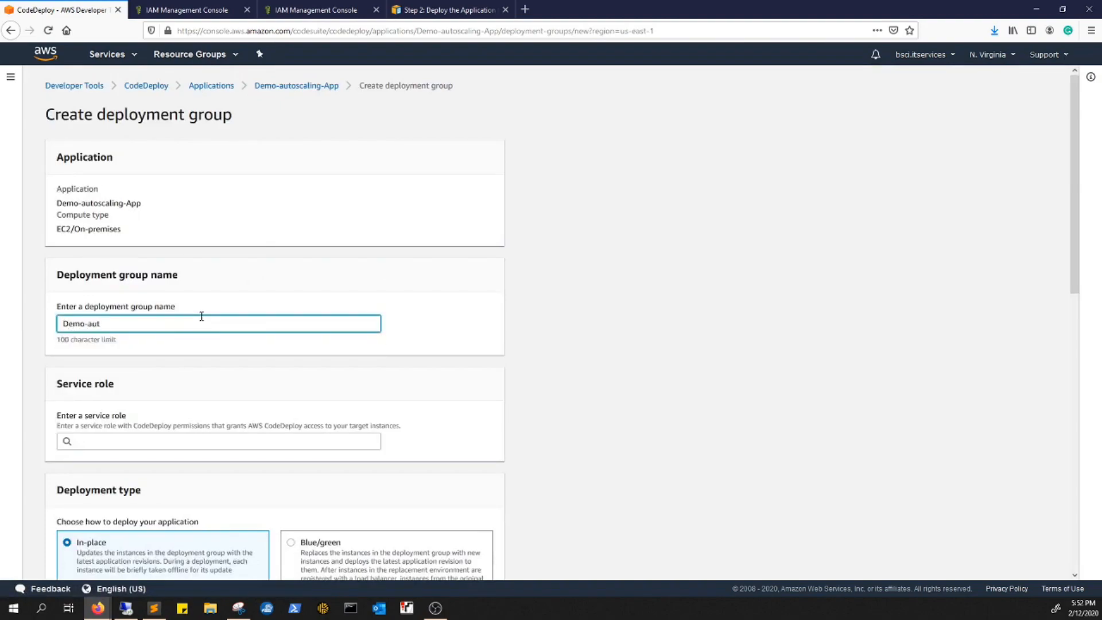
type("oscaling-deployGro")
left_click(107, 442)
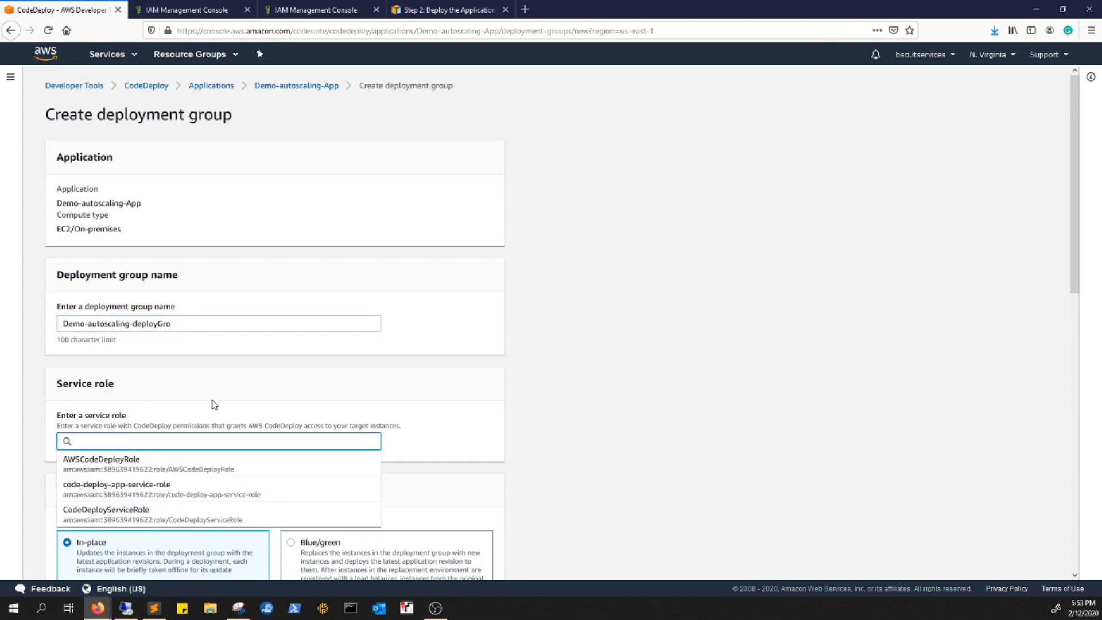
left_click(116, 463)
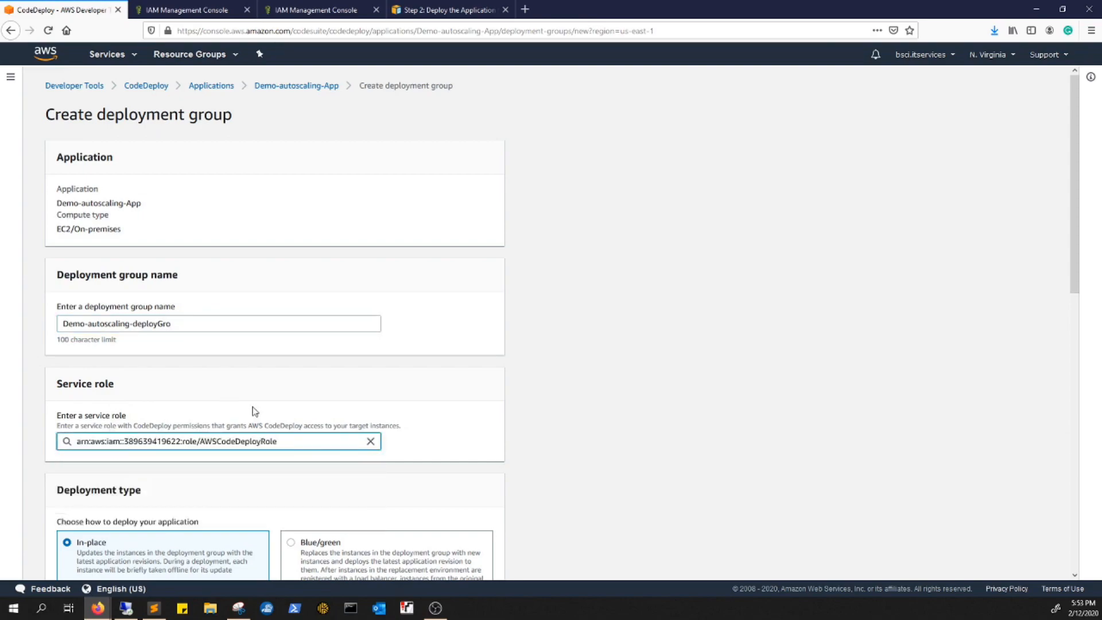
Enable Amazon EC2 Auto Scaling groups in the environment configuration and select Demo-Autoscaling-Group as the deployment target
scroll(222, 459, "down", 2)
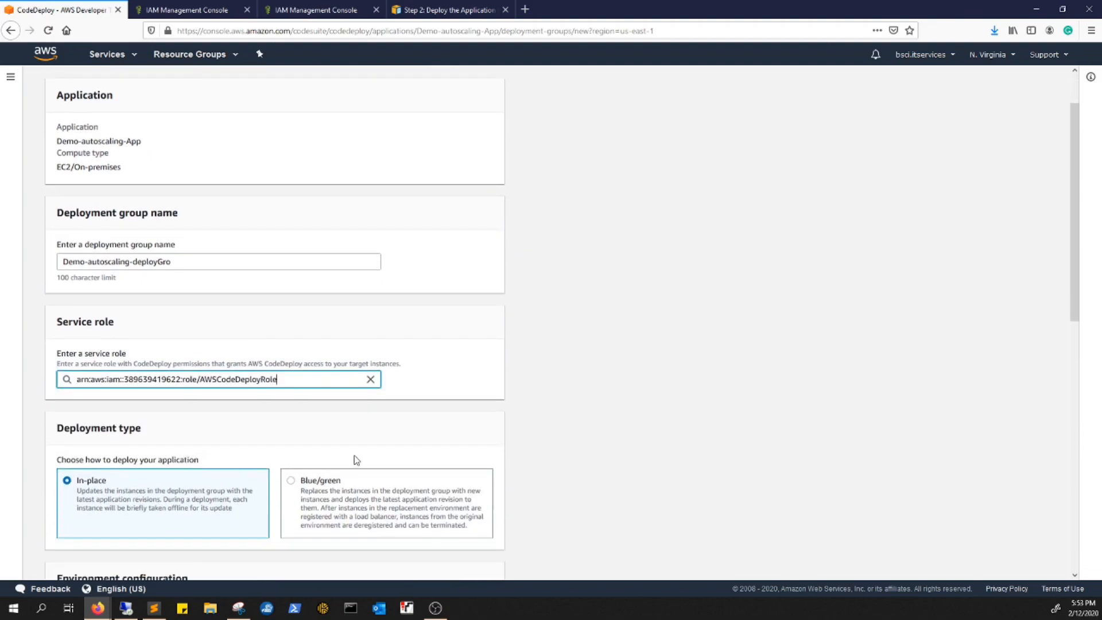
scroll(356, 459, "down", 2)
scroll(135, 379, "down", 1)
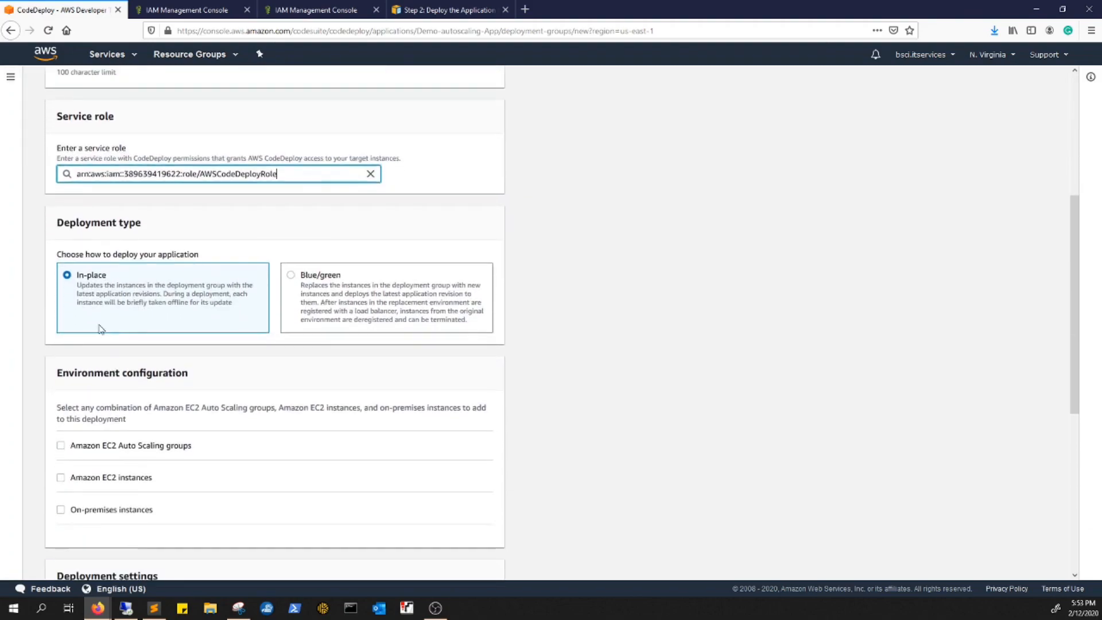
scroll(101, 328, "down", 1)
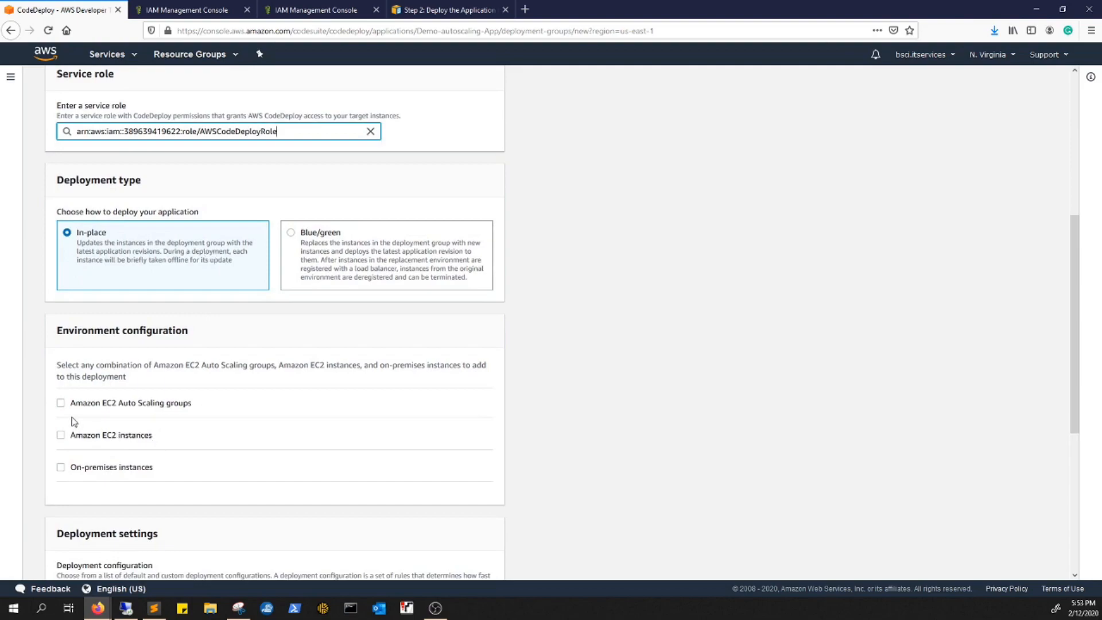
left_click(61, 404)
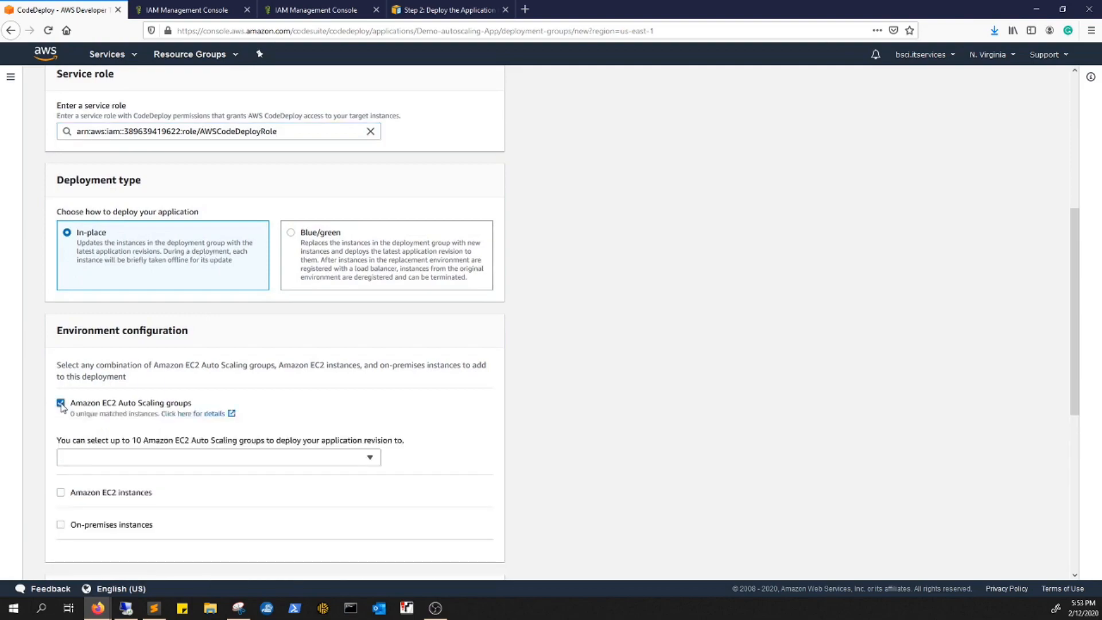
left_click(129, 458)
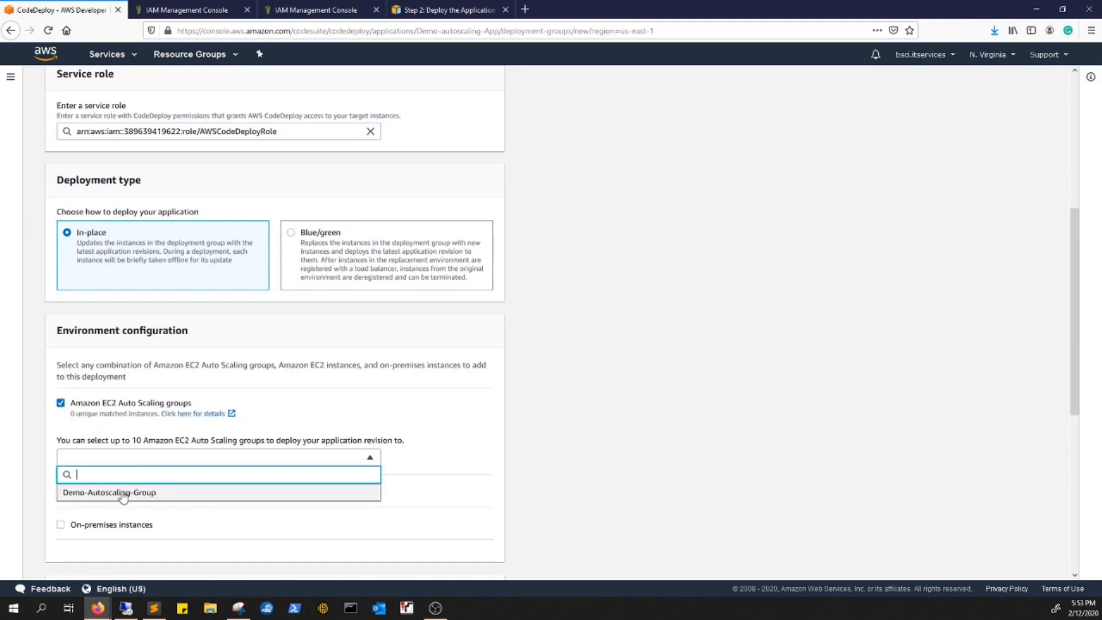
left_click(123, 493)
scroll(123, 494, "down", 2)
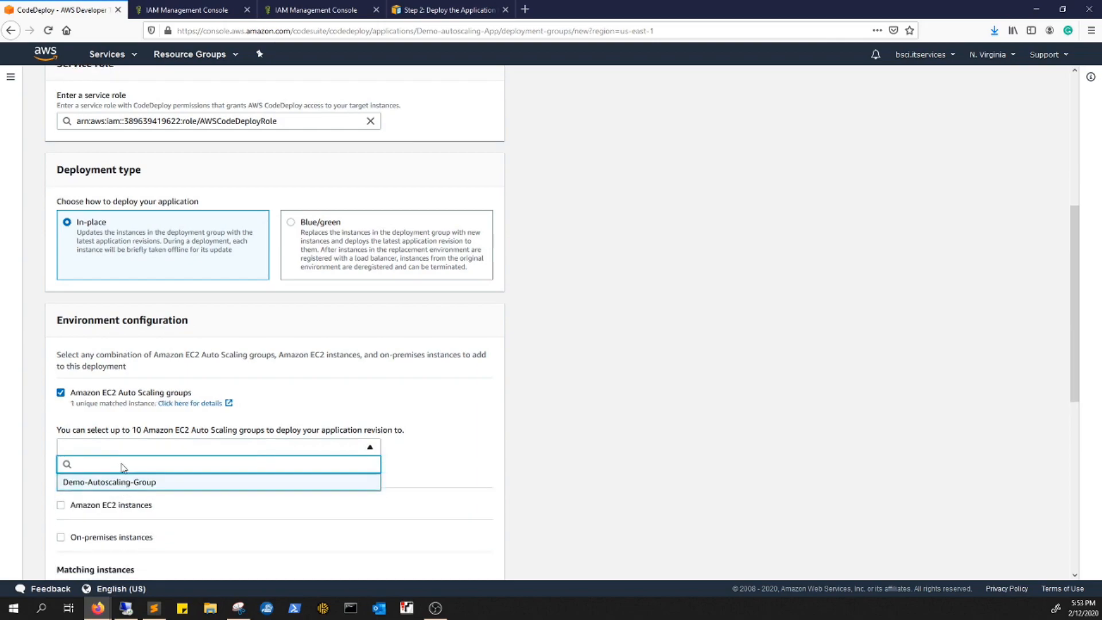
left_click(151, 370)
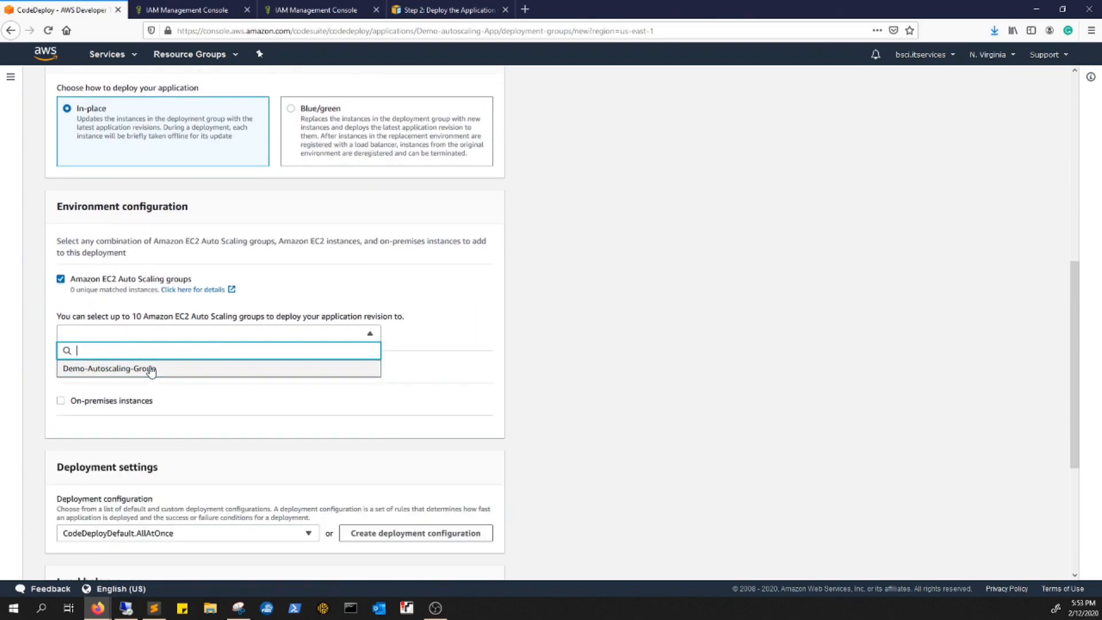
left_click(151, 370)
left_click(438, 349)
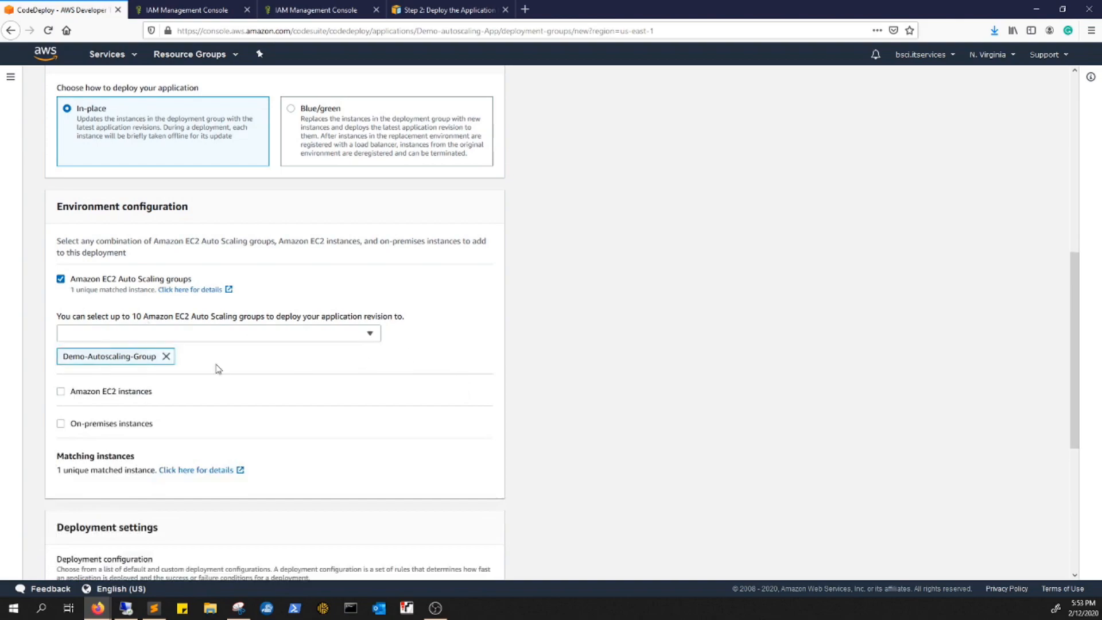
Set the deployment configuration to CodeDeployDefault.OneAtATime and disable load balancing for the deployment group
scroll(237, 429, "down", 4)
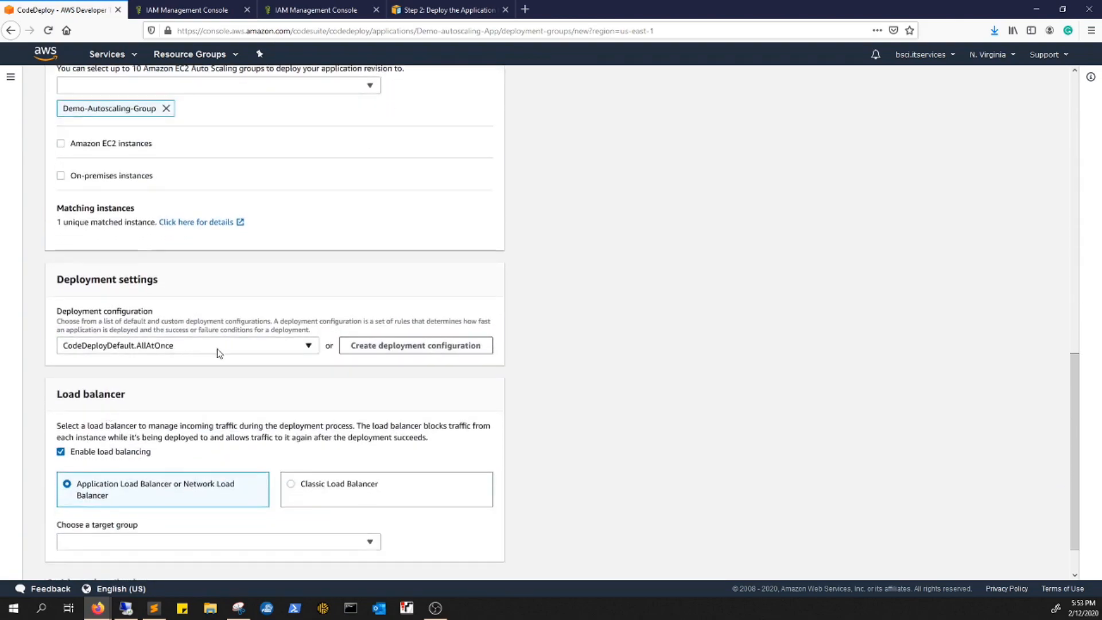
left_click(217, 351)
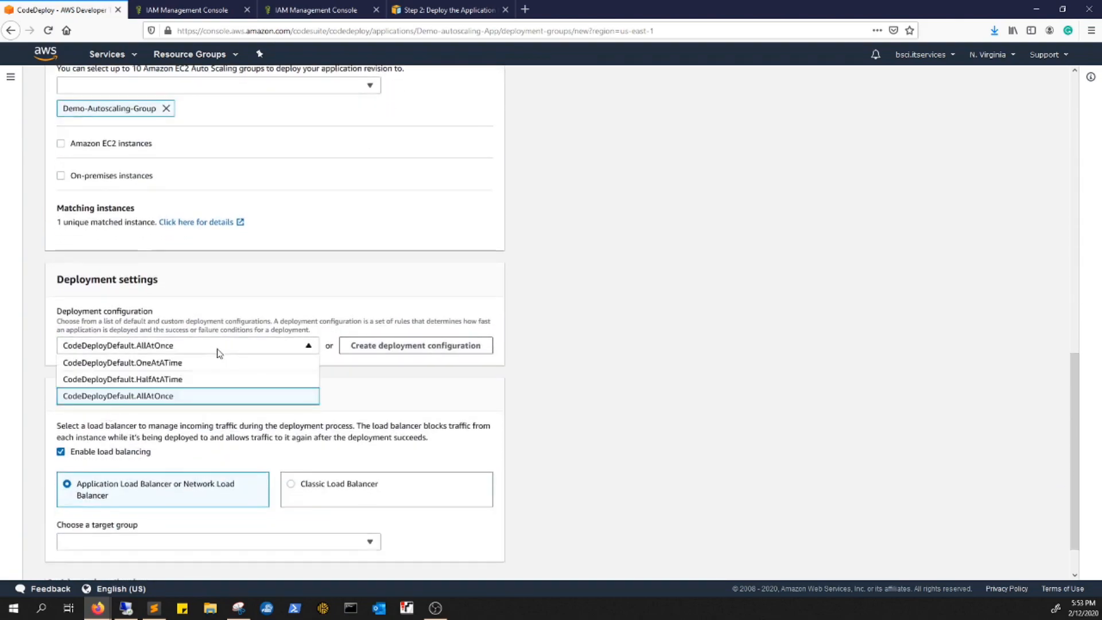
left_click(149, 365)
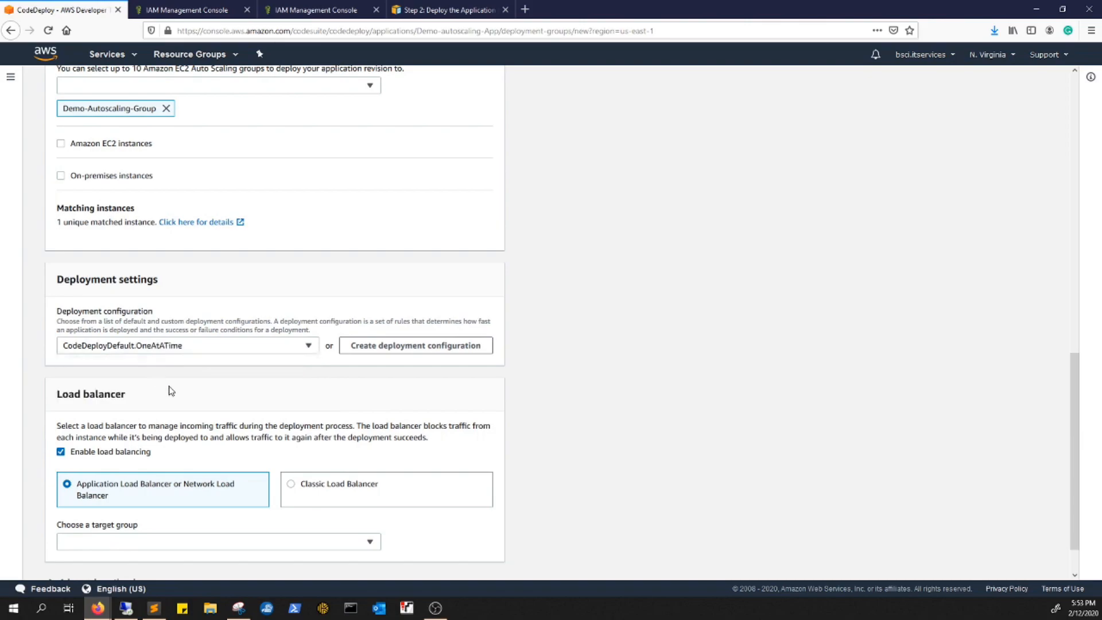
scroll(73, 427, "down", 1)
left_click(61, 402)
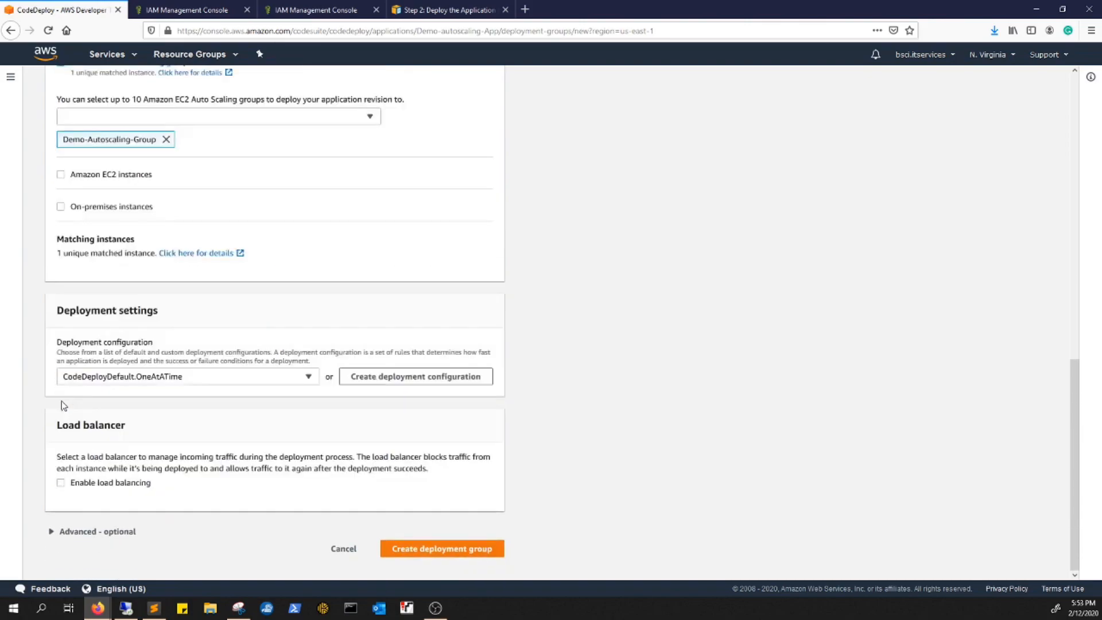
Create the Demo-autoscaling-deployGro deployment group and start a new deployment for it with the revision stored in Amazon S3
left_click(447, 548)
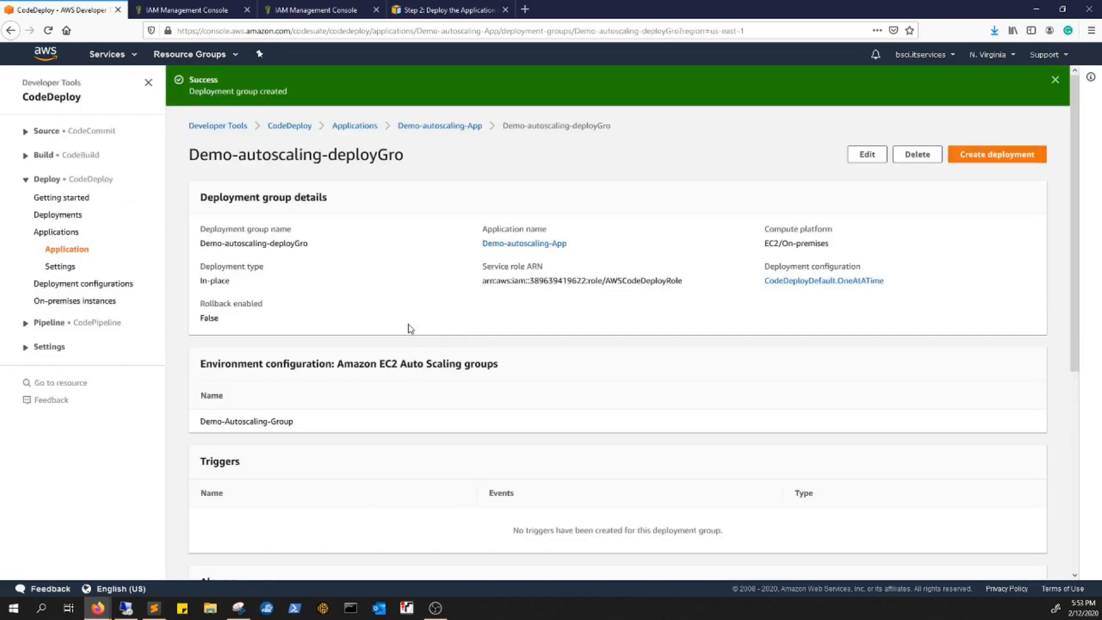
scroll(497, 315, "down", 2)
scroll(831, 246, "up", 2)
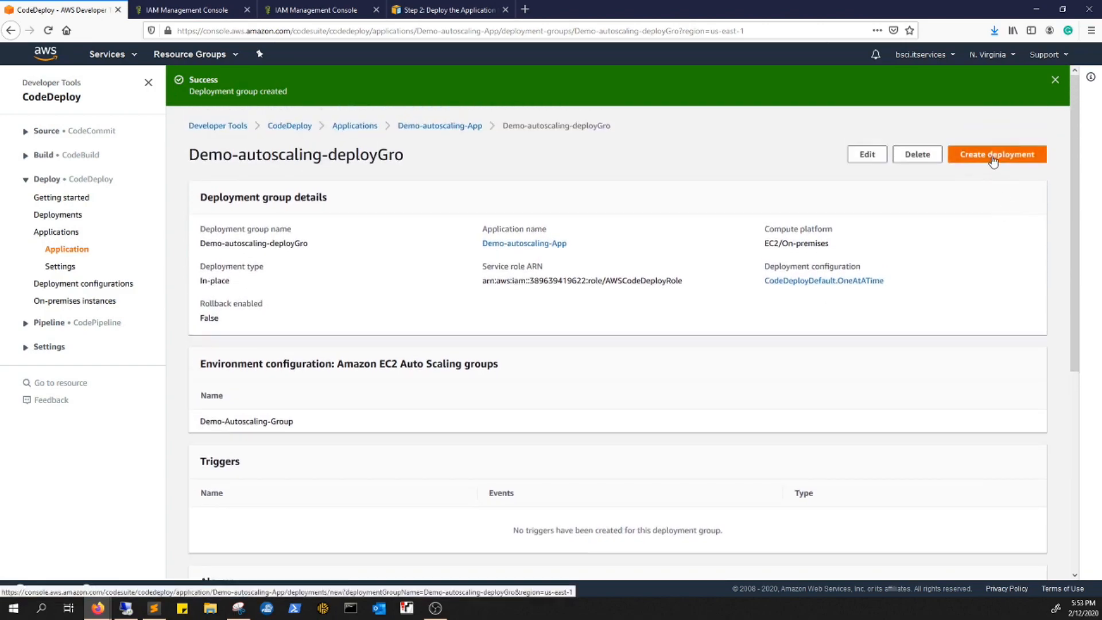
left_click(994, 161)
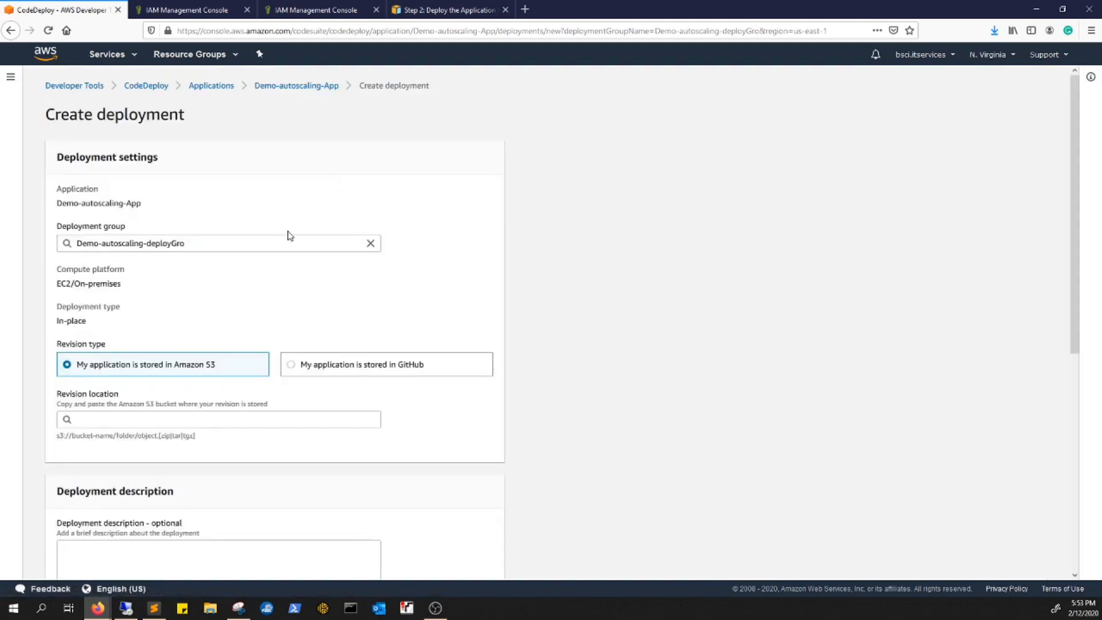
left_click(90, 419)
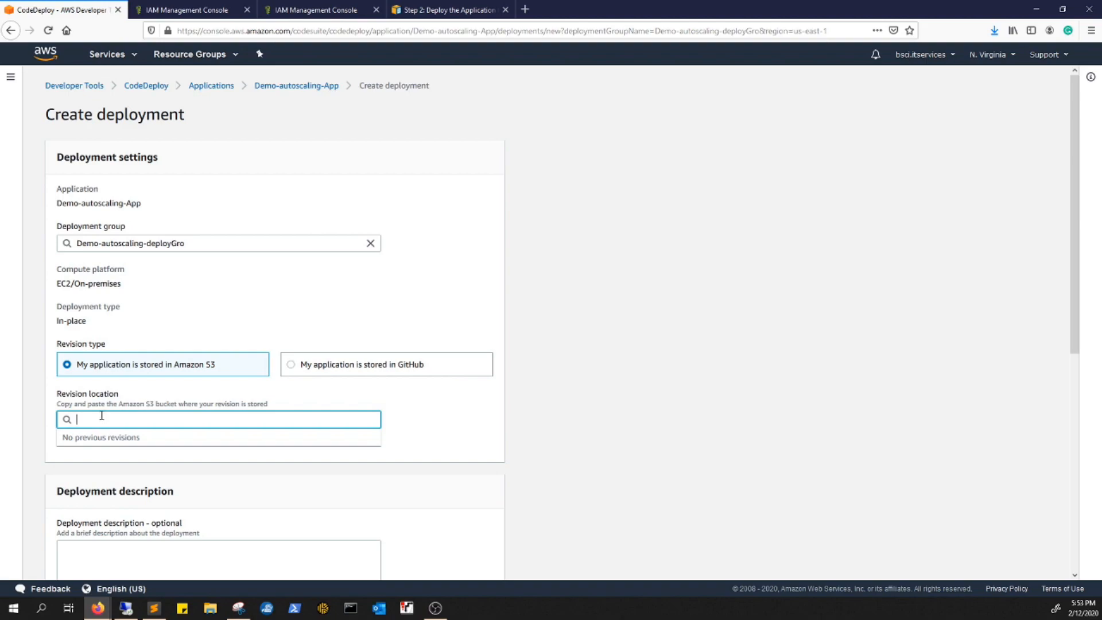
Copy the Windows Server sample application URL for the US East (N. Virginia) Region from the CodeDeploy tutorial
left_click(415, 8)
scroll(411, 360, "down", 15)
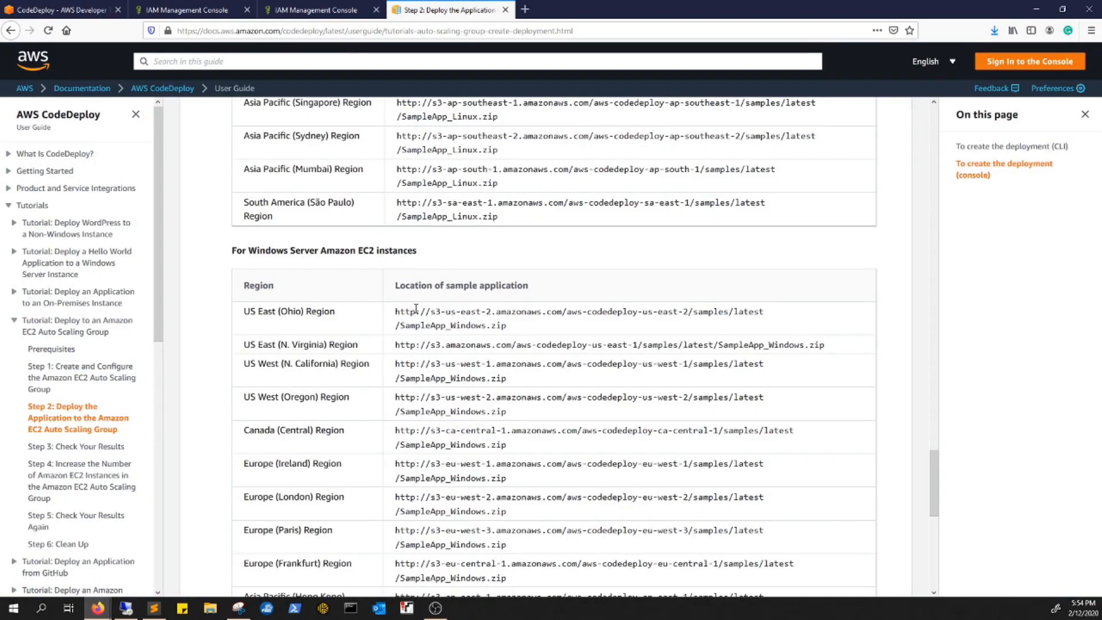
scroll(523, 499, "up", 10)
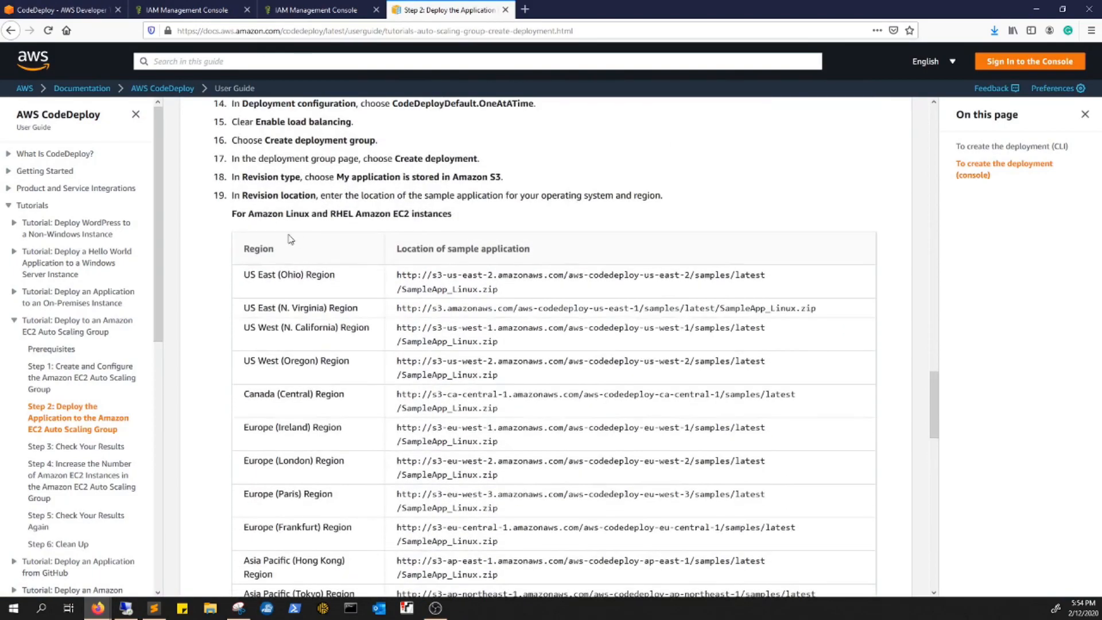
left_click_drag(396, 275, 423, 275)
scroll(452, 285, "down", 11)
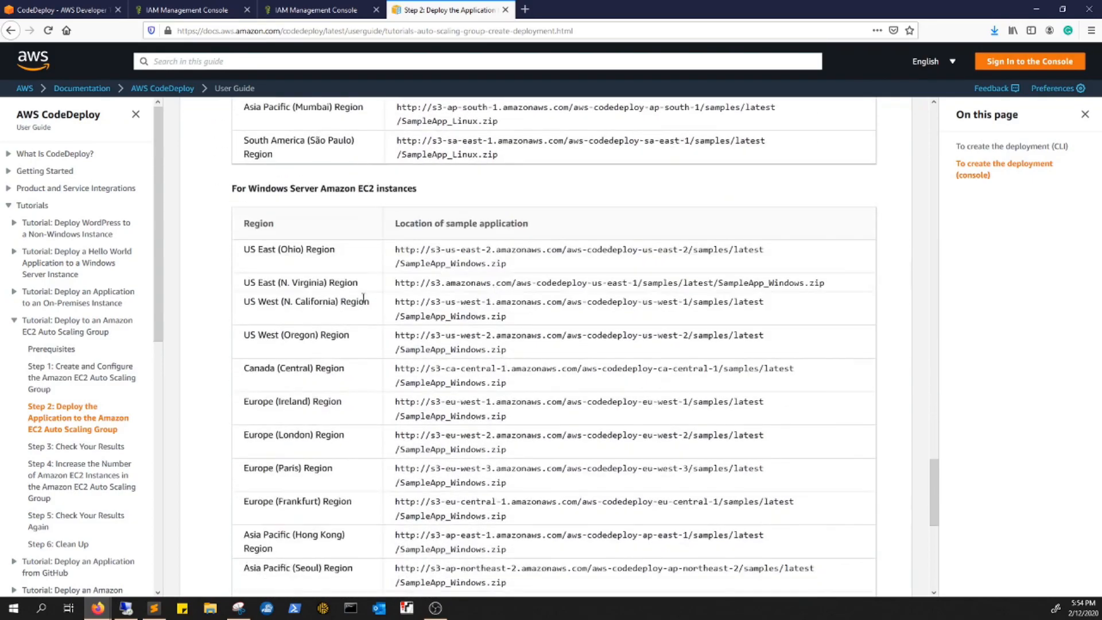
left_click_drag(396, 282, 446, 283)
left_click_drag(252, 283, 290, 283)
left_click_drag(394, 283, 837, 282)
key("ctrl+c")
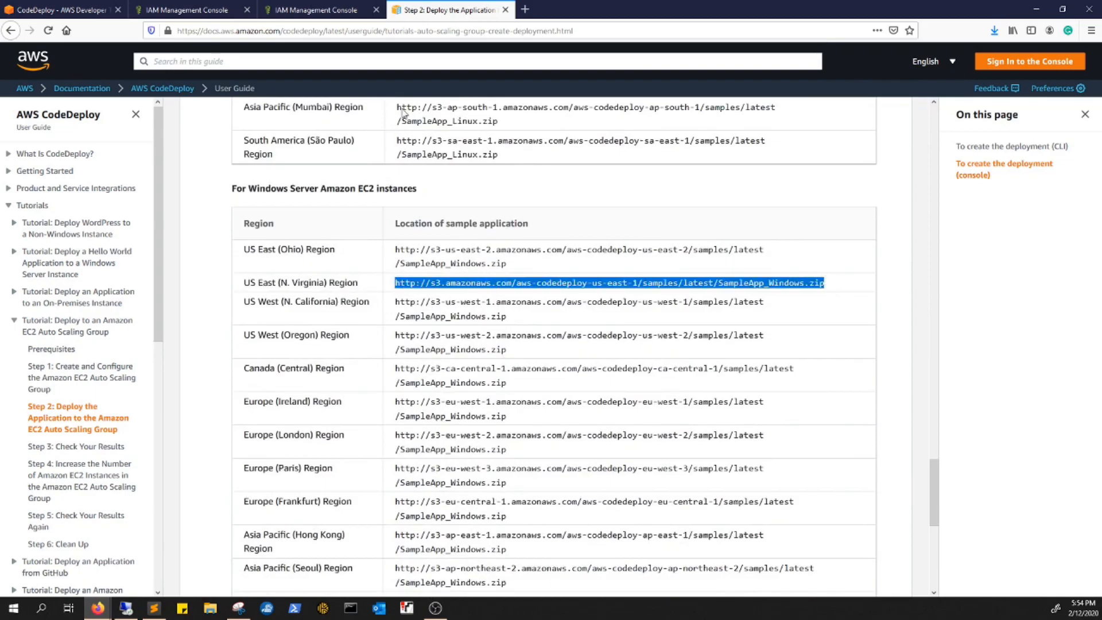
Set the revision location to the copied SampleApp_Windows.zip URL with file type .zip and create the deployment
left_click(22, 5)
key("ctrl+v")
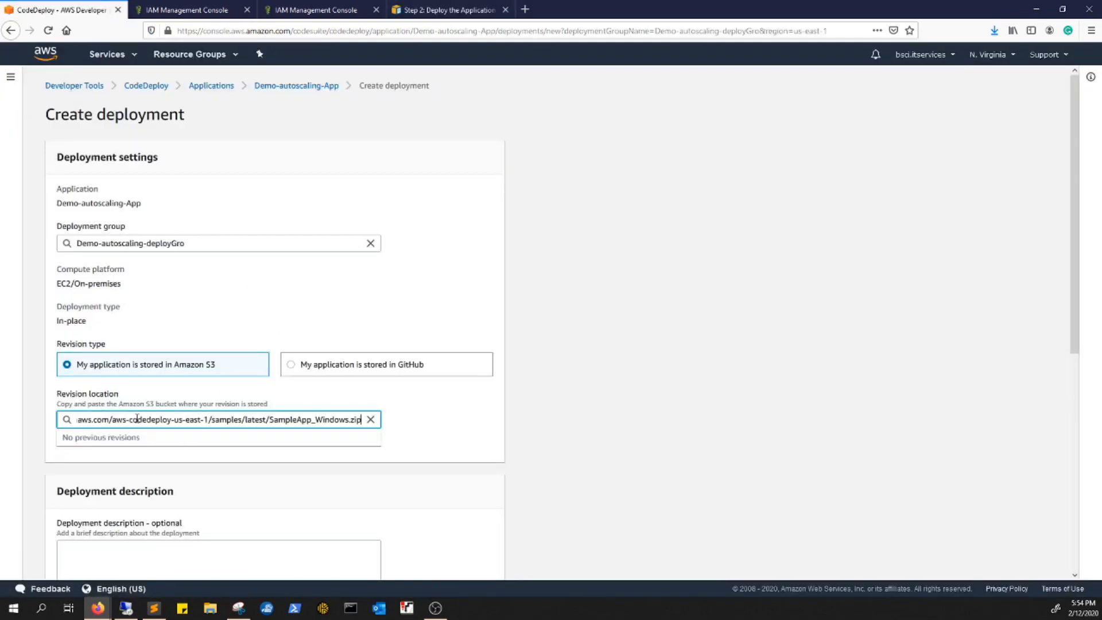
scroll(132, 409, "down", 3)
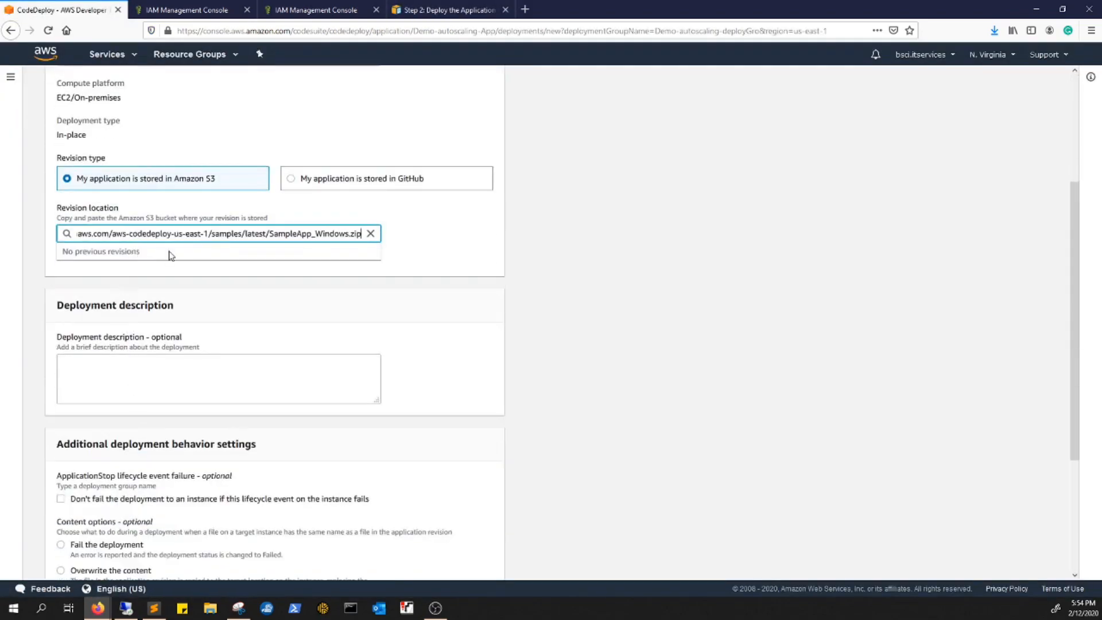
left_click(262, 292)
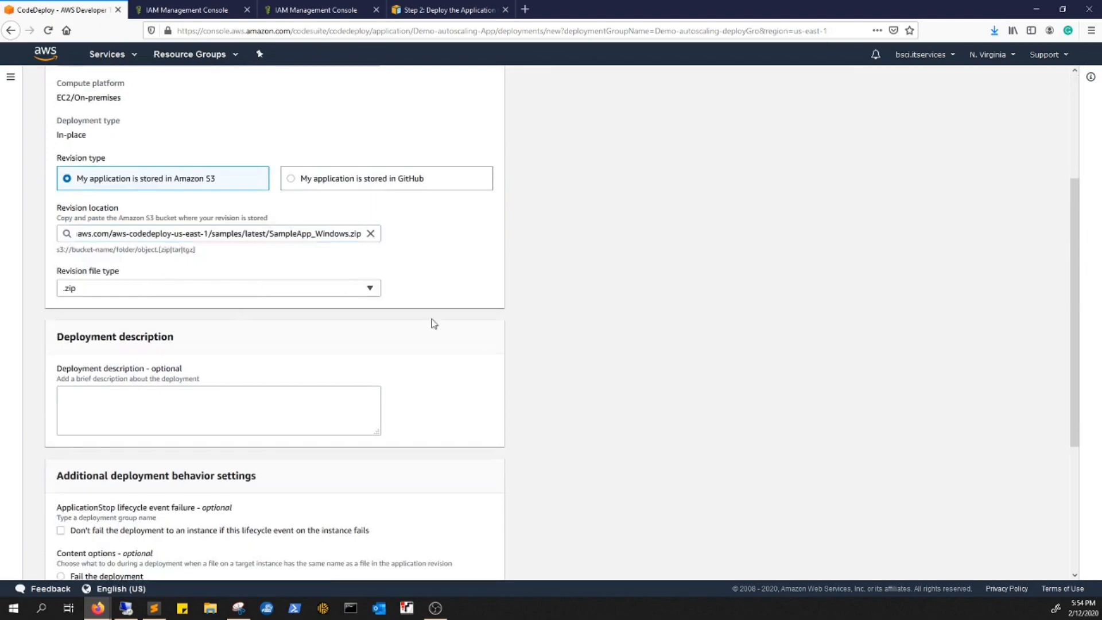
scroll(296, 373, "down", 2)
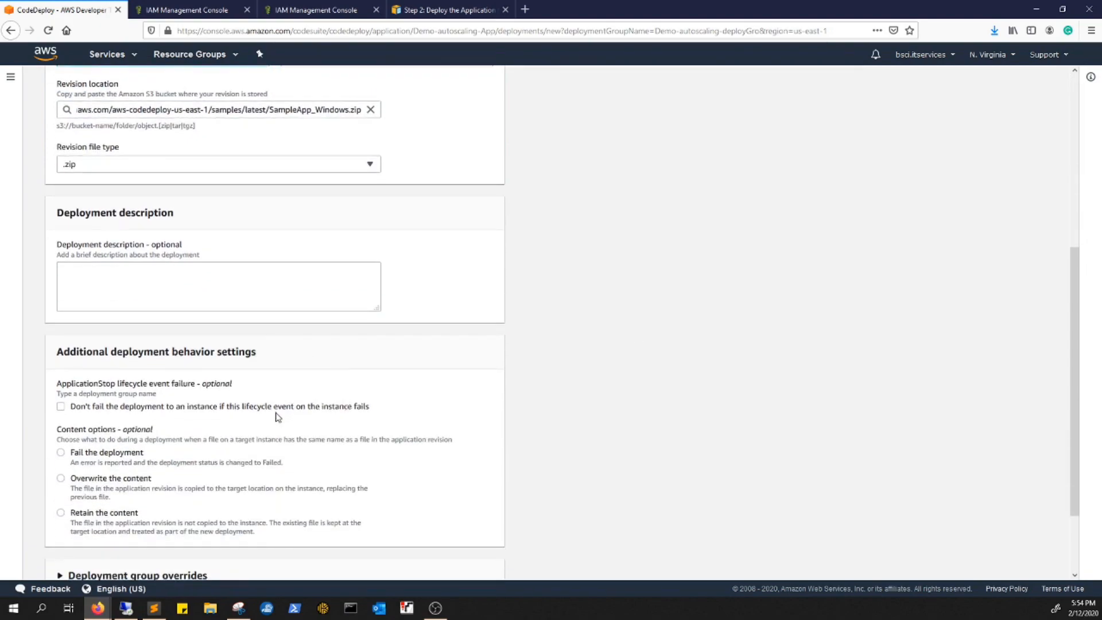
scroll(275, 419, "down", 2)
left_click(449, 561)
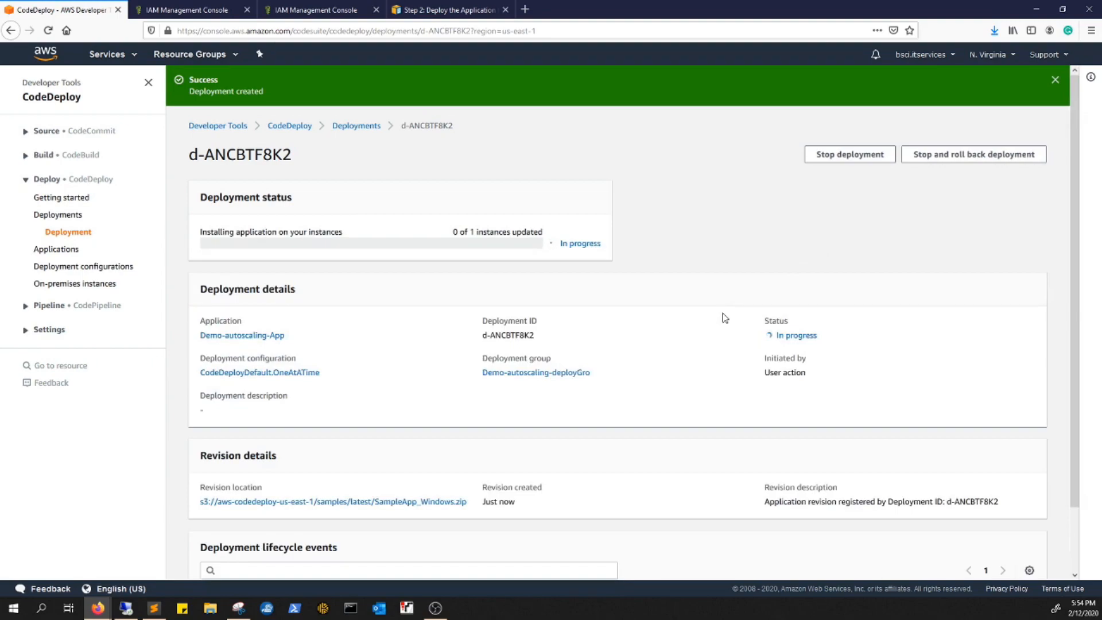
key("alt+s")
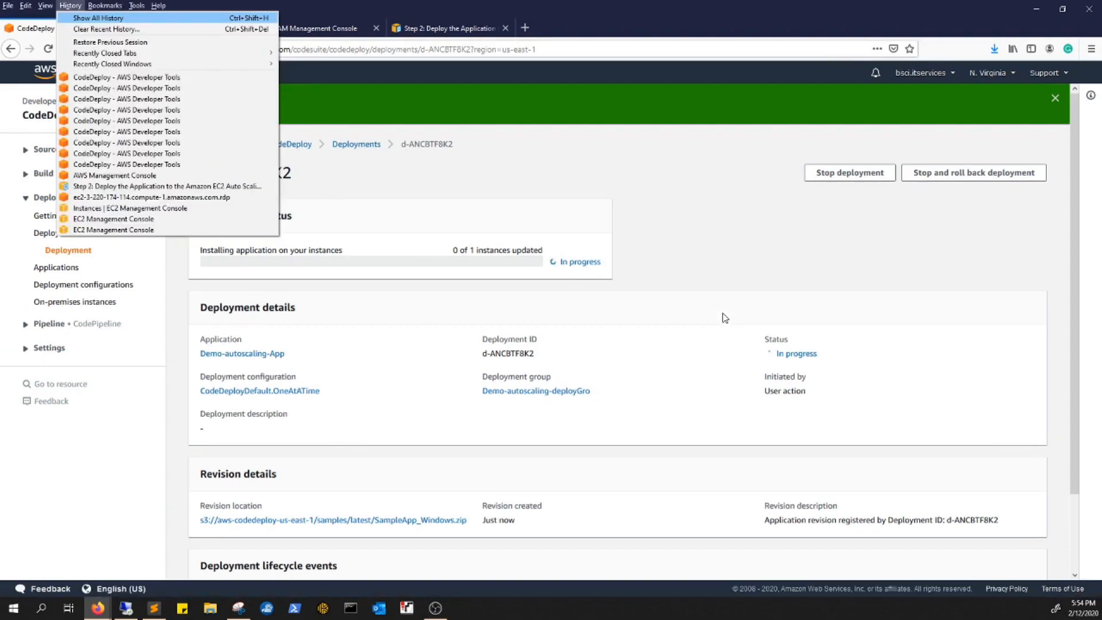
left_click(710, 307)
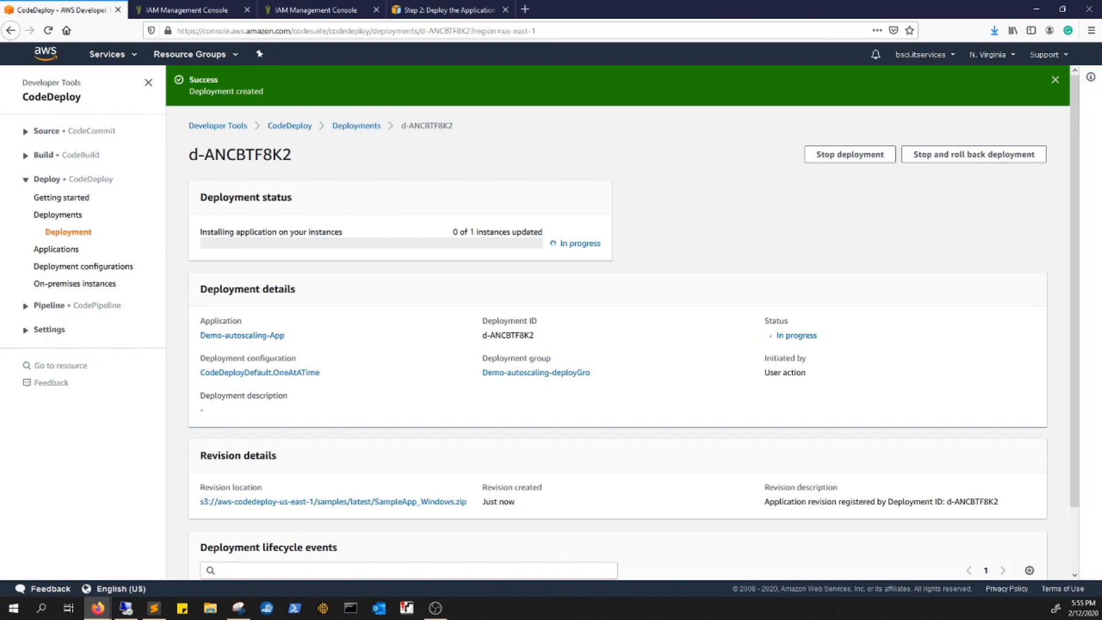
key("alt+Tab")
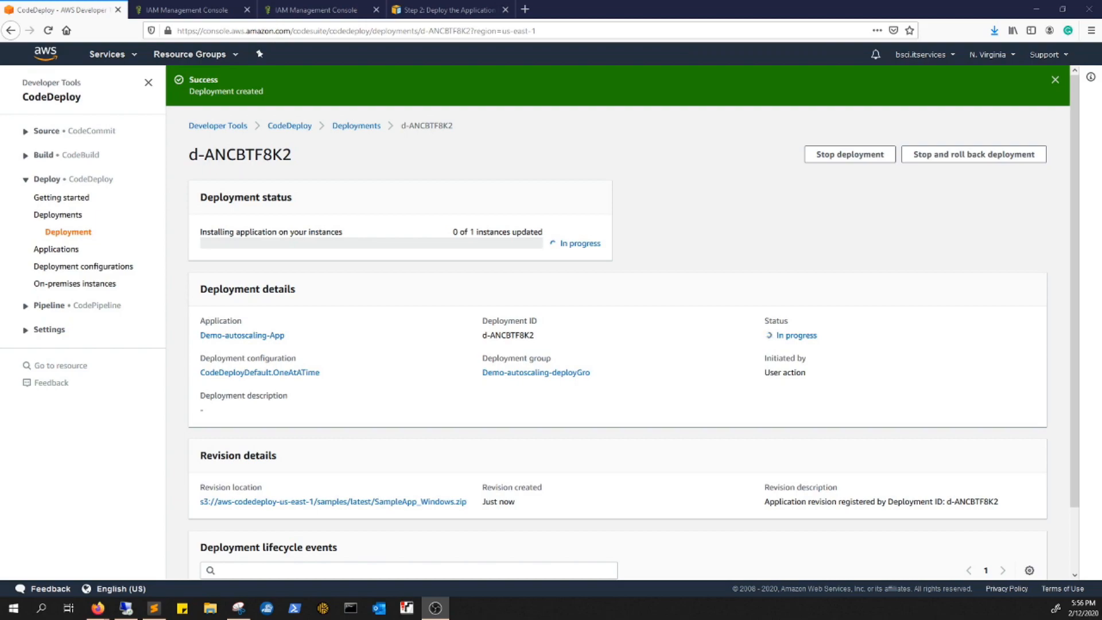
left_click(841, 251)
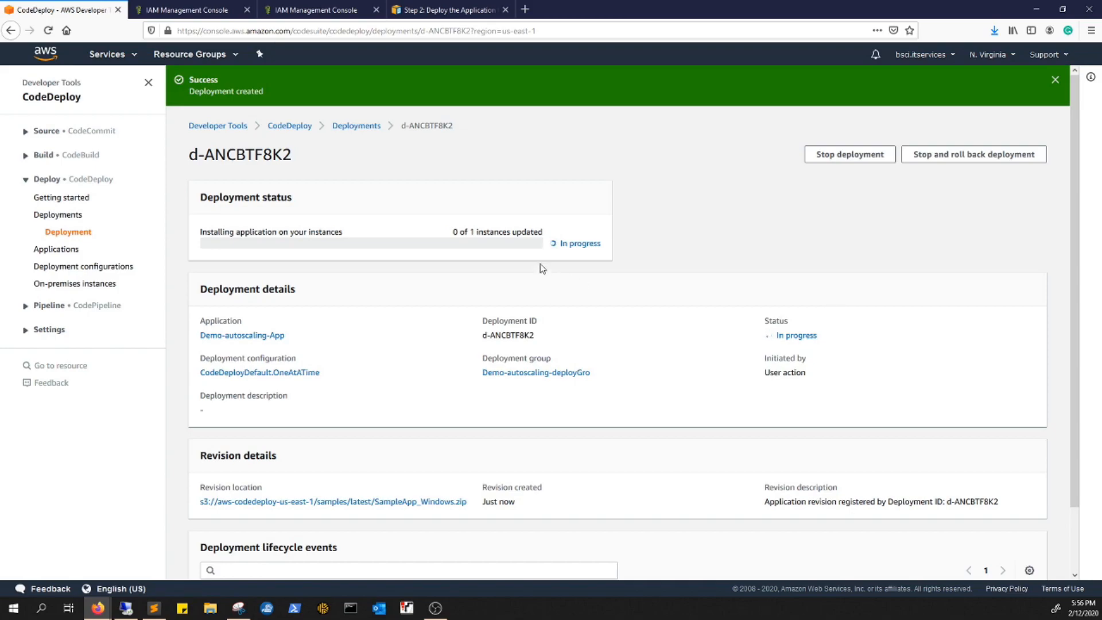
key("alt+s")
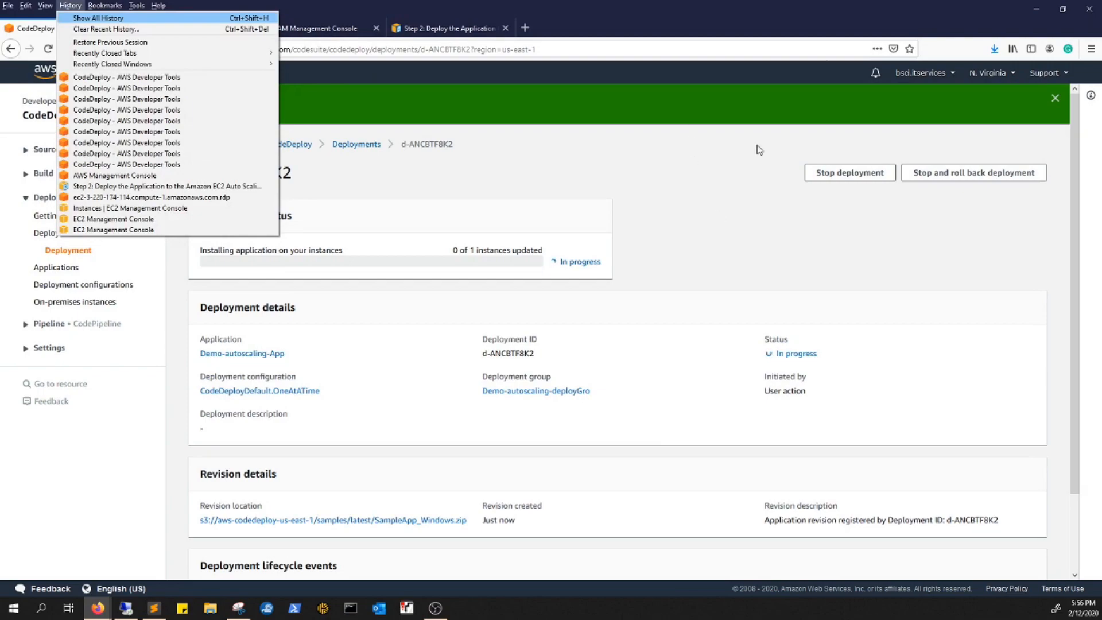
left_click(780, 280)
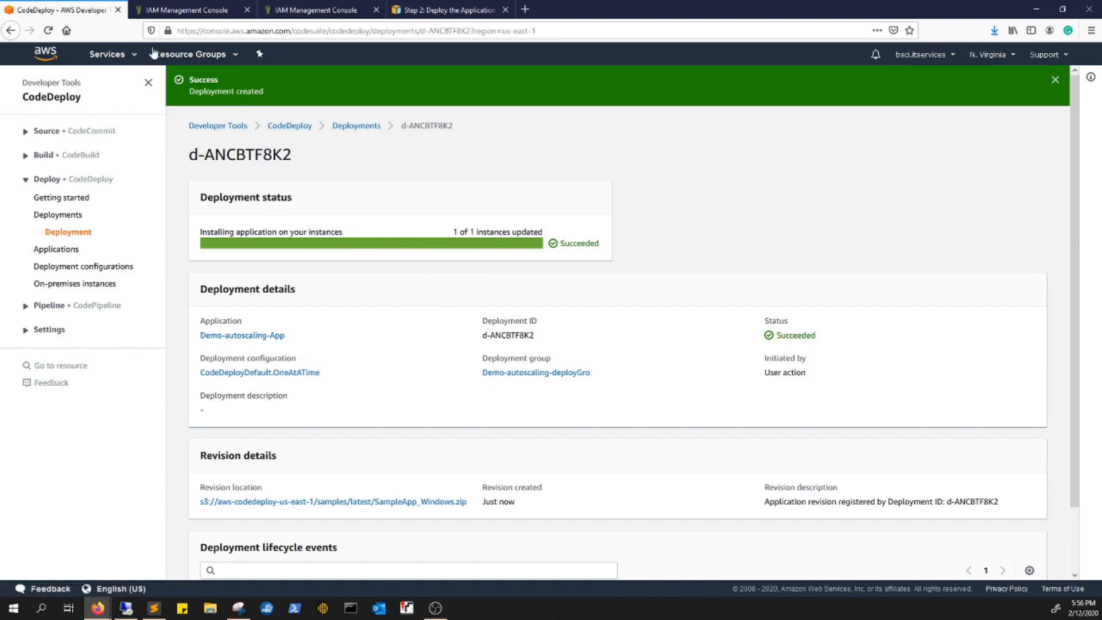
Switch to the EC2 console and show the Instances list, closing the pending page tab
left_click(123, 56)
left_click(178, 146)
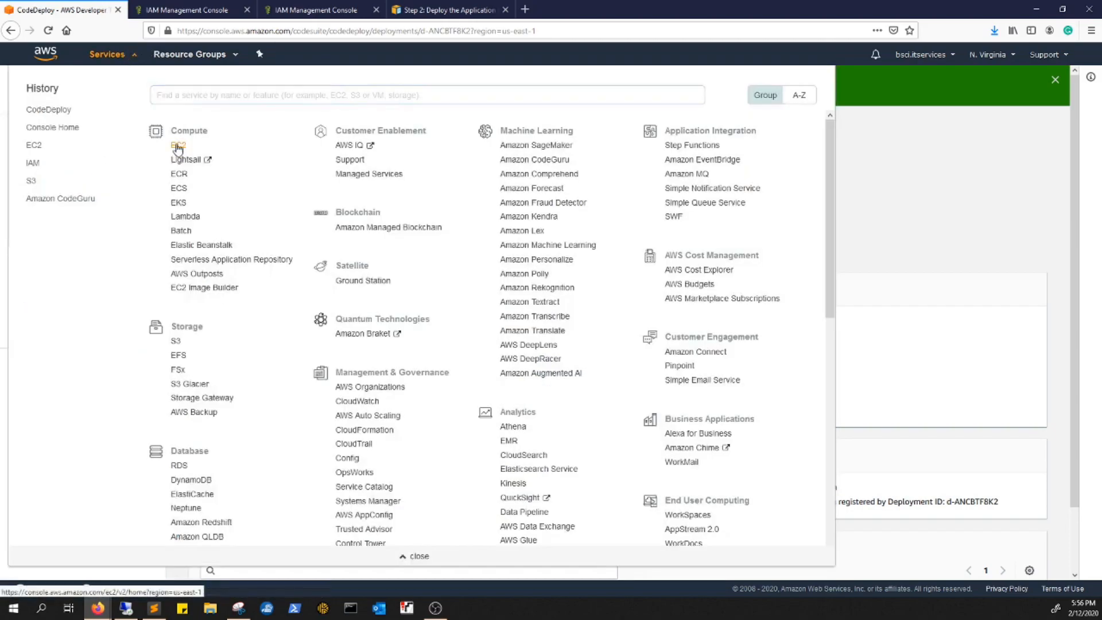
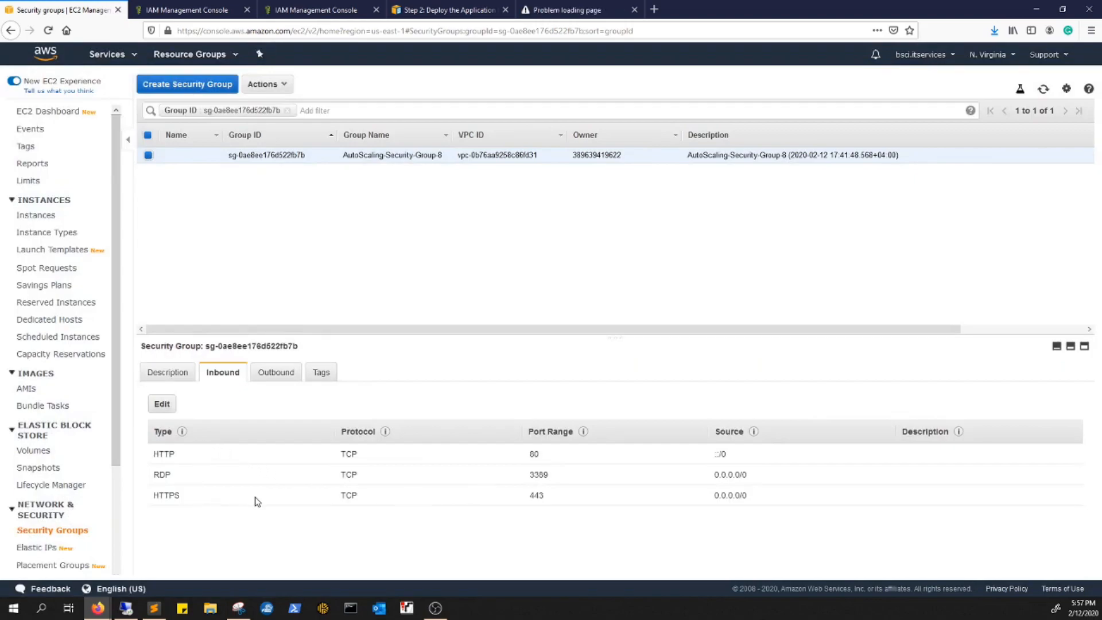
left_click(634, 9)
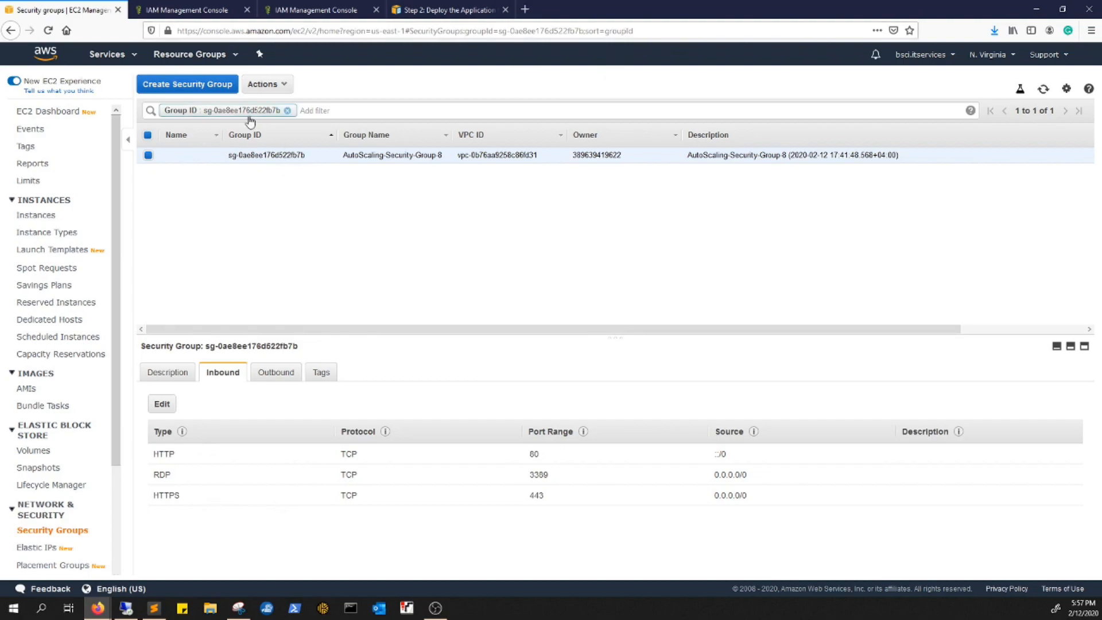
left_click(37, 216)
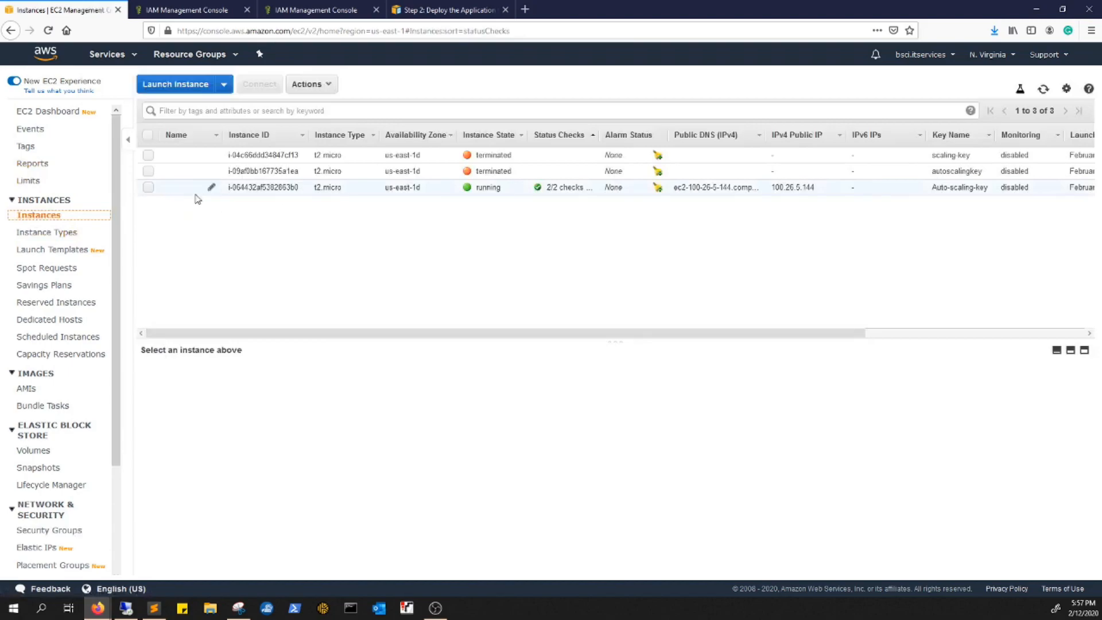
Copy the running instance's public DNS and load it in a new browser tab
left_click(255, 187)
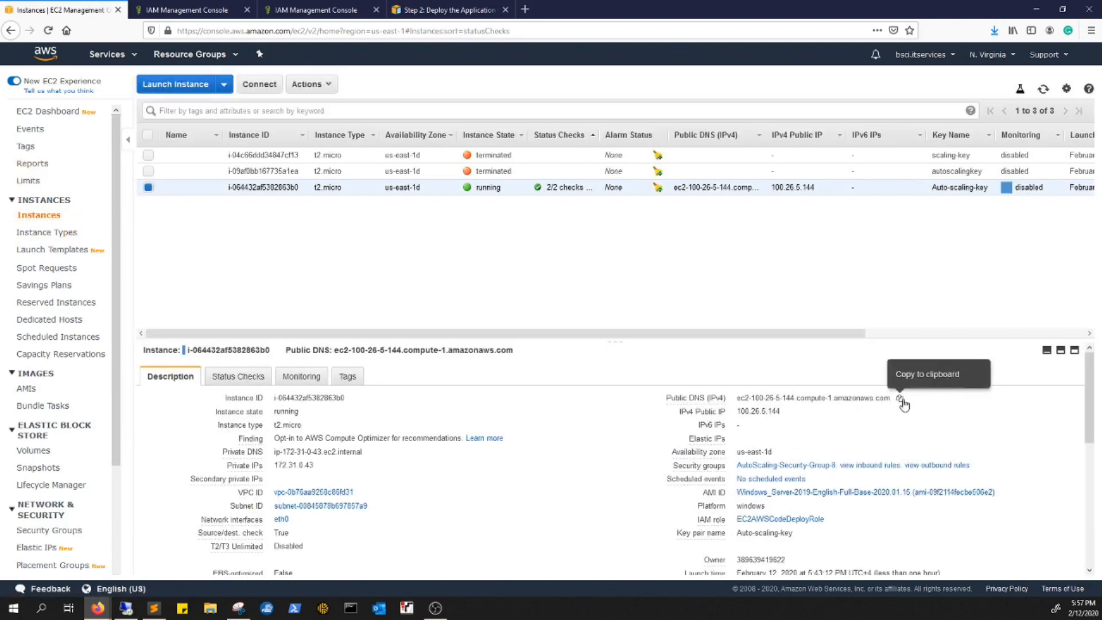
left_click(900, 398)
left_click(524, 9)
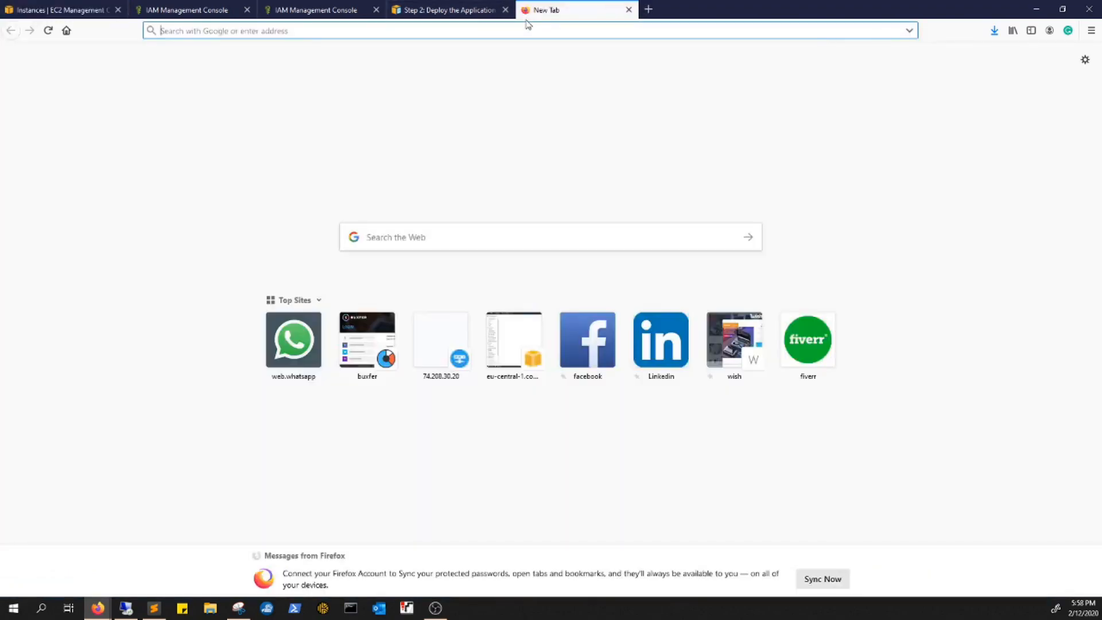
key("ctrl+v")
key("Return")
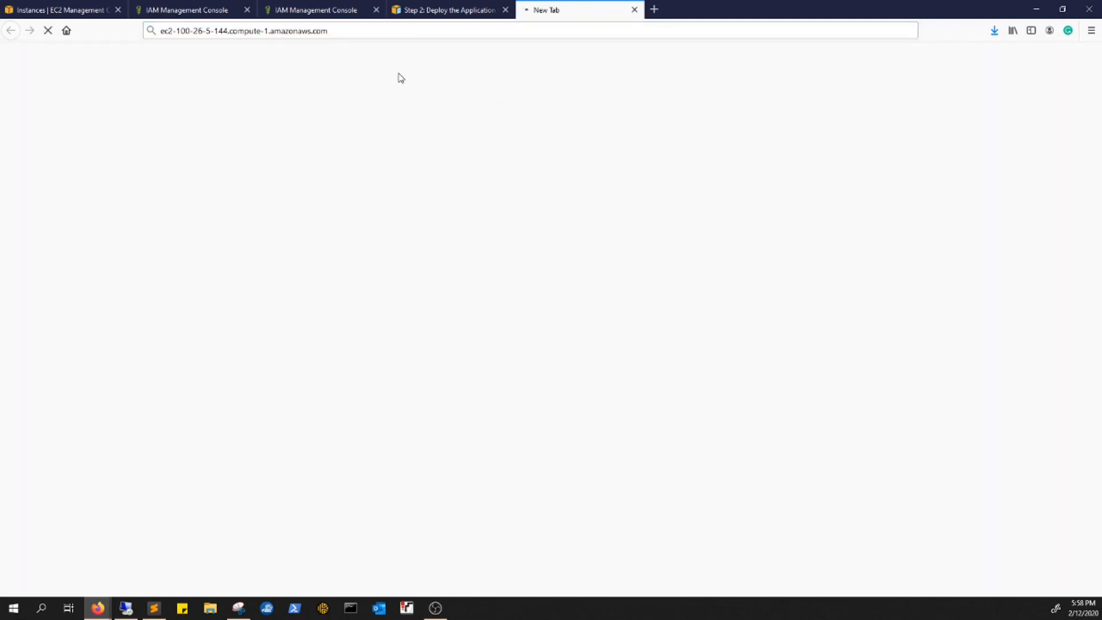
left_click(158, 33)
key("Home")
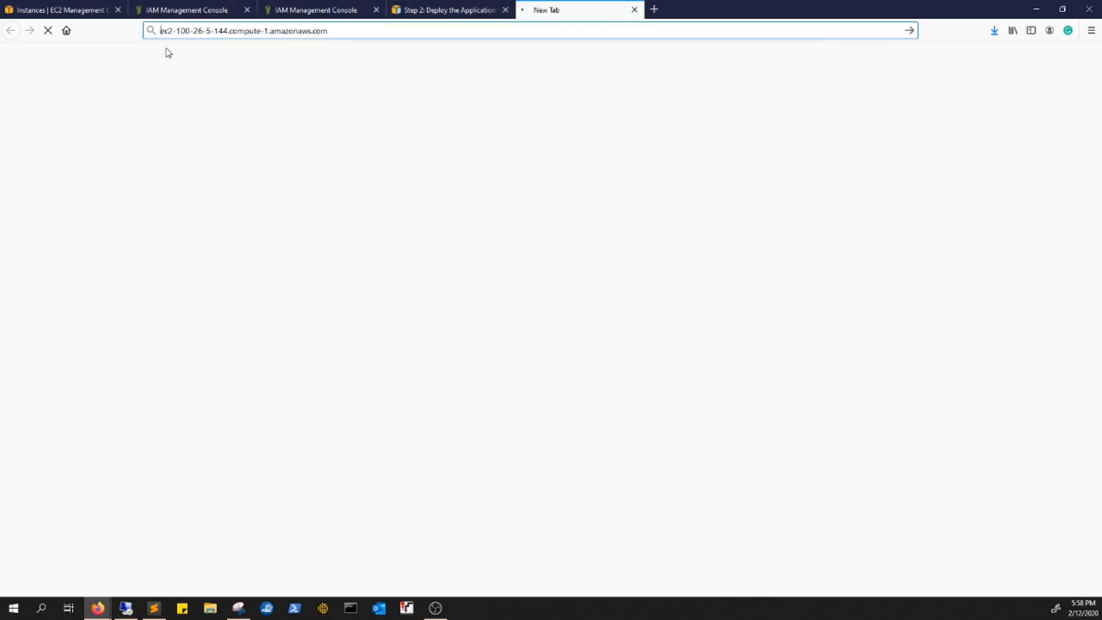
type("https")
type("://")
key("Return")
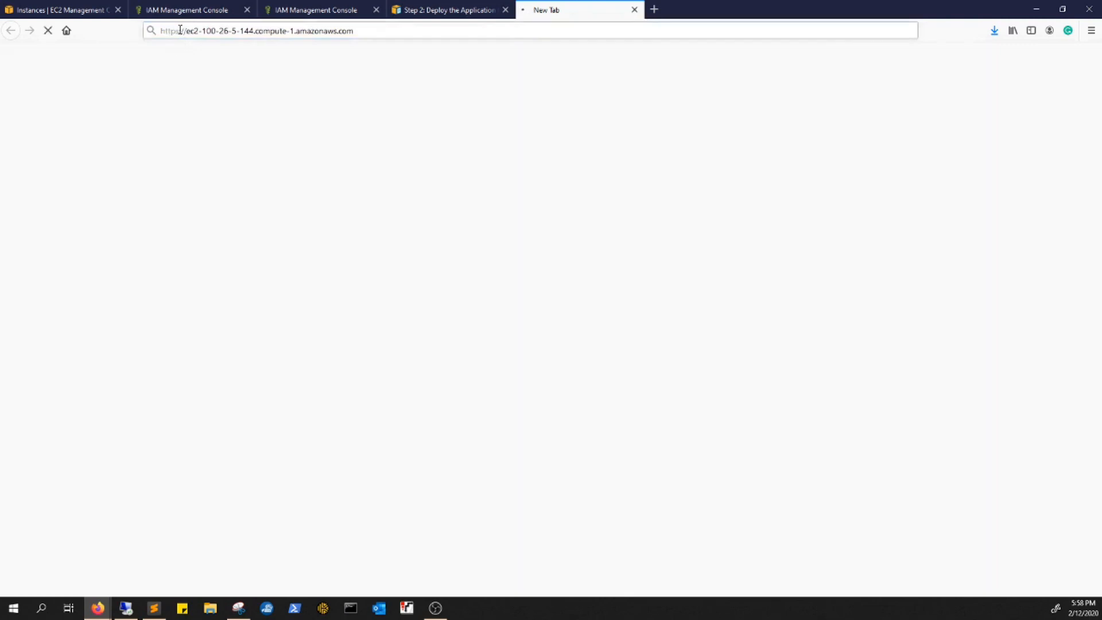
Copy the running instance's IPv4 public IP, 100.26.5.144, and load it in another new tab
left_click(92, 10)
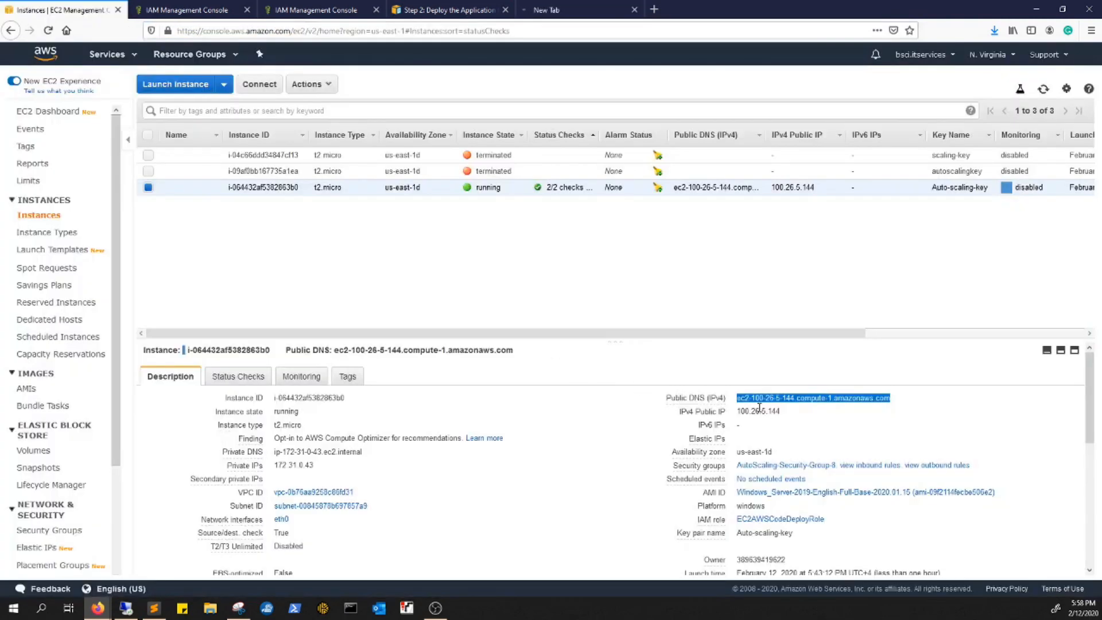
left_click(782, 423)
left_click(790, 411)
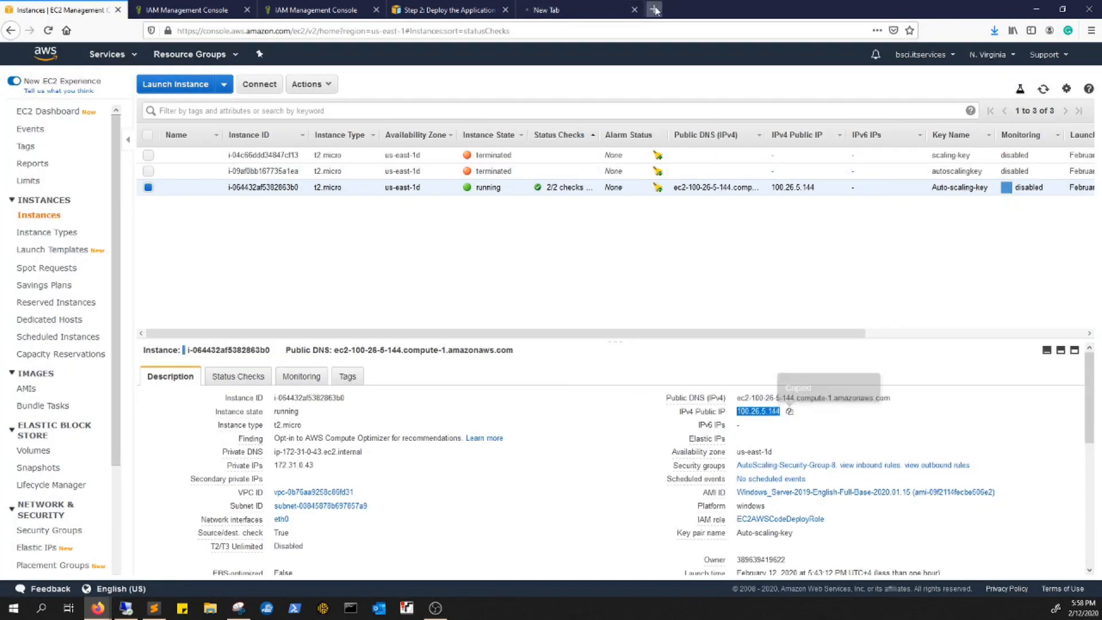
left_click(655, 10)
key("ctrl+v")
key("Return")
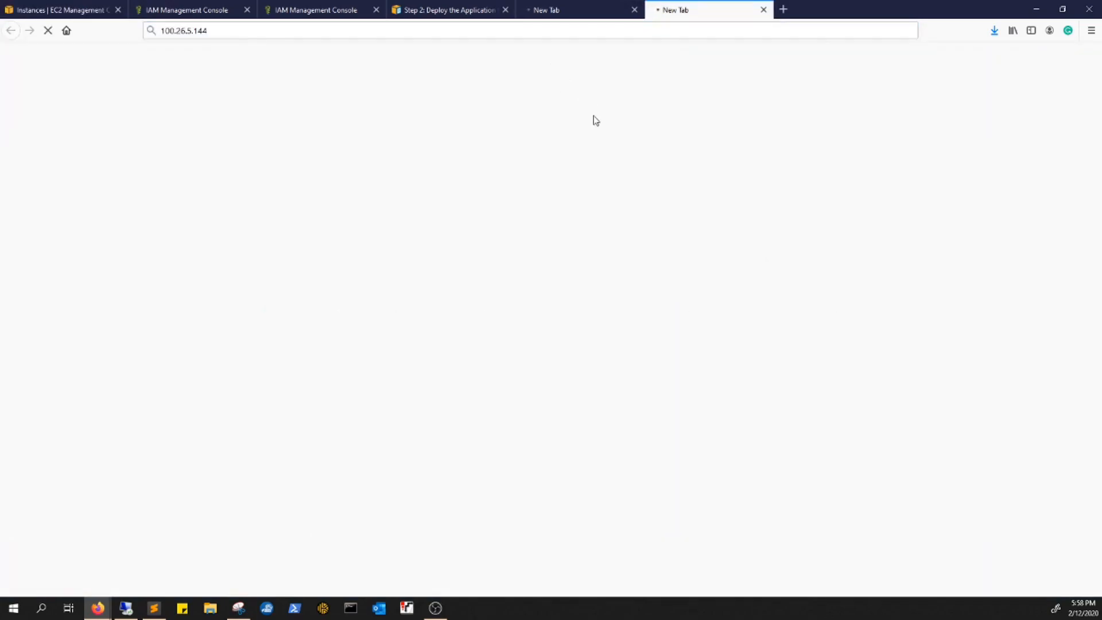
Check the two instance address tabs, send the IP tab to the home page, and refresh the EC2 Instances list
left_click(560, 9)
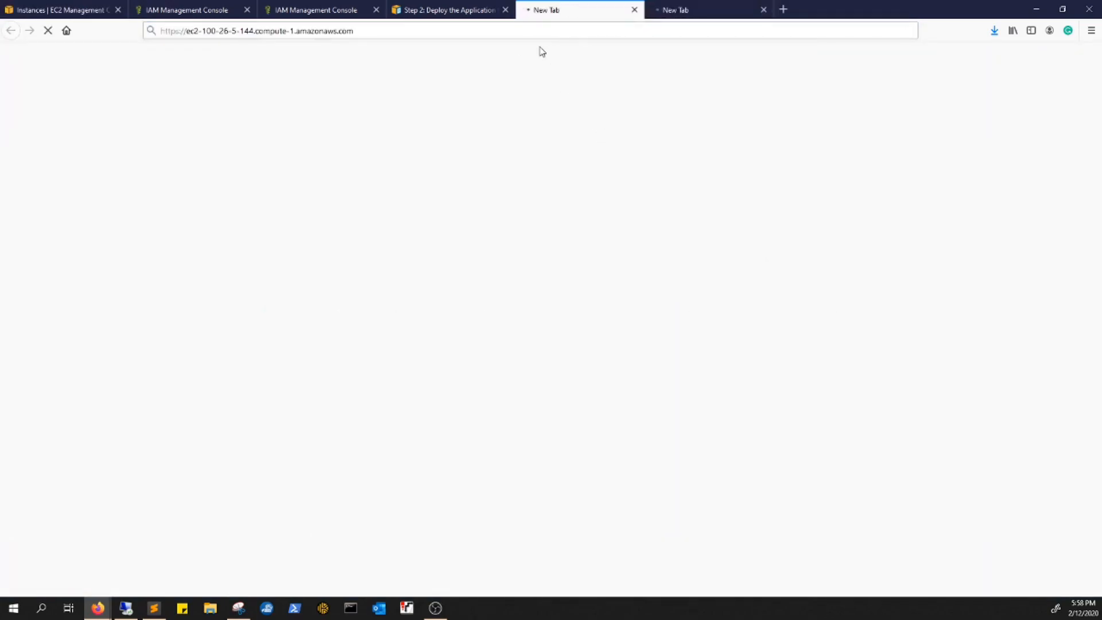
left_click(686, 14)
left_click(66, 30)
left_click(69, 10)
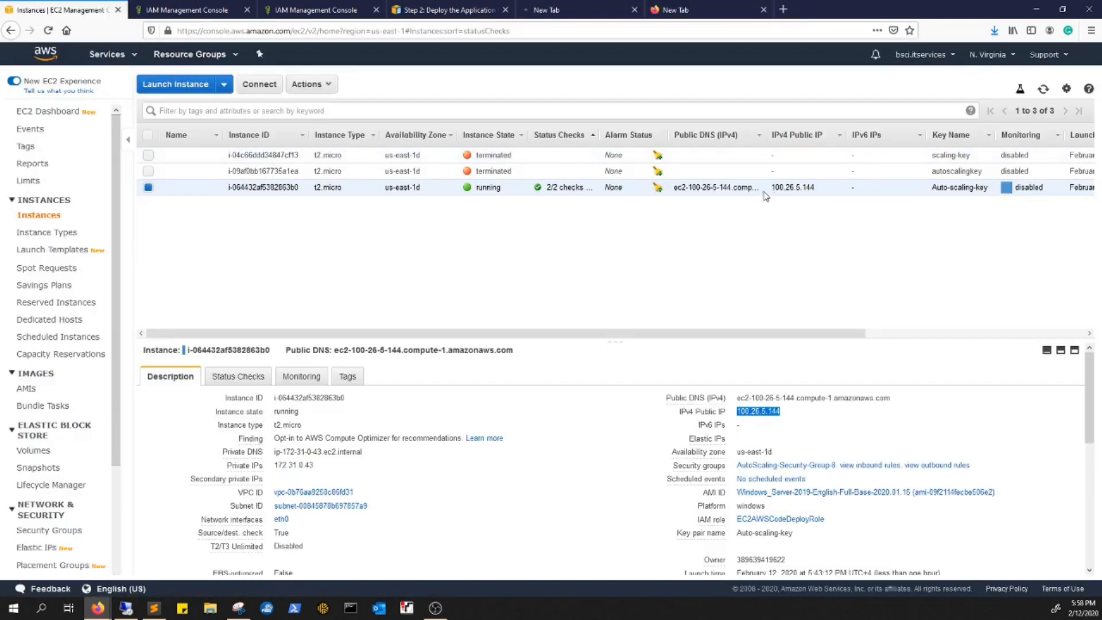
left_click(1042, 91)
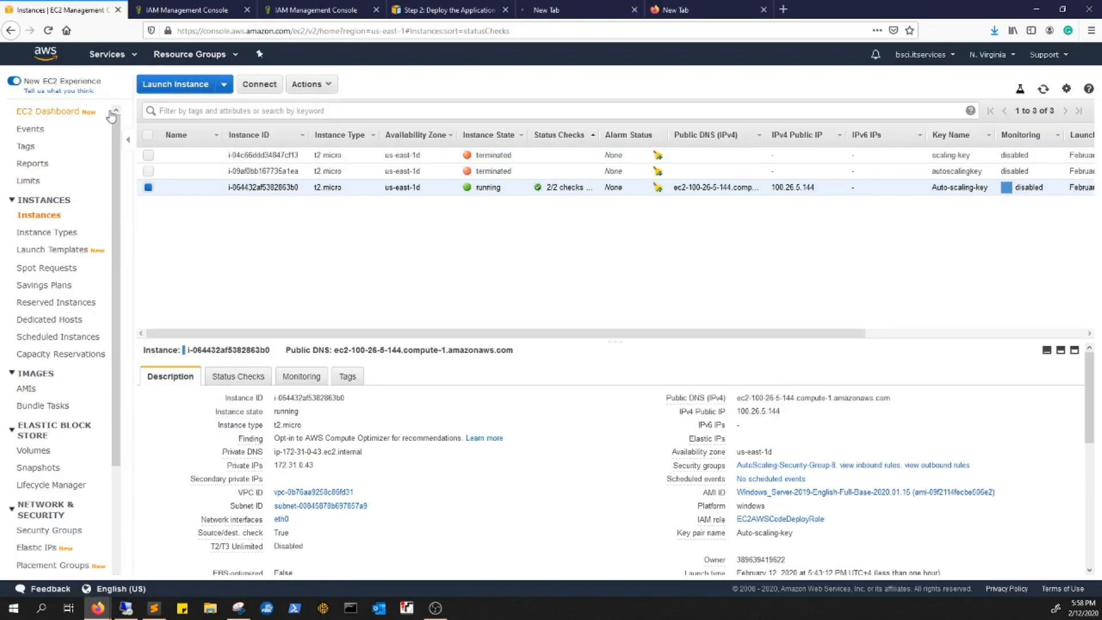
left_click(625, 10)
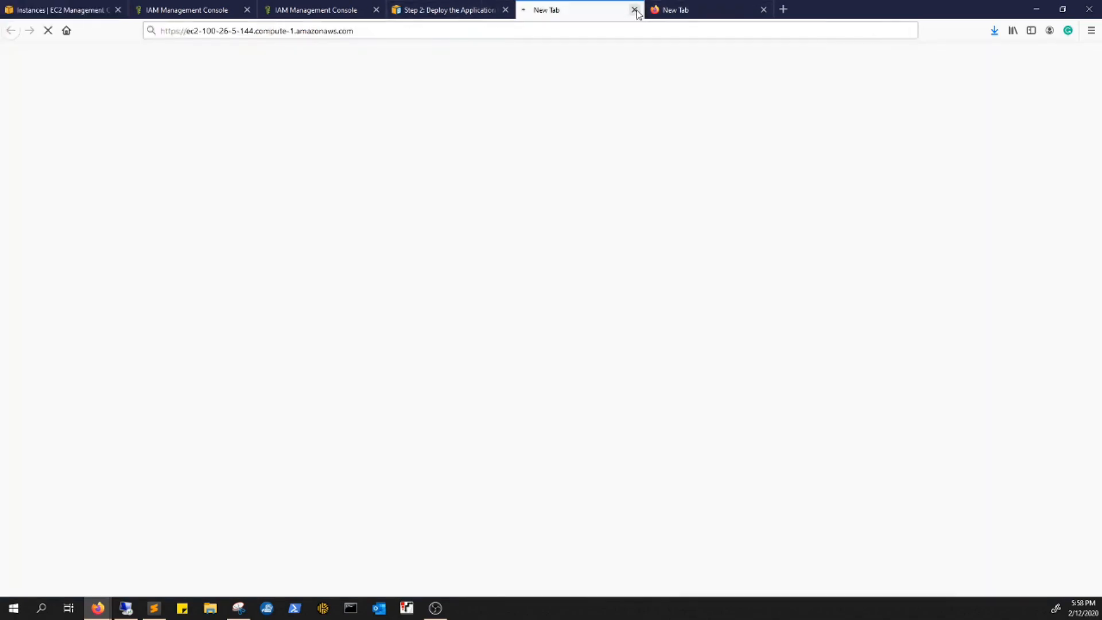
Close the tab loading the instance's DNS address and open the details of deployment d-ANCBTF8K2 in CodeDeploy
left_click(634, 10)
left_click(63, 9)
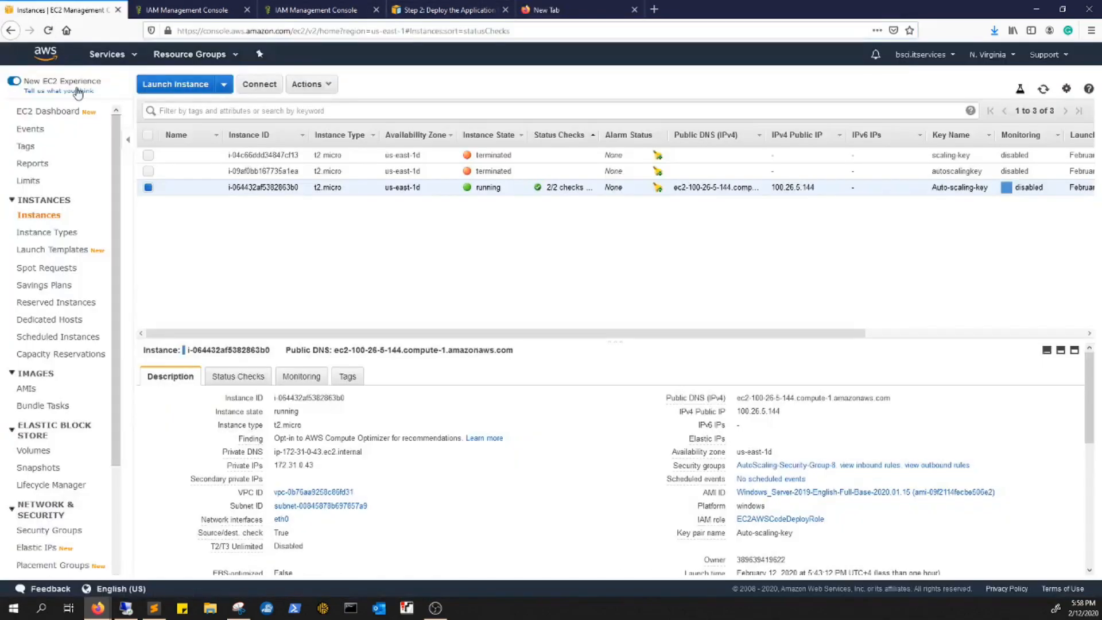
left_click(99, 57)
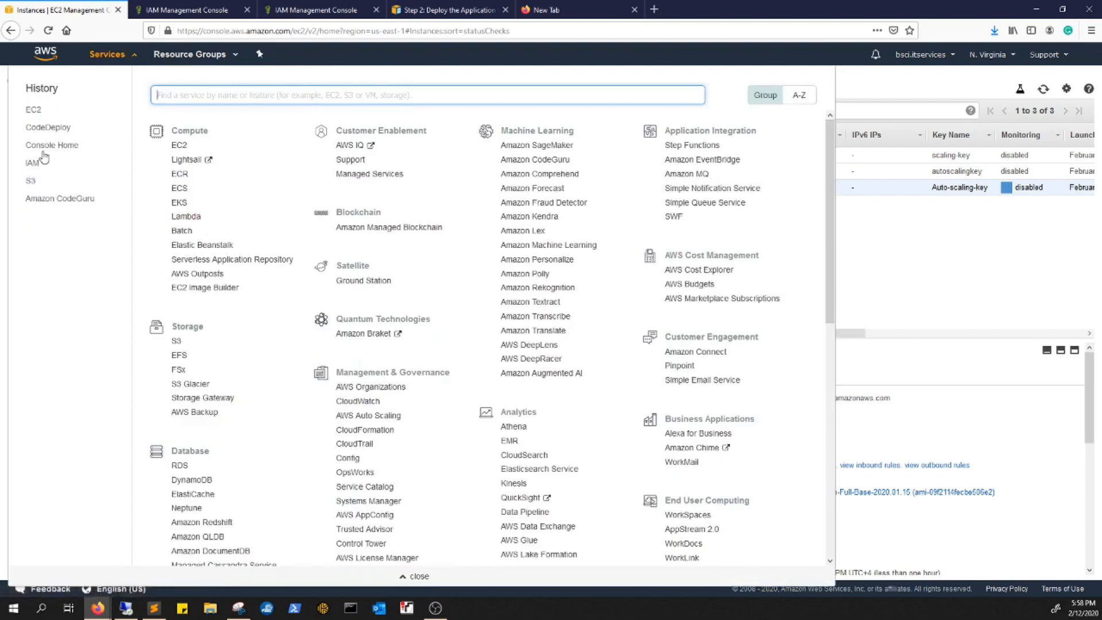
left_click(30, 127)
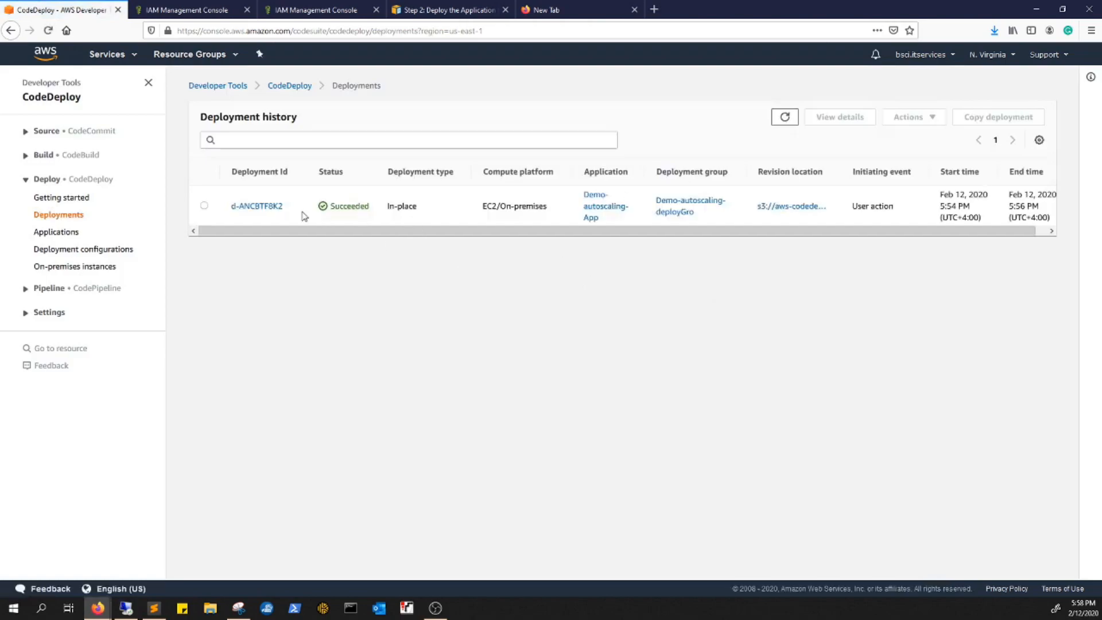
left_click(255, 208)
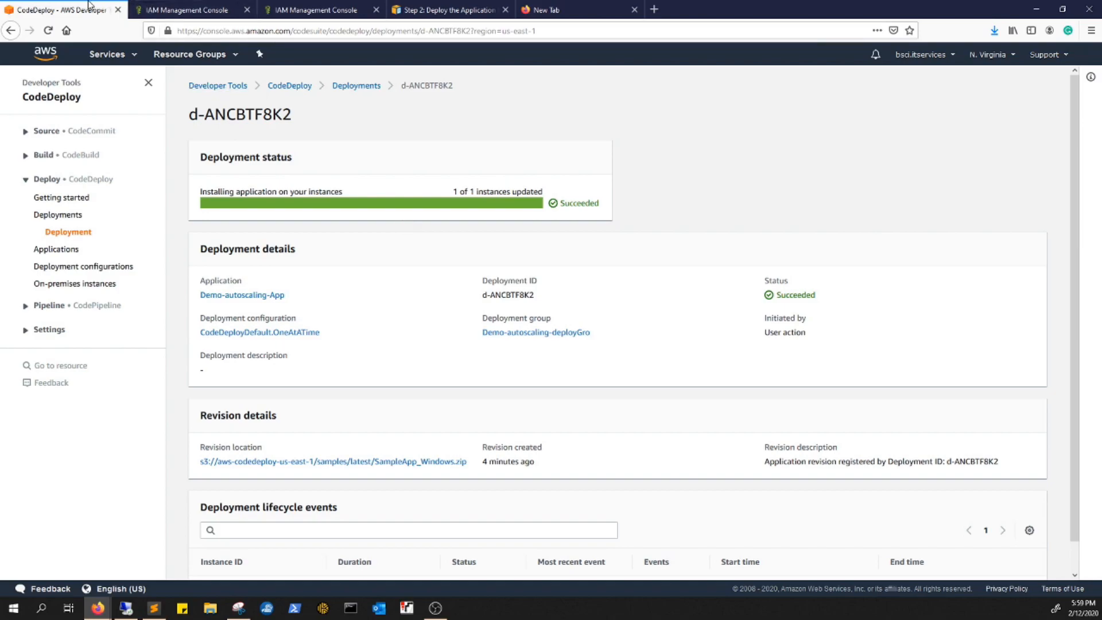
Return to the list of running instances in EC2 and select the running Auto-scaling-key instance
left_click(208, 6)
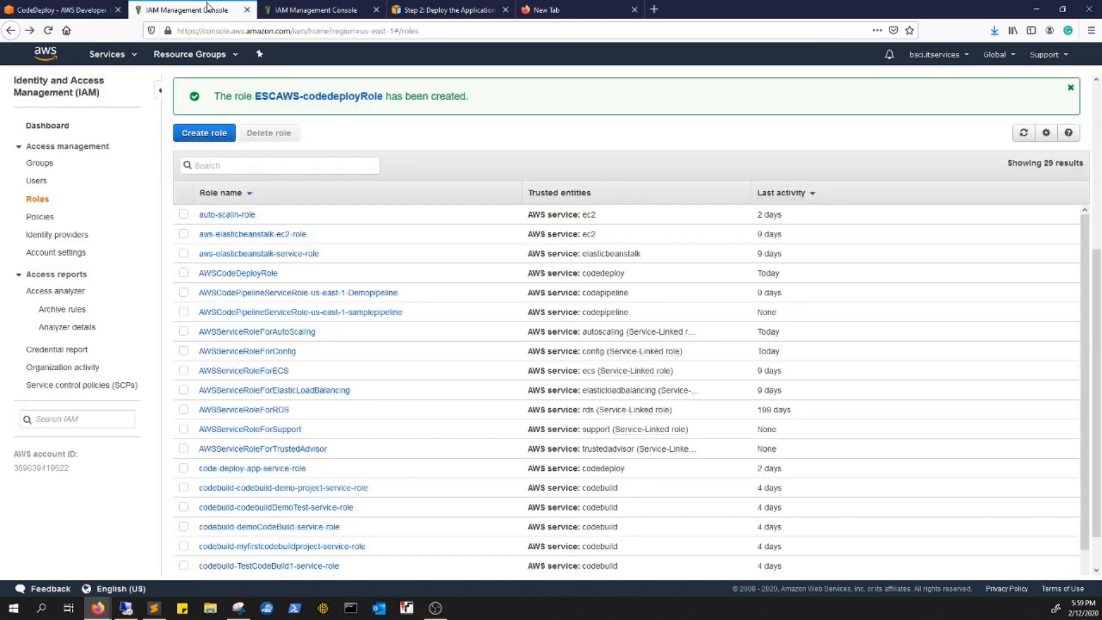
left_click(73, 8)
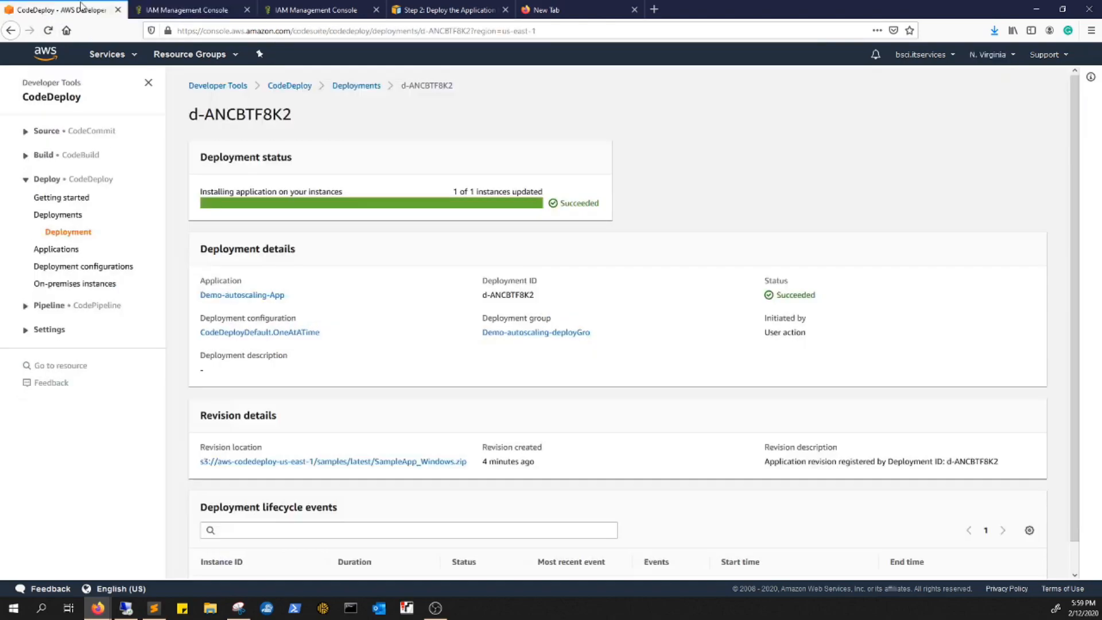
left_click(107, 54)
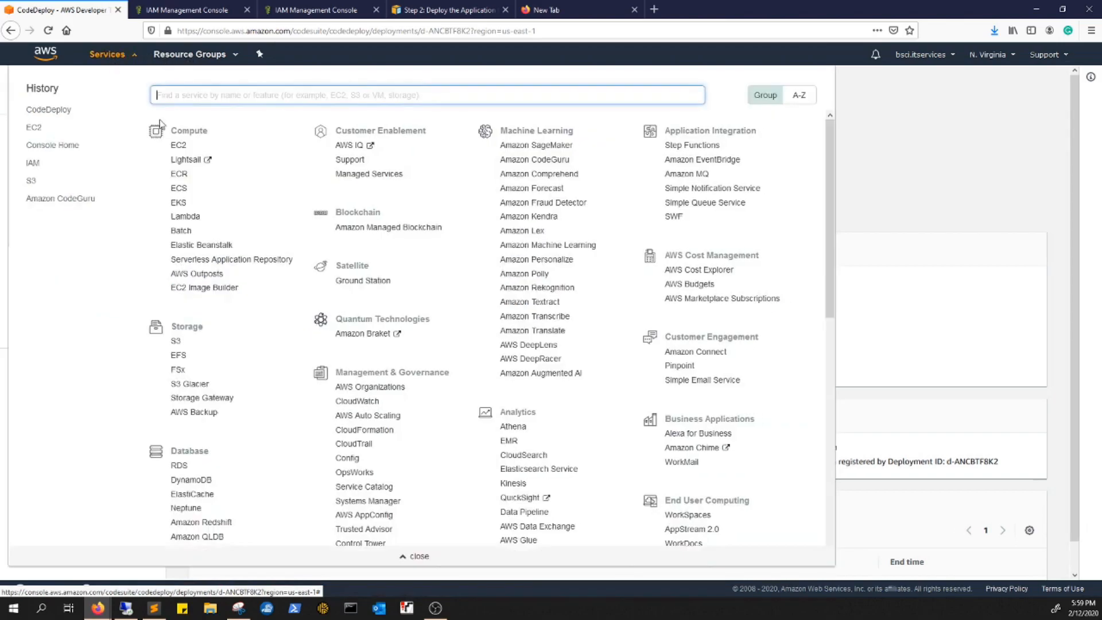
left_click(175, 146)
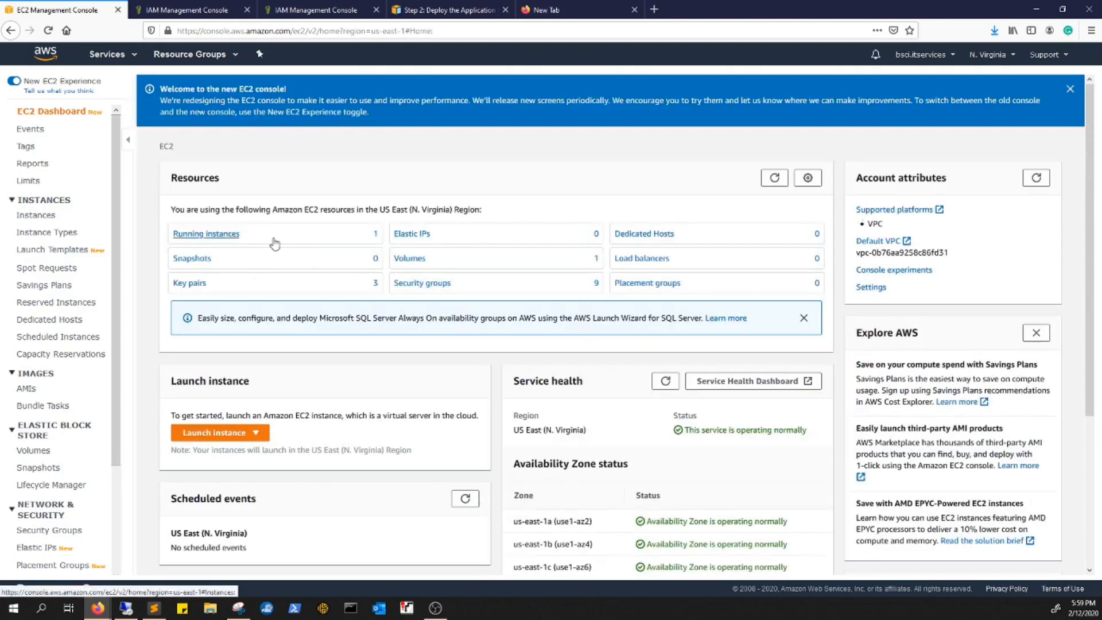
left_click(232, 235)
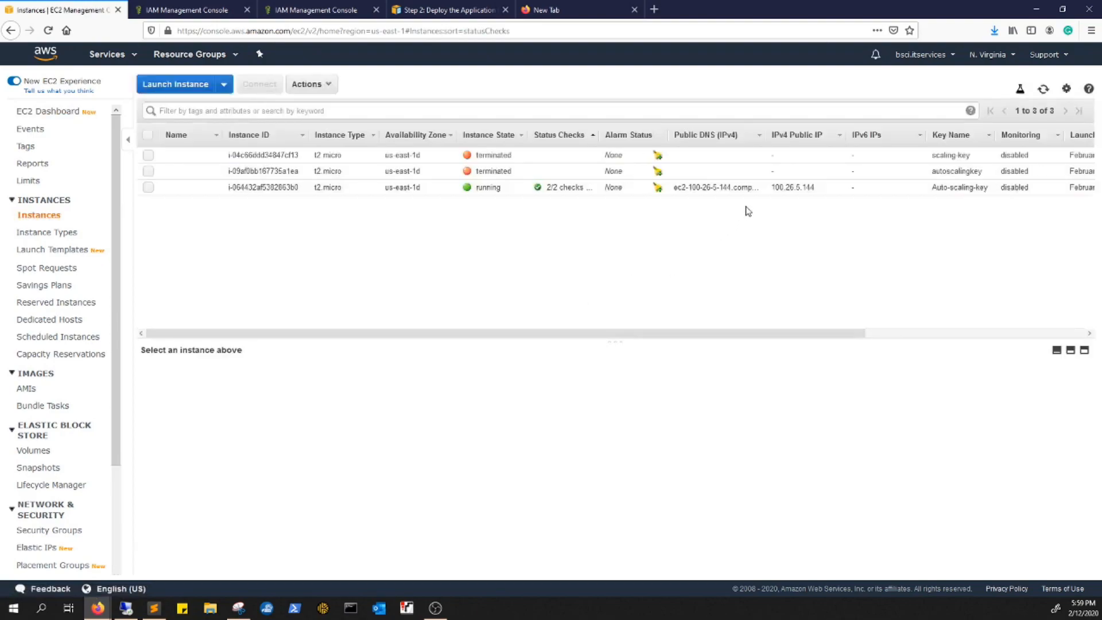
left_click(149, 188)
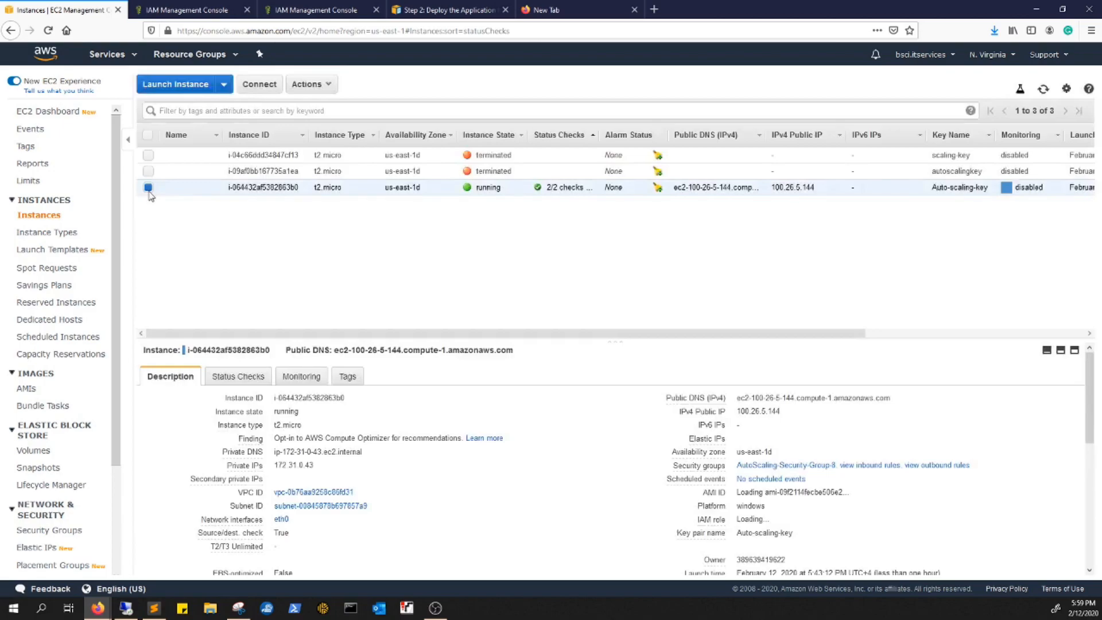
Copy the selected instance's public DNS and load it in the already open blank browser tab
left_click(900, 398)
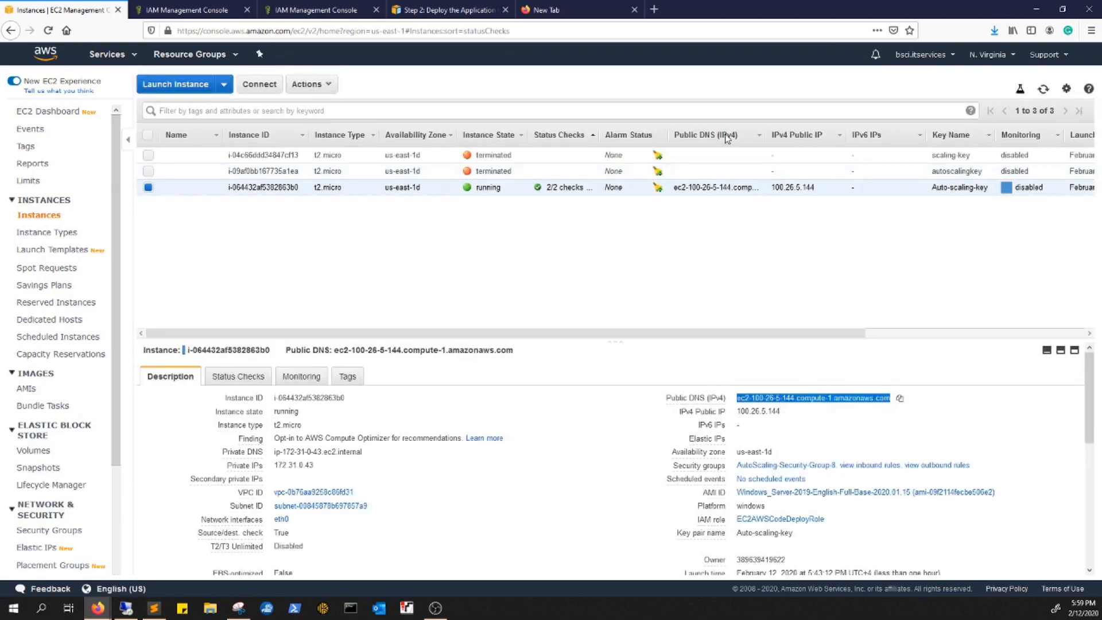
left_click(577, 6)
key("ctrl+v")
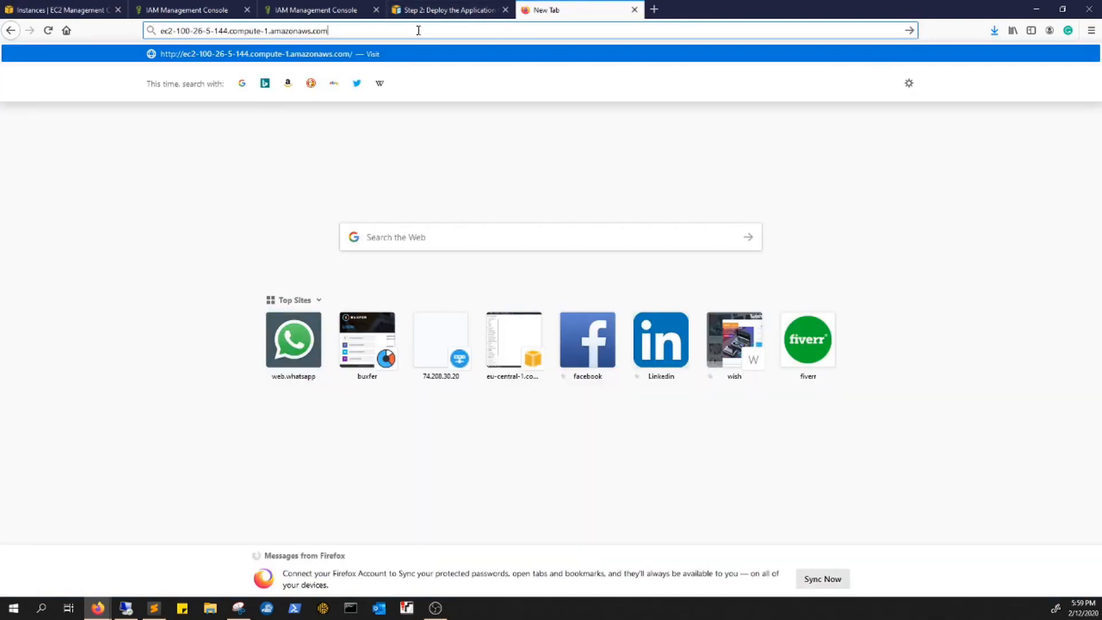
key("Return")
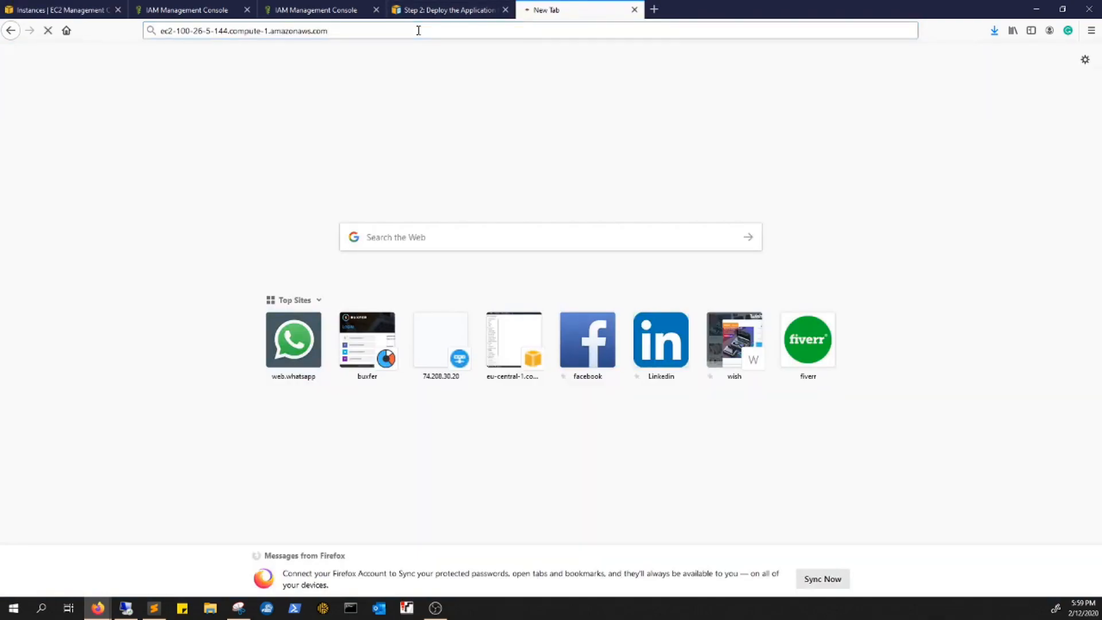
left_click(162, 31)
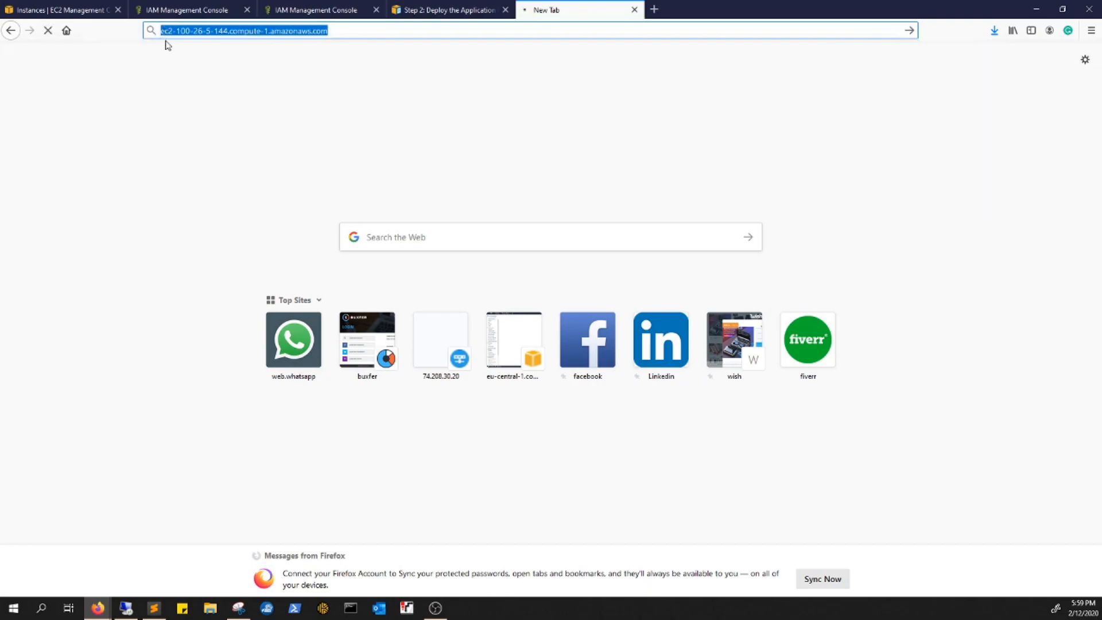
key("Home")
type("http")
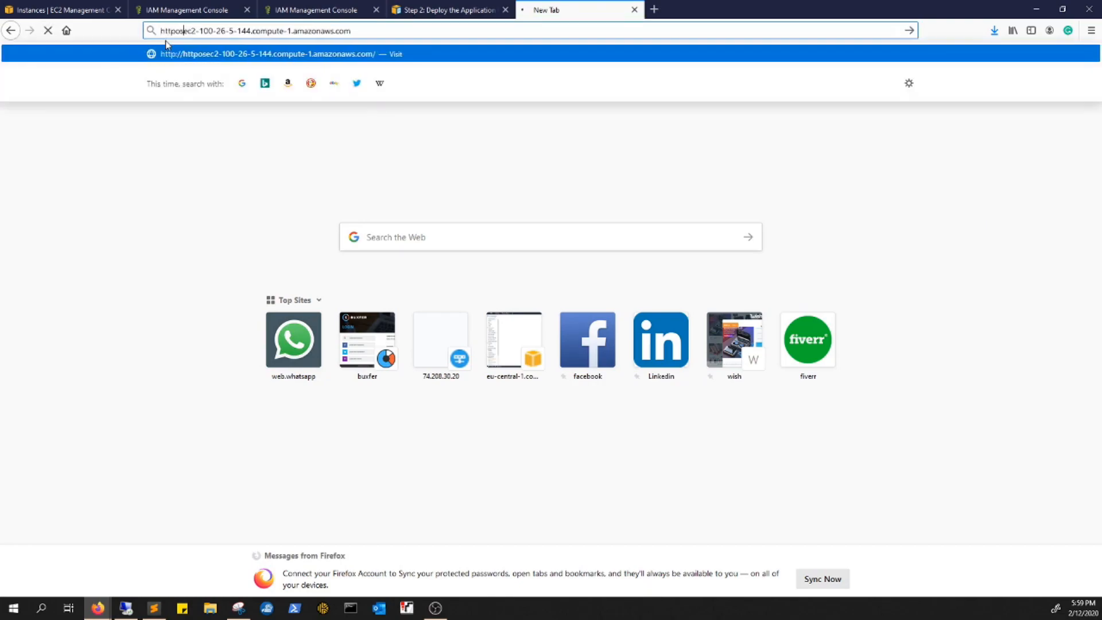
type("s")
type("://")
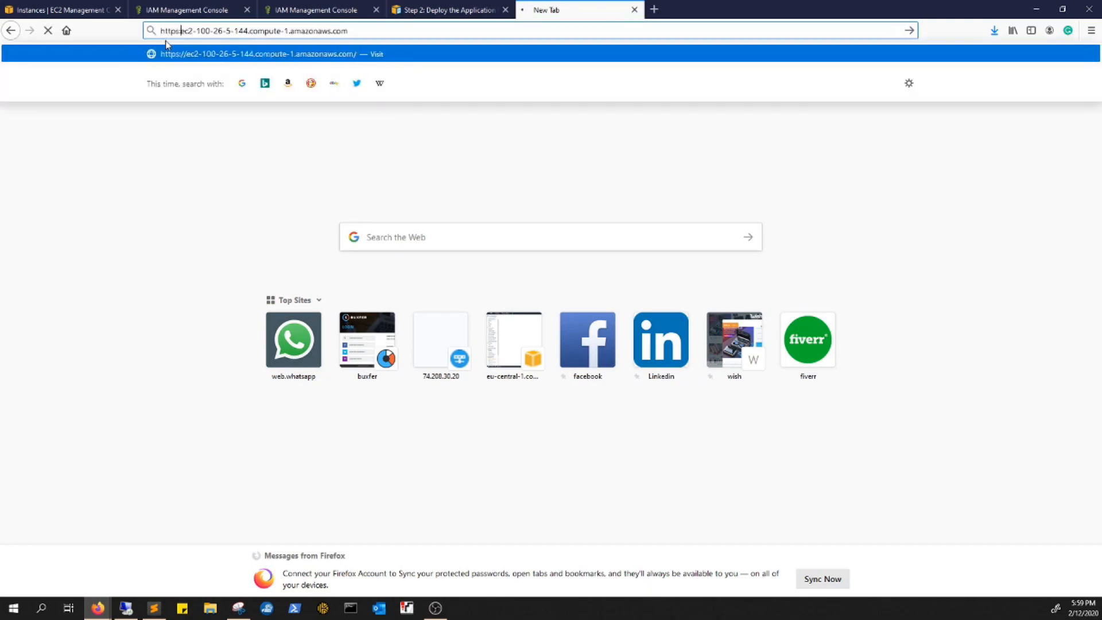
key("Return")
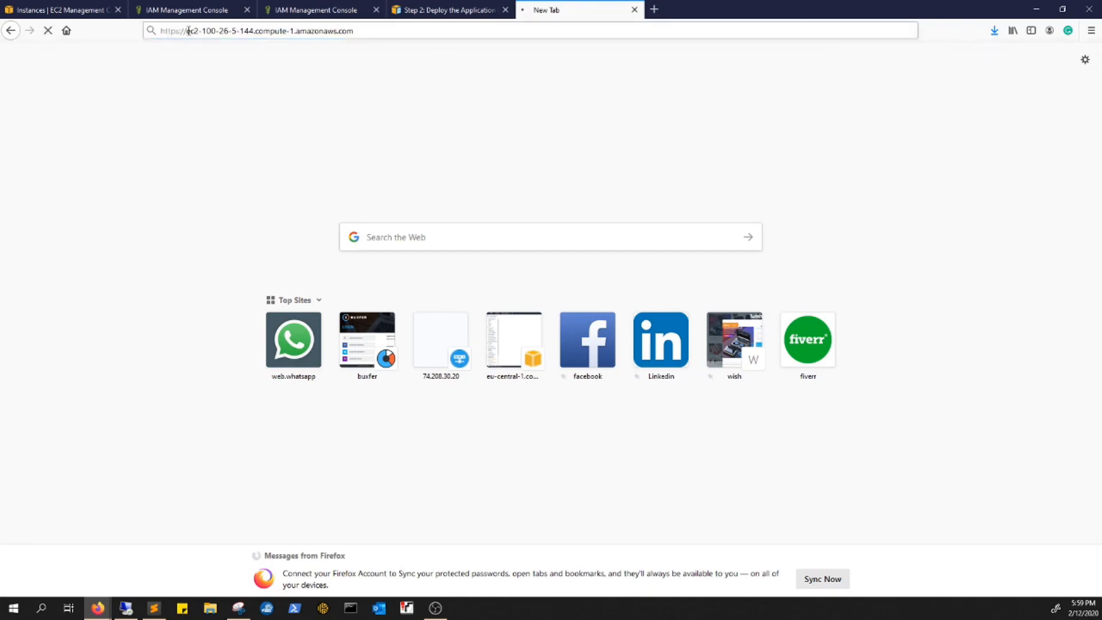
left_click_drag(186, 30, 113, 40)
type("http")
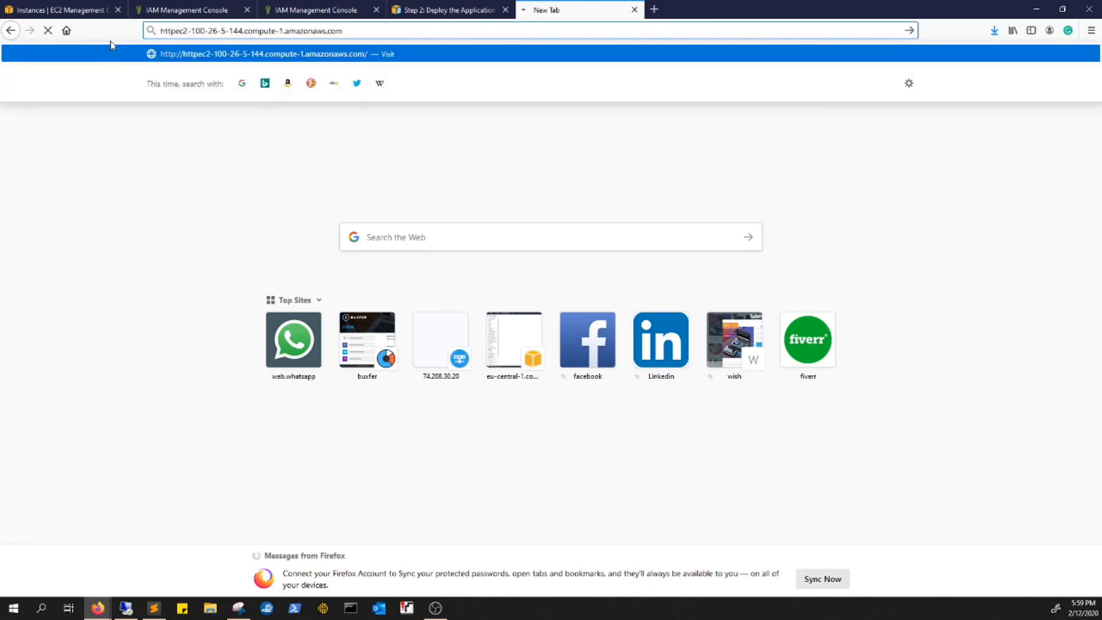
type("://")
key("Return")
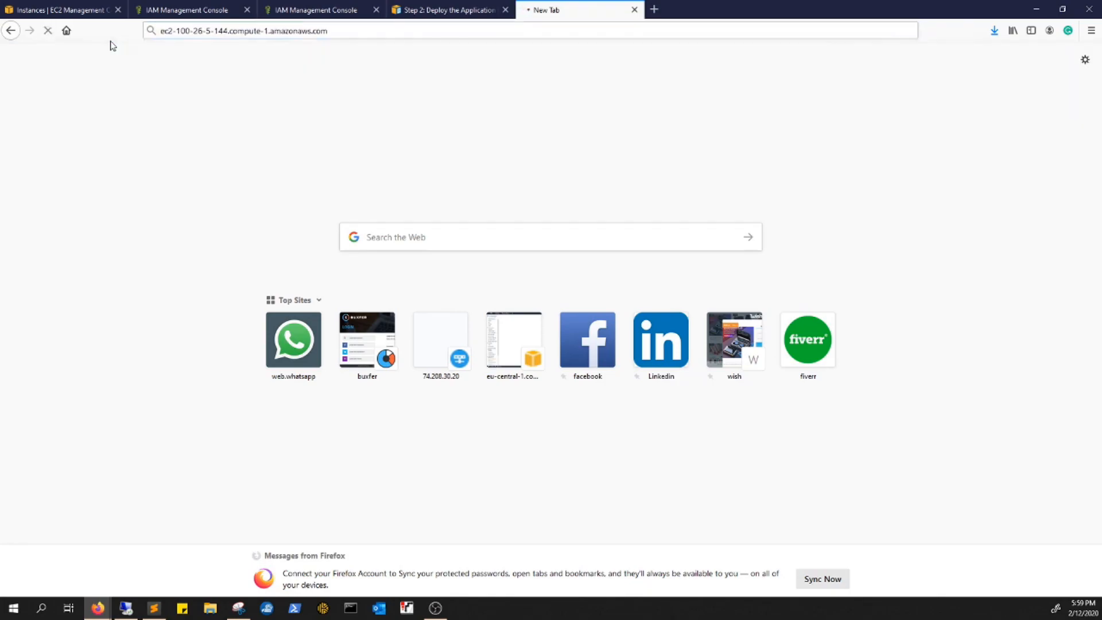
Open the inbound rules of the instance's security group, AutoScaling-Security-Group-8, for editing and remove the HTTP rule with source ::/0
left_click(97, 9)
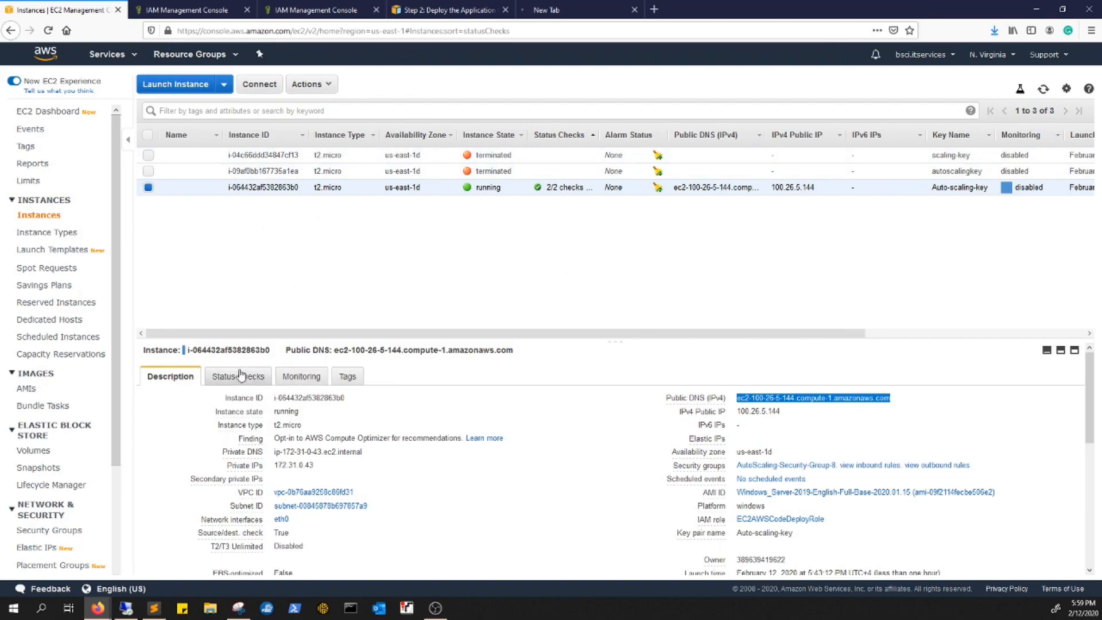
left_click(759, 465)
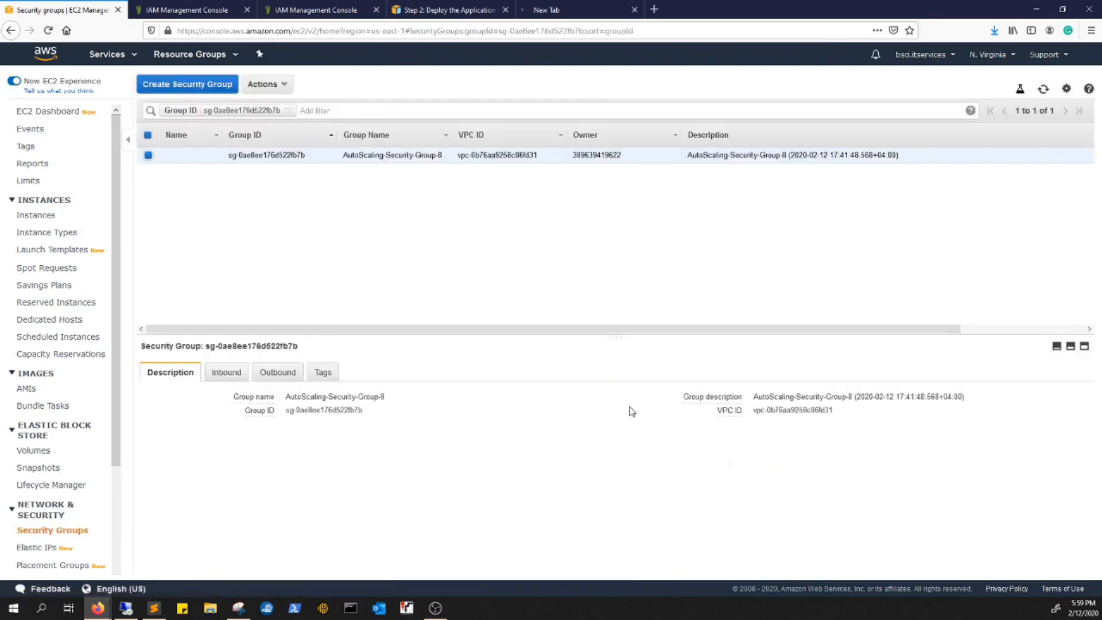
left_click(226, 373)
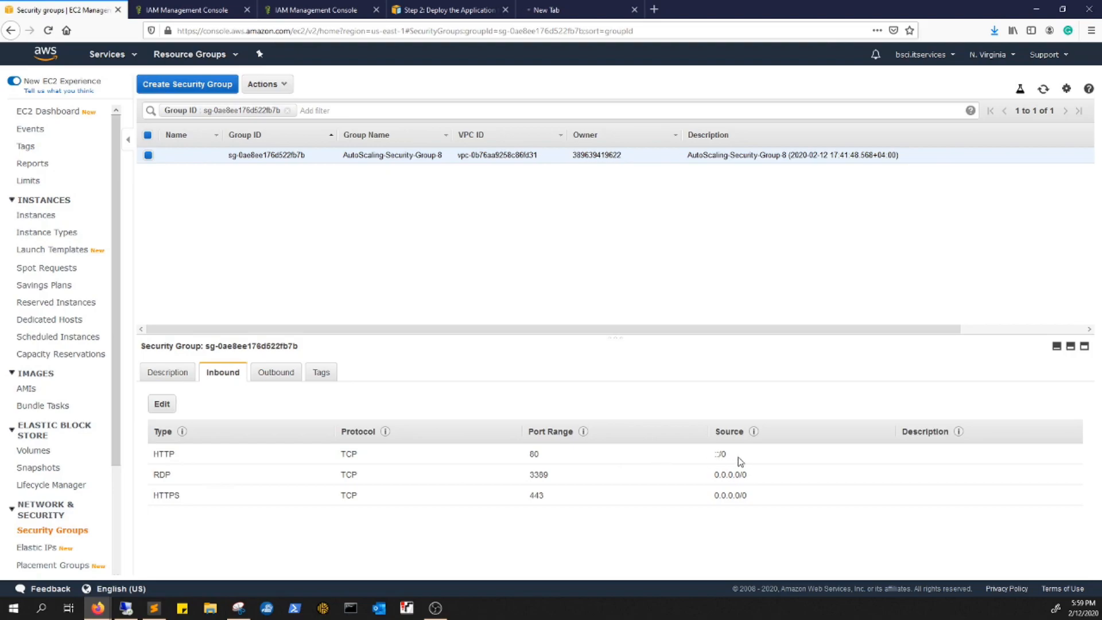
left_click_drag(715, 455, 764, 463)
left_click(162, 404)
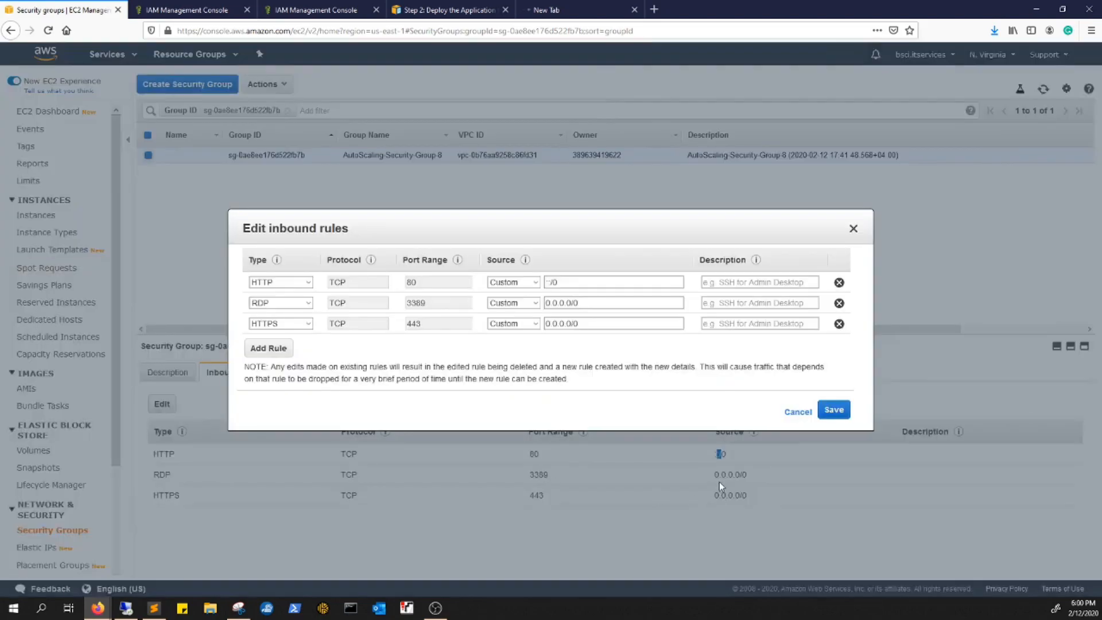
left_click(549, 300)
left_click(839, 282)
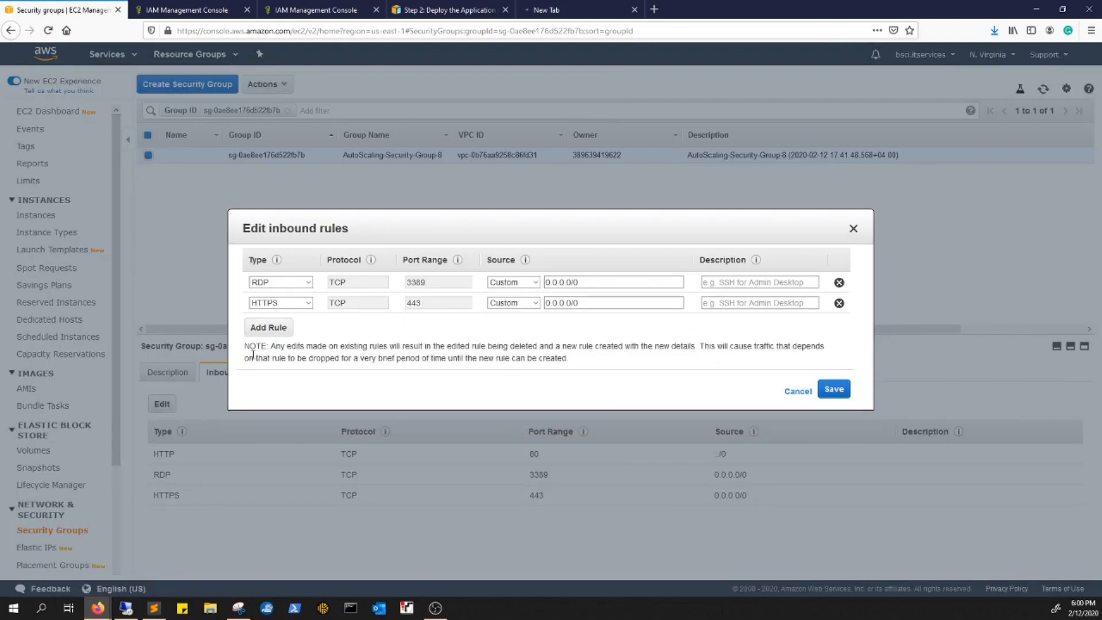
Add an HTTP inbound rule for port 80 with only 0.0.0.0/0 as its source and save the rules
left_click(262, 328)
left_click(311, 326)
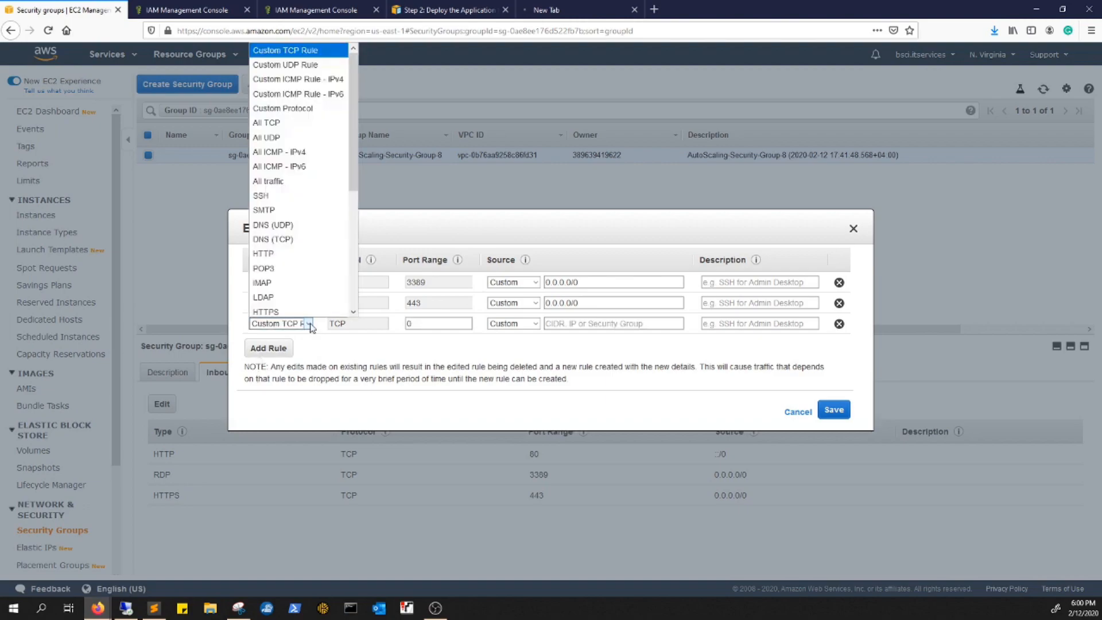
left_click(285, 249)
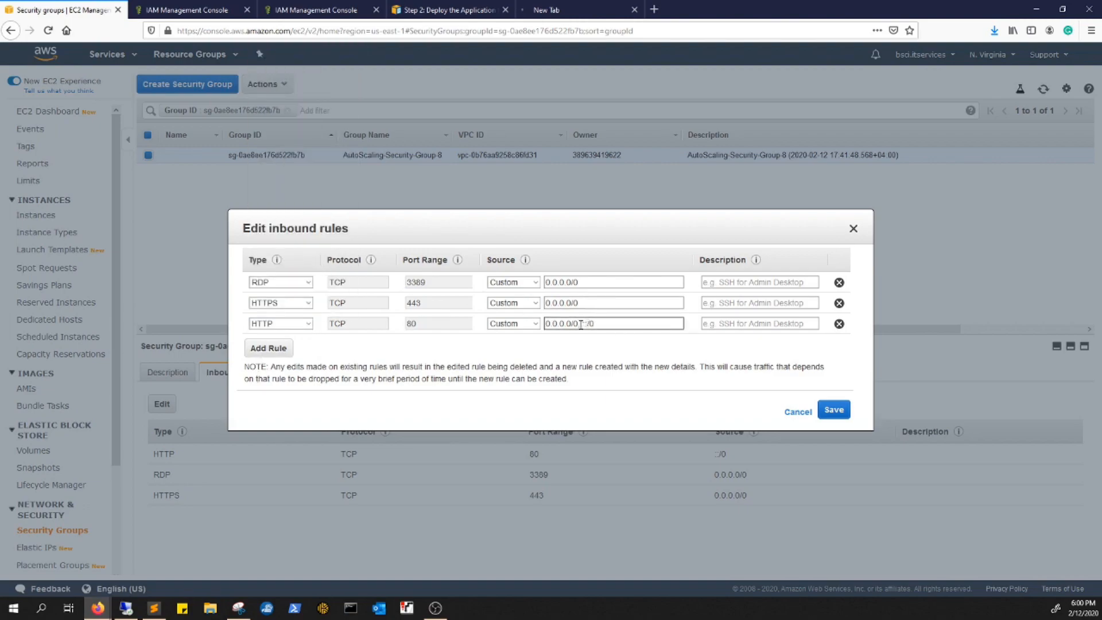
left_click_drag(579, 325, 627, 325)
key("BackSpace")
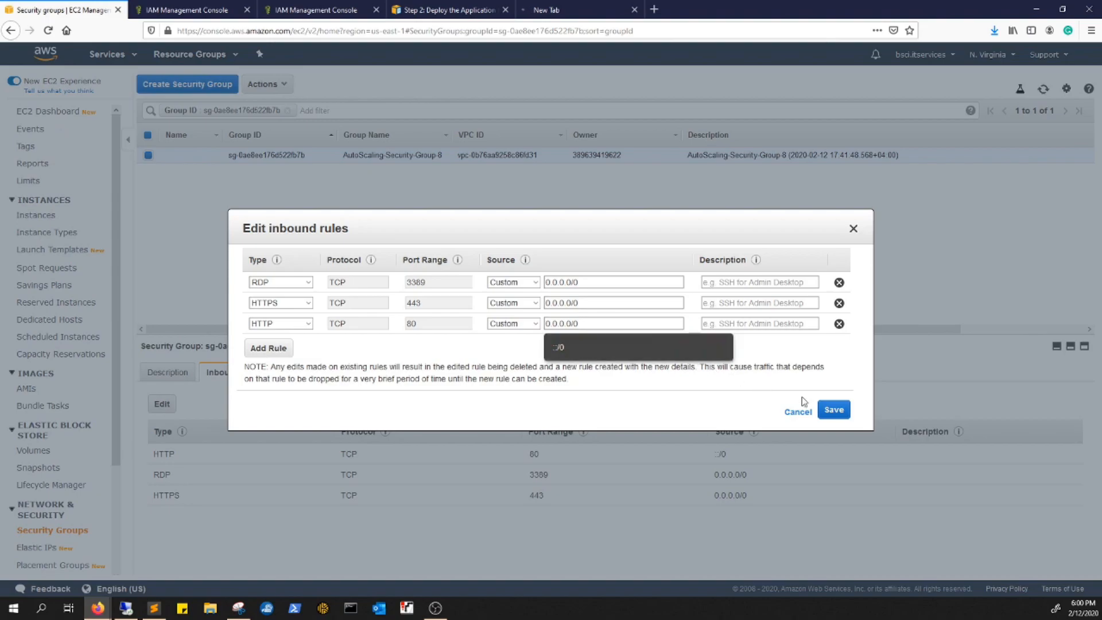
left_click(835, 410)
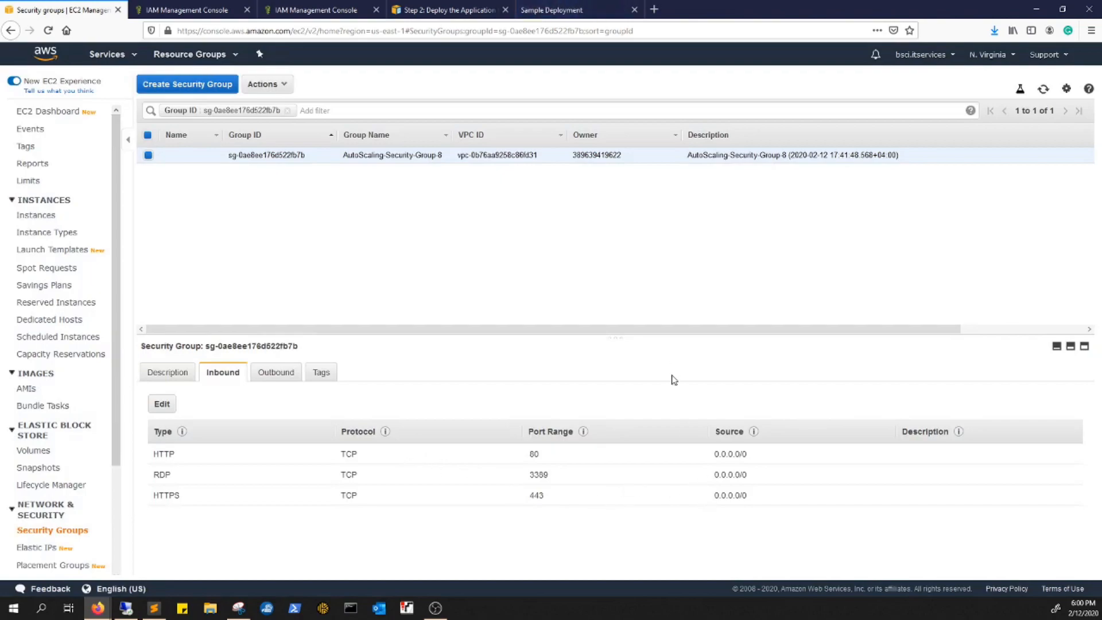
Close the old application tab, copy the running instance's public DNS from the Instances list, and load it in a new tab
left_click(635, 10)
left_click(172, 373)
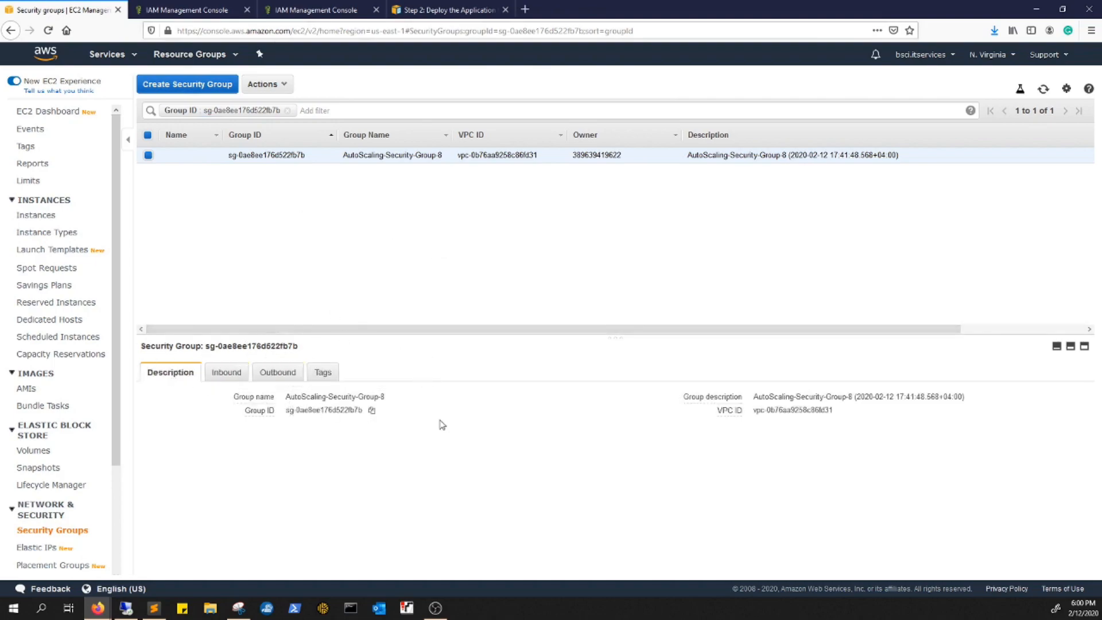
left_click(50, 219)
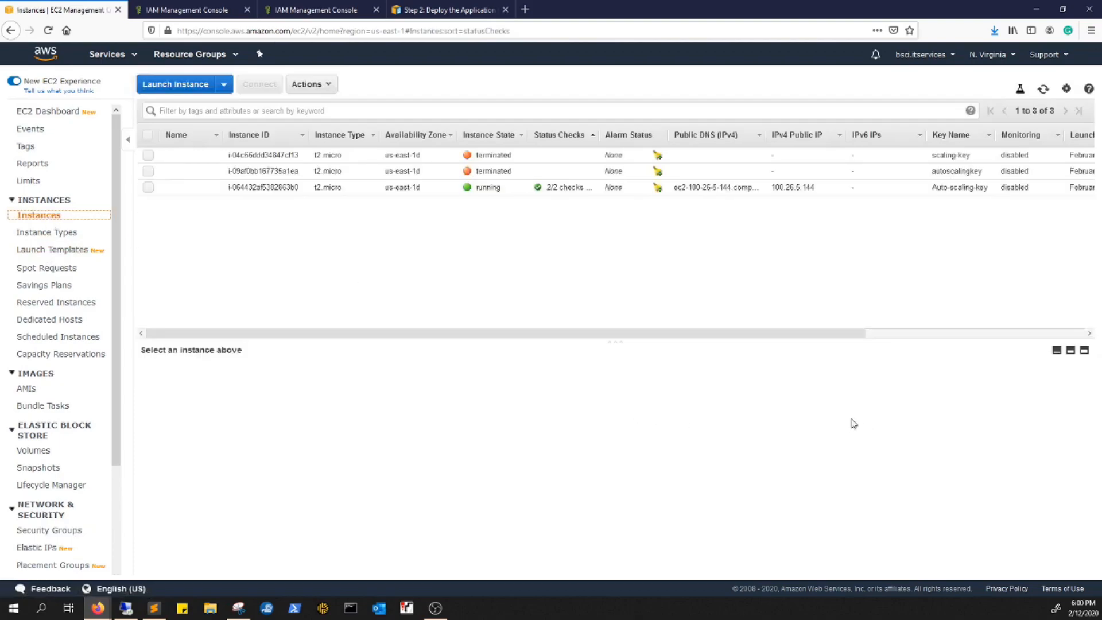
left_click(148, 188)
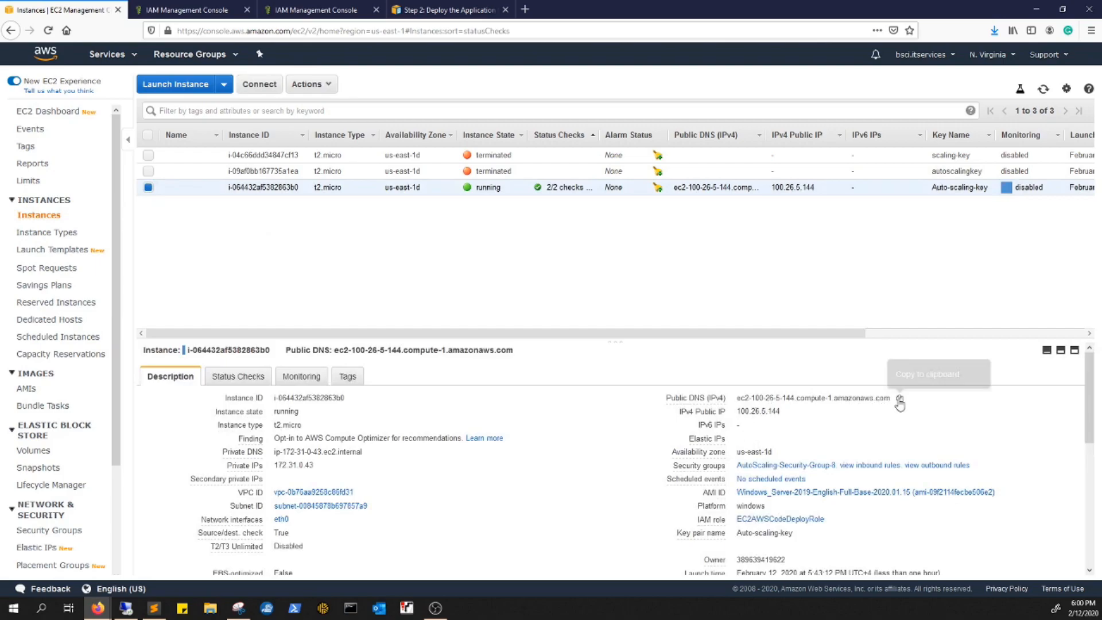
left_click(900, 399)
left_click(525, 9)
key("ctrl+v")
key("Return")
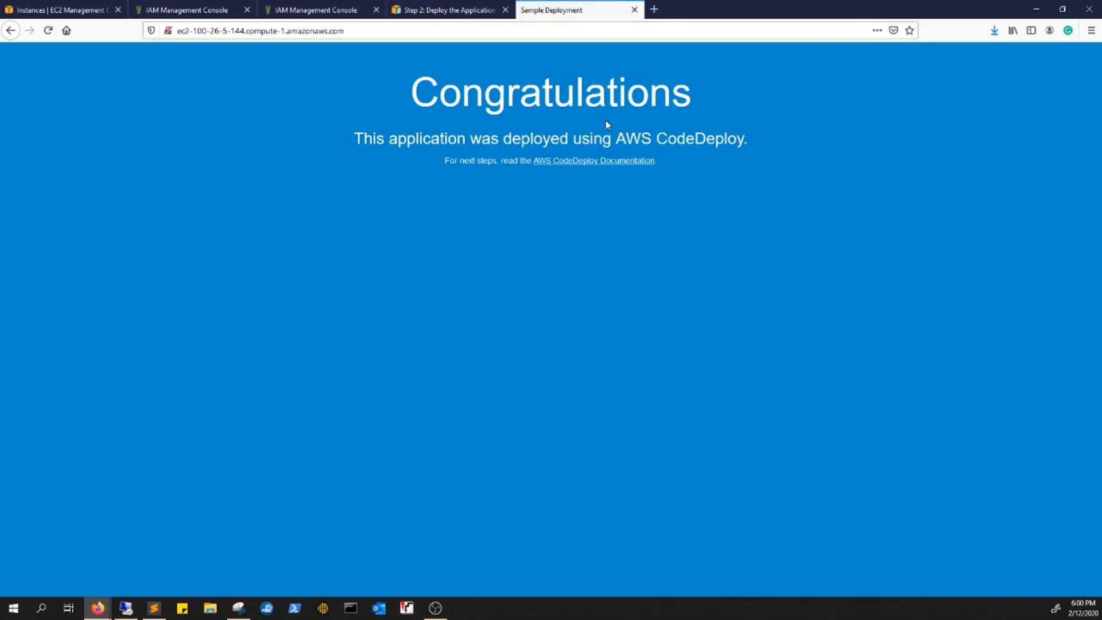
Go to the end of the CodeDeploy tutorial's Step 2 page and open Step 3: Check Your Results
left_click(431, 9)
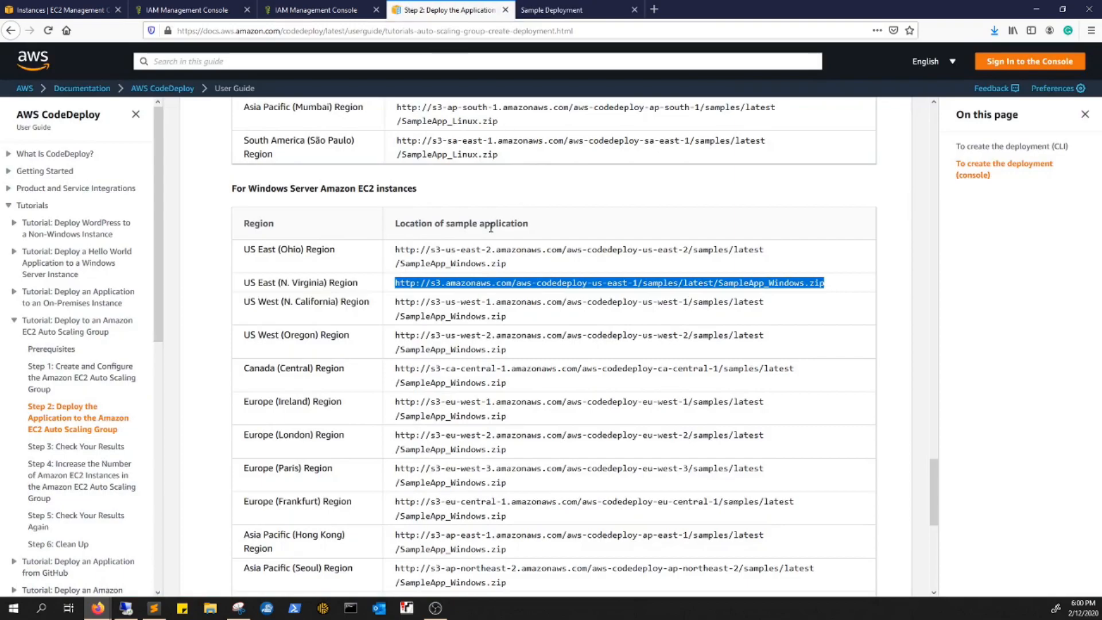
scroll(547, 301, "down", 8)
left_click_drag(285, 389, 448, 446)
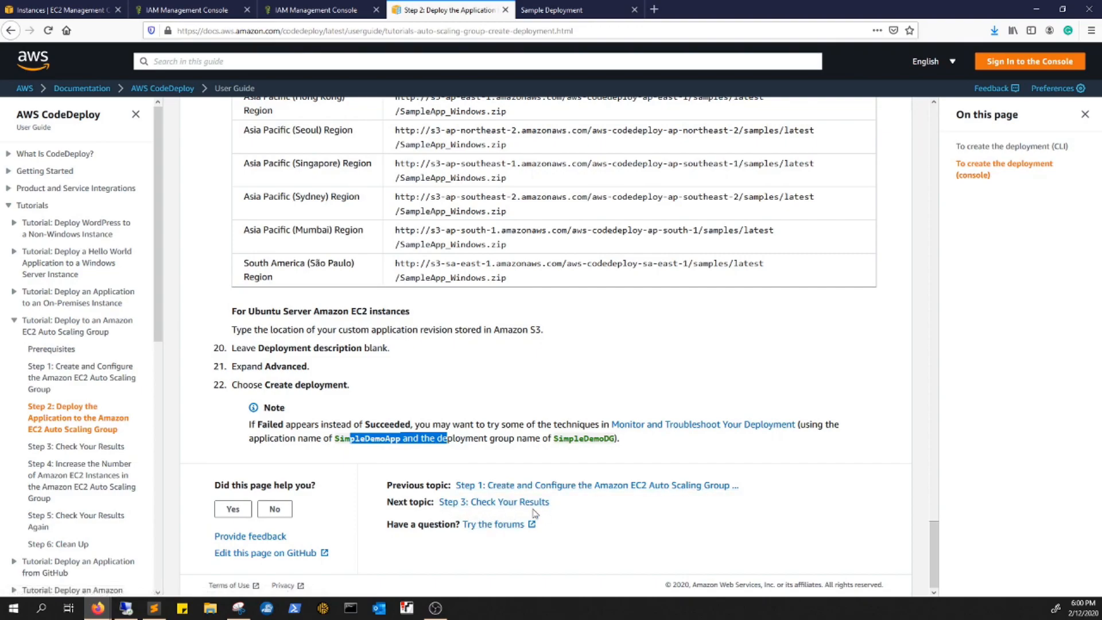
left_click(509, 503)
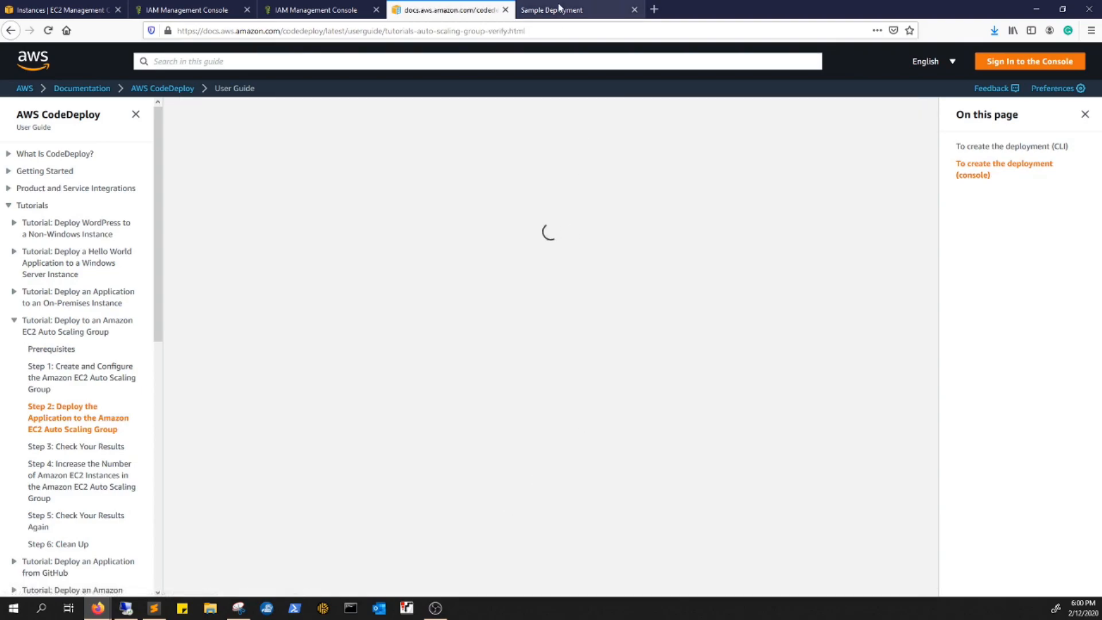
Read the console instructions of Step 3: Check Your Results and view the deployed Sample Deployment page
scroll(480, 411, "down", 2)
scroll(479, 411, "down", 7)
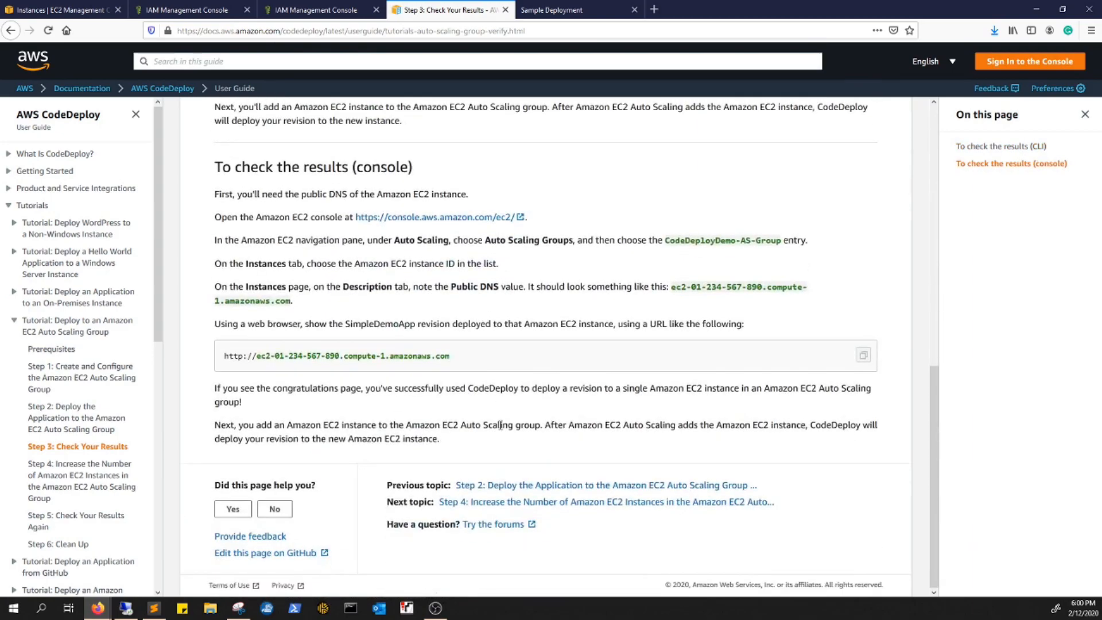
left_click(609, 12)
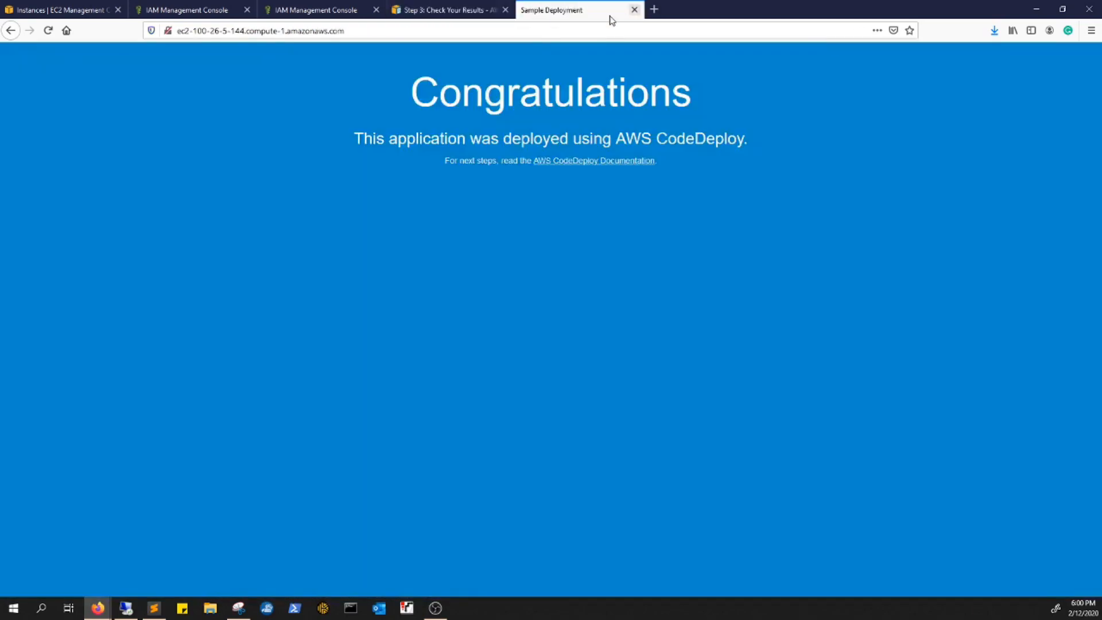
Copy the running instance's IPv4 public IP from its EC2 description and load it in a new tab
left_click(81, 10)
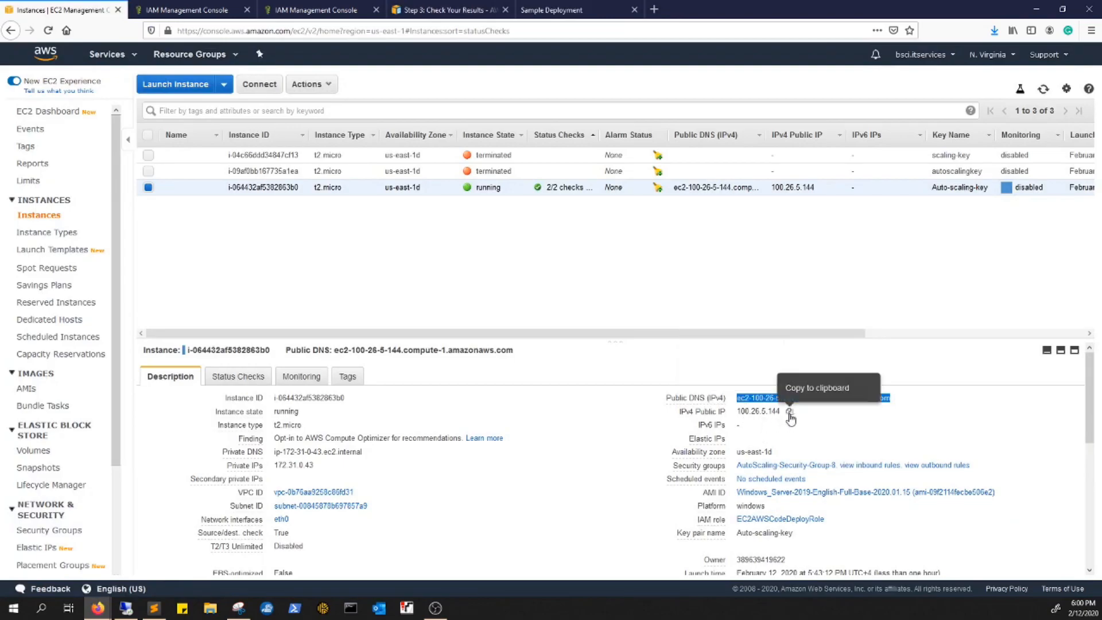
left_click(790, 413)
left_click(653, 9)
key("ctrl+v")
key("Return")
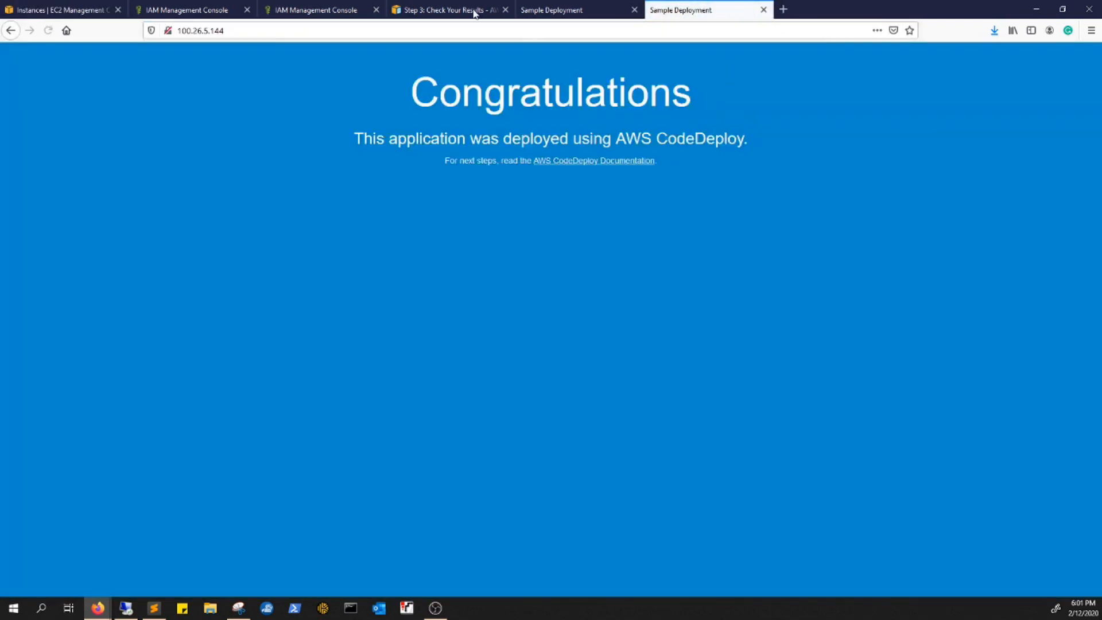
Open Step 4 of the CodeDeploy tutorial and read the console instructions for scaling up the number of EC2 instances
left_click(72, 7)
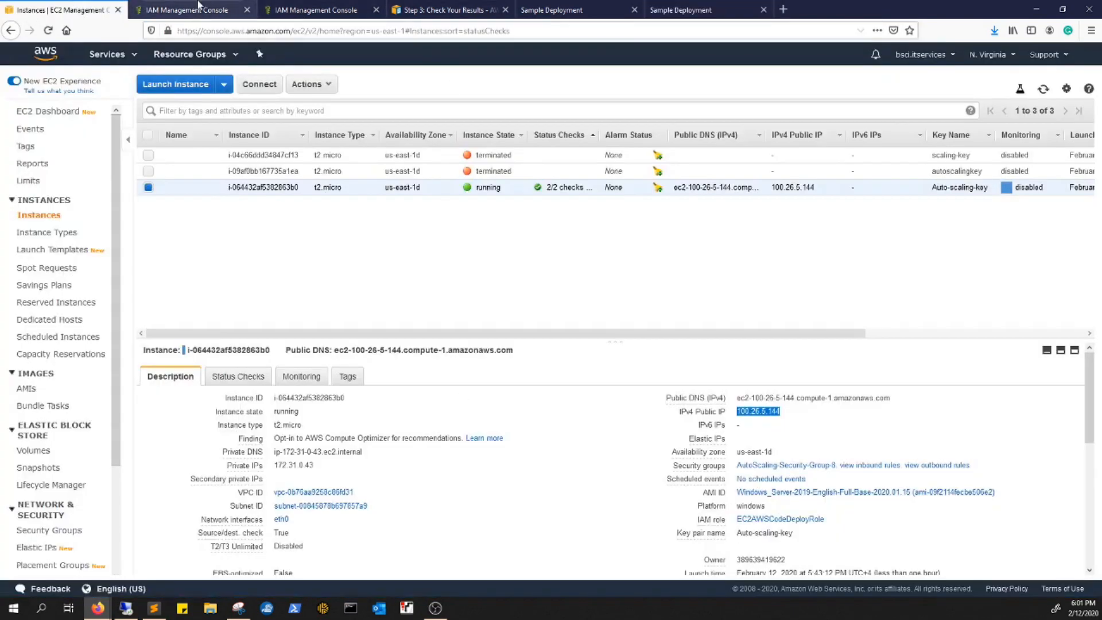
left_click(445, 9)
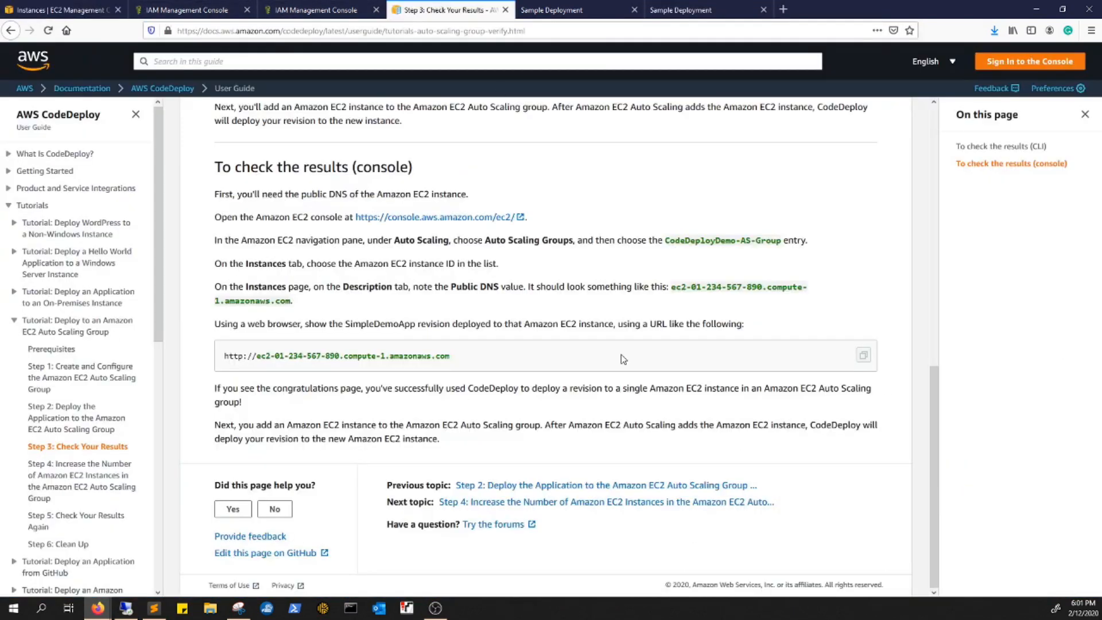
left_click(477, 503)
scroll(486, 455, "down", 7)
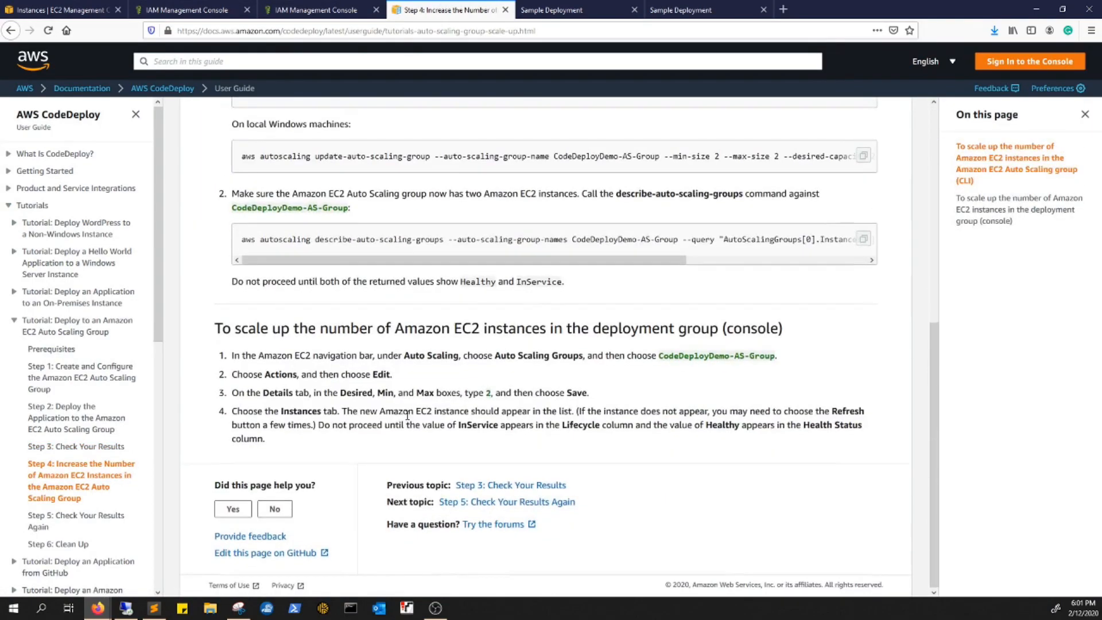
left_click_drag(405, 356, 605, 372)
left_click(359, 385)
Open Demo-Autoscaling-Group for editing in the EC2 Auto Scaling groups and try a desired capacity of 3
left_click(63, 10)
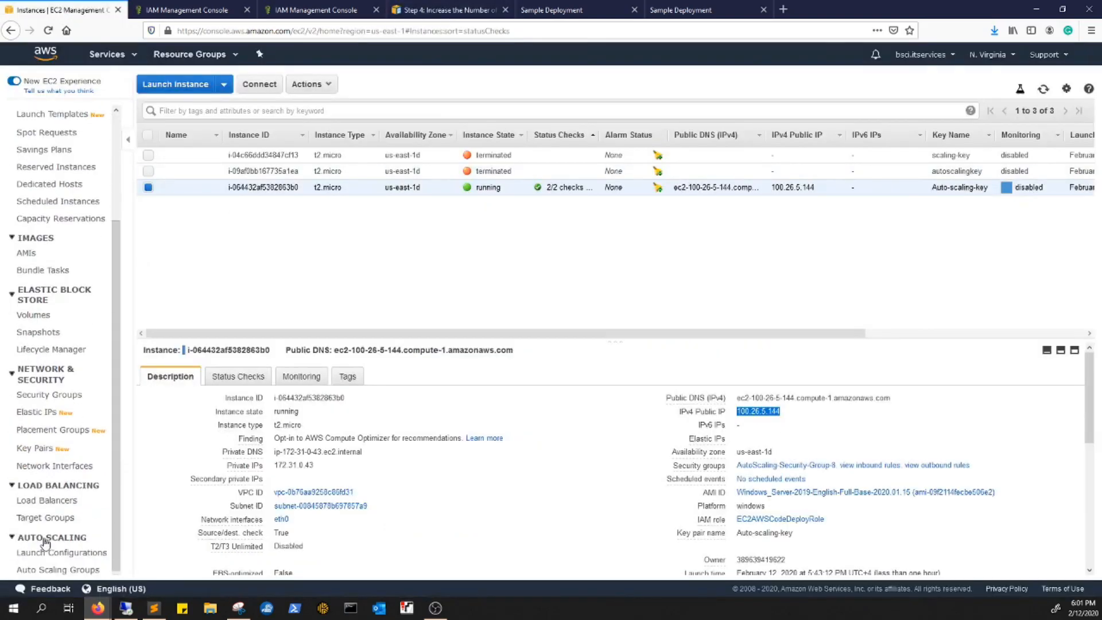
left_click(58, 570)
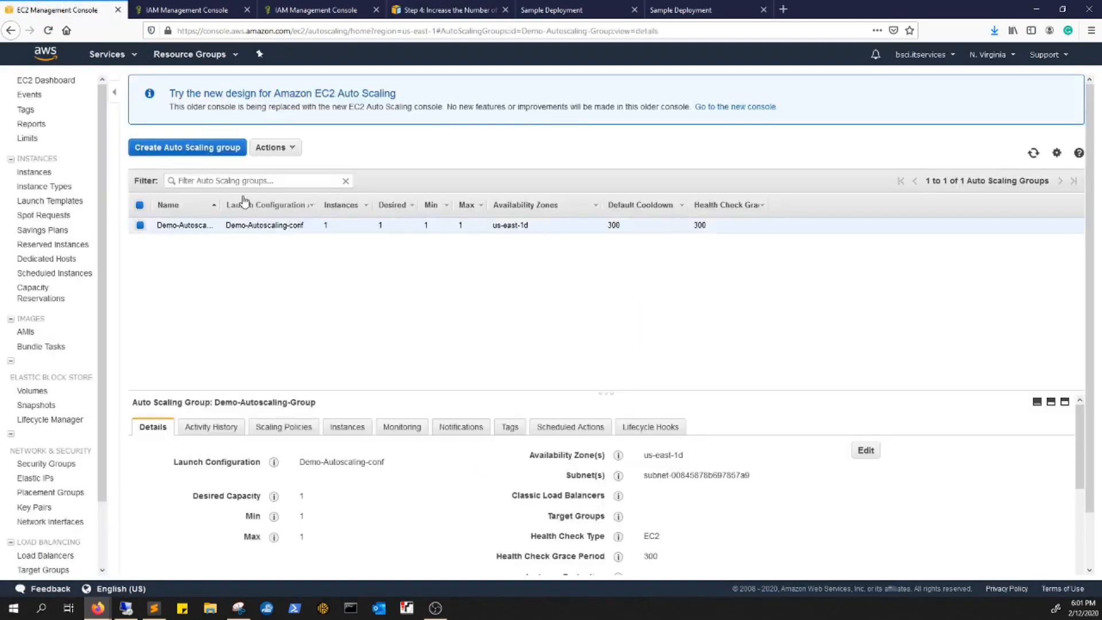
left_click(283, 148)
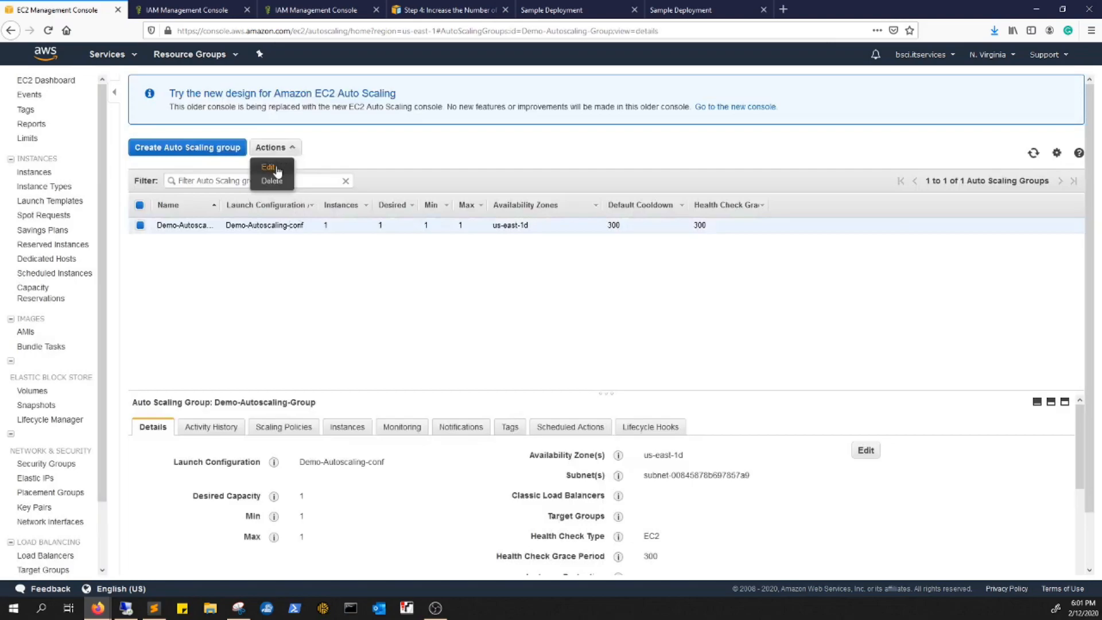
left_click(276, 166)
left_click(512, 195)
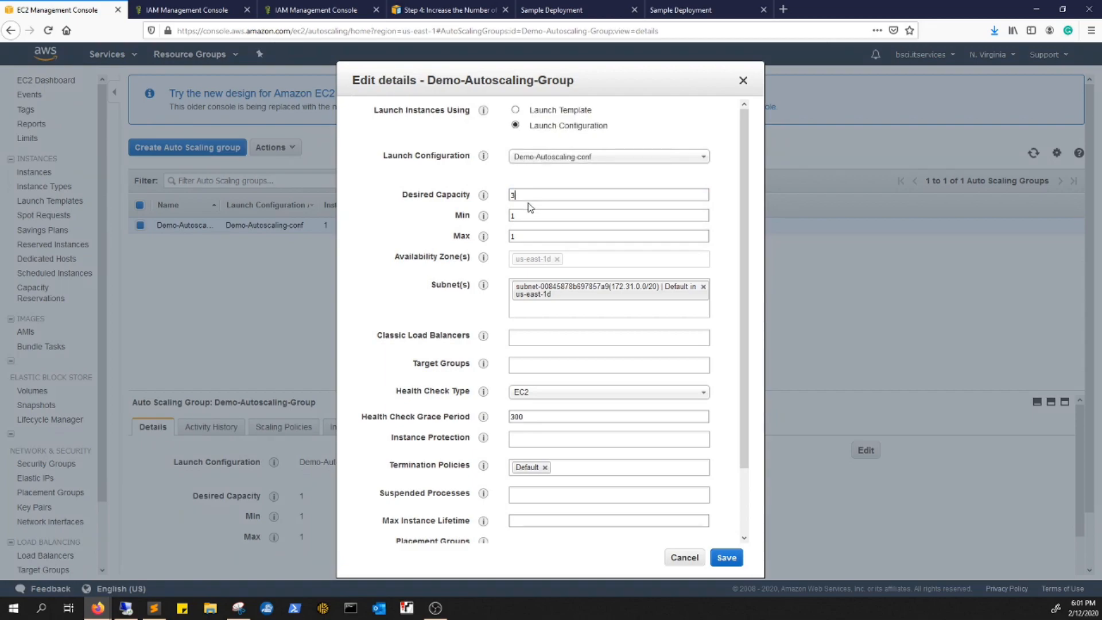
left_click(596, 215)
left_click(727, 558)
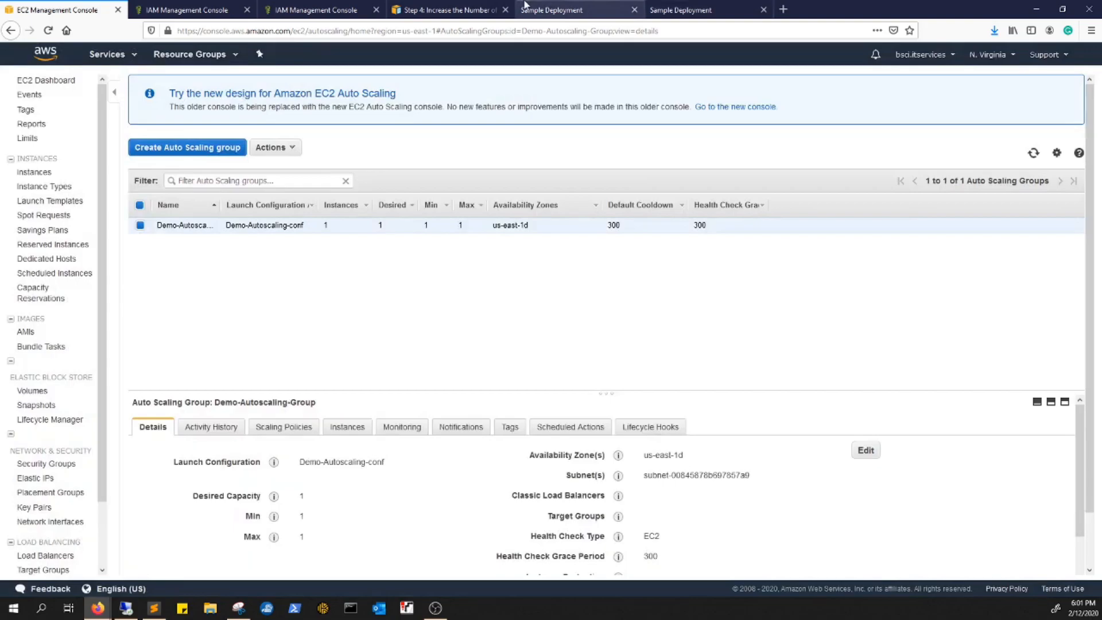
Go through the tutorial's Step 5 page and read the console instructions of Step 6: Clean Up
left_click(450, 10)
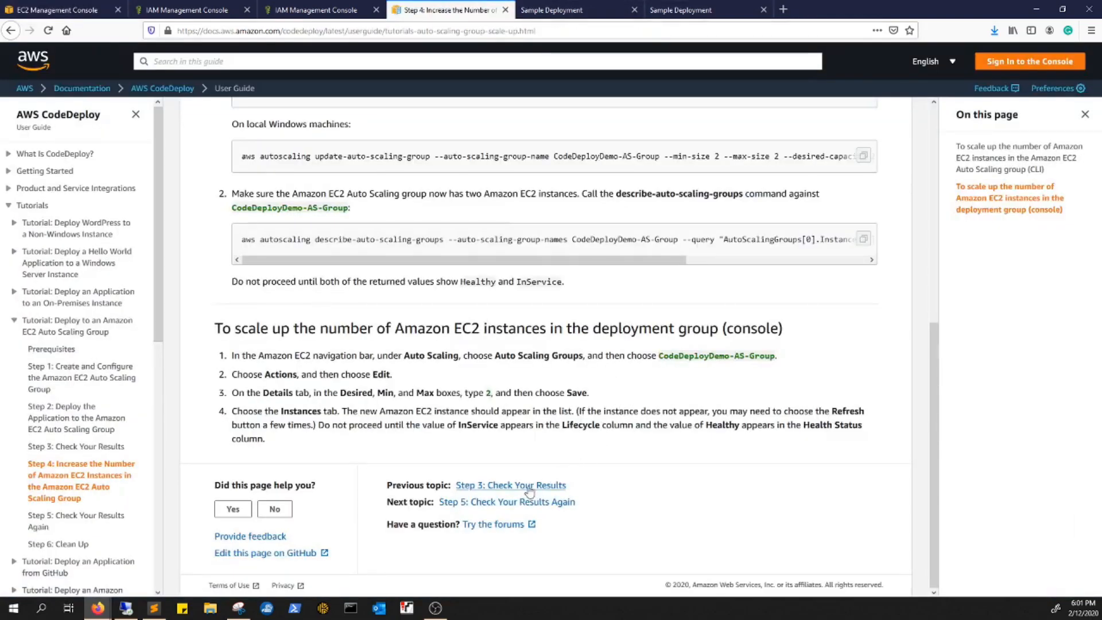
left_click(520, 506)
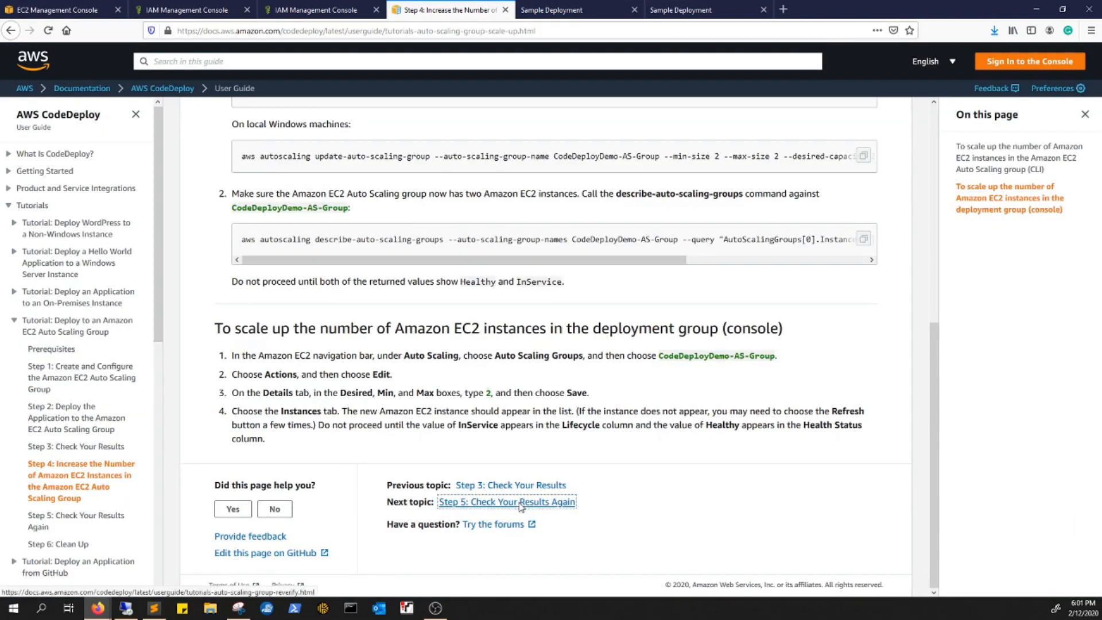
scroll(556, 491, "down", 2)
scroll(555, 490, "down", 10)
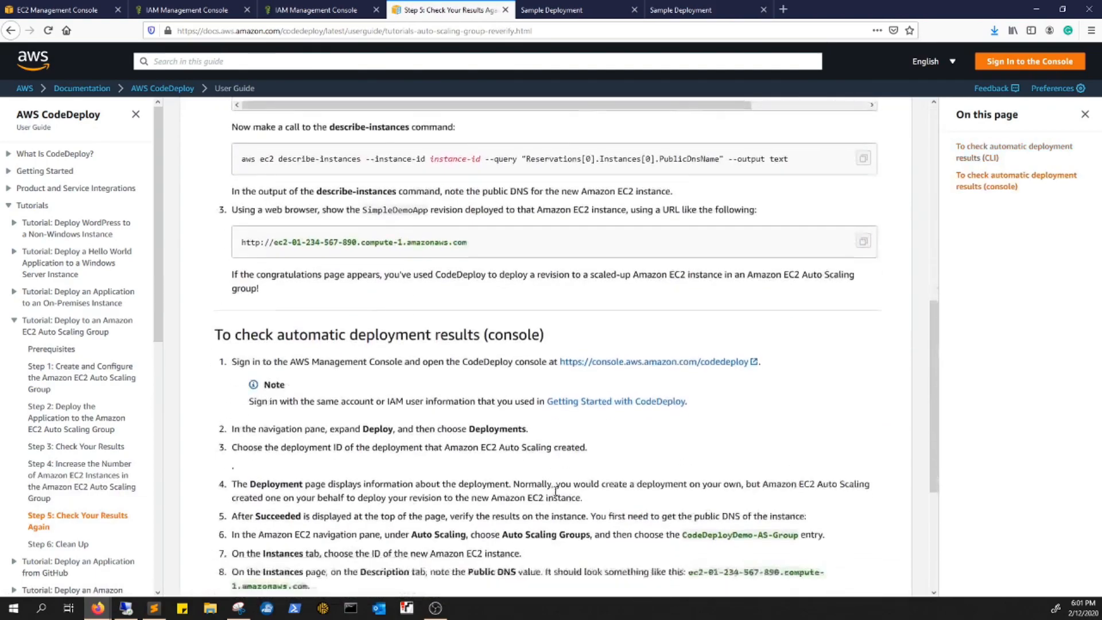
left_click(471, 503)
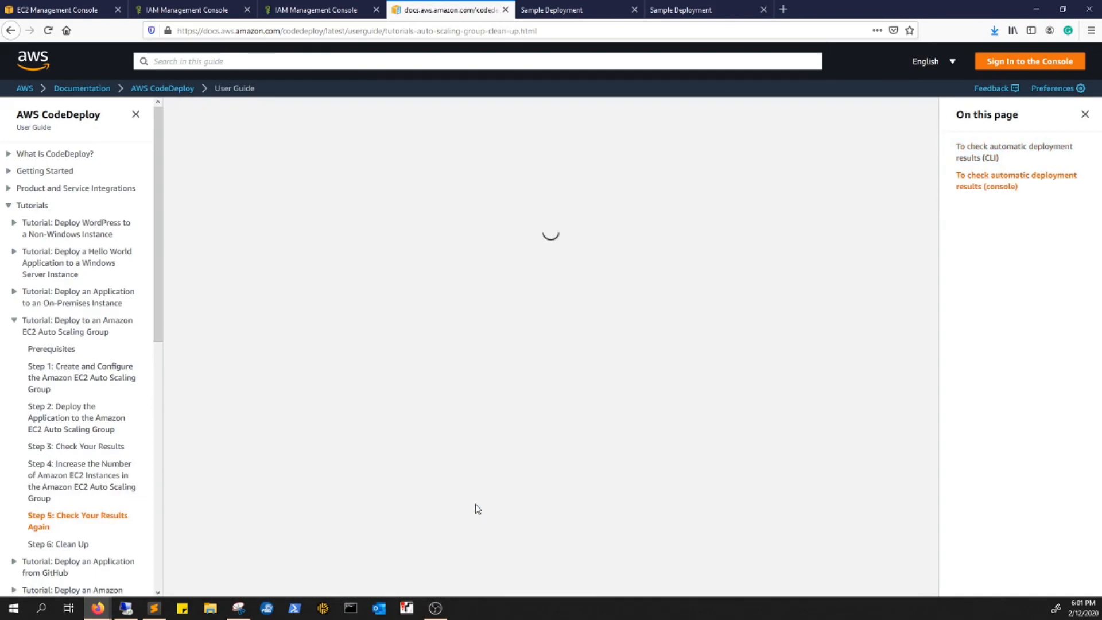
scroll(465, 355, "down", 8)
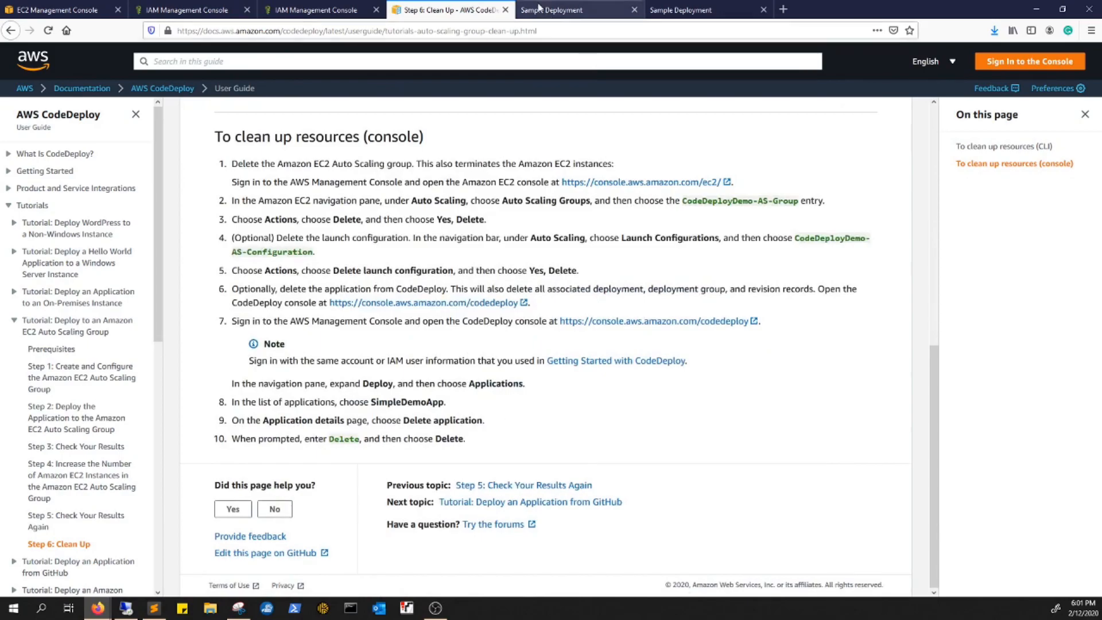
Return to the AWS console, search the services for "code" and open CodeDeploy
left_click(58, 10)
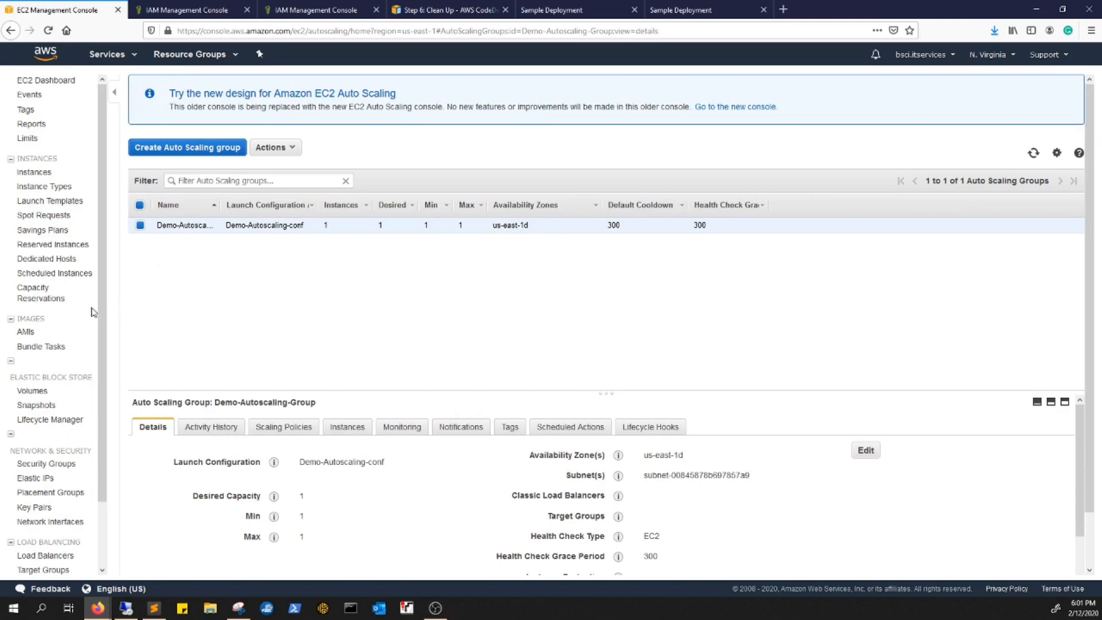
left_click(185, 60)
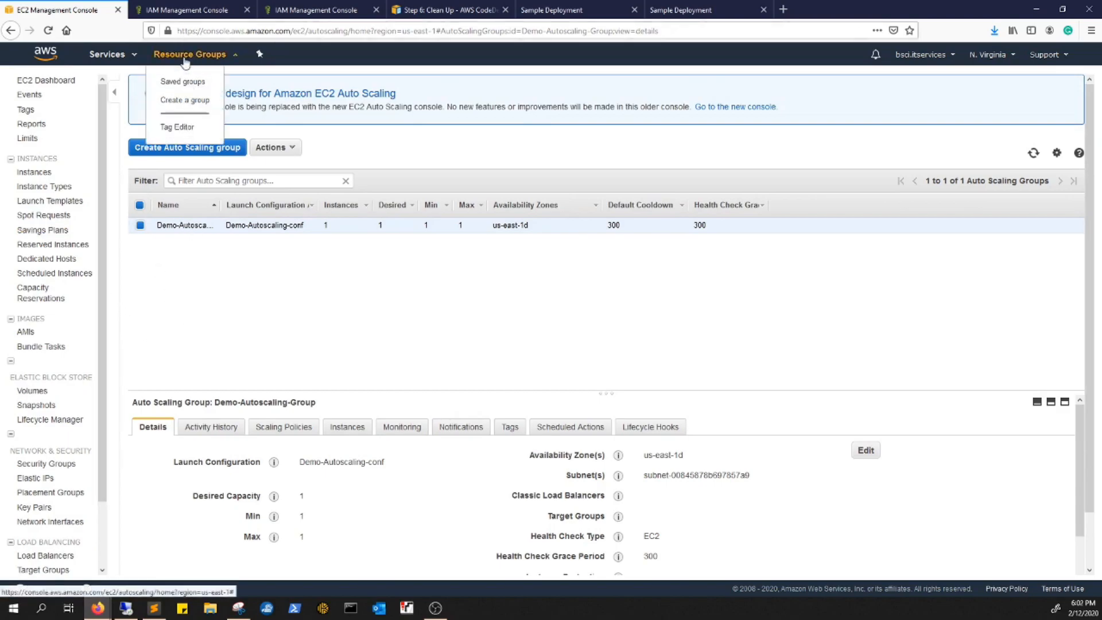
left_click(122, 54)
type("code")
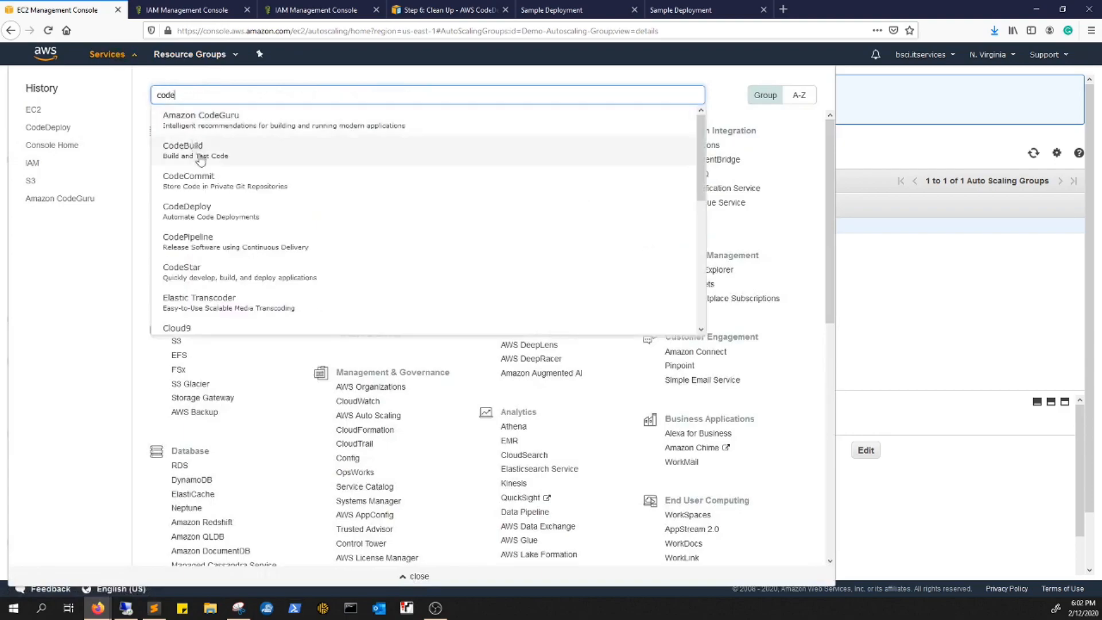
left_click(209, 213)
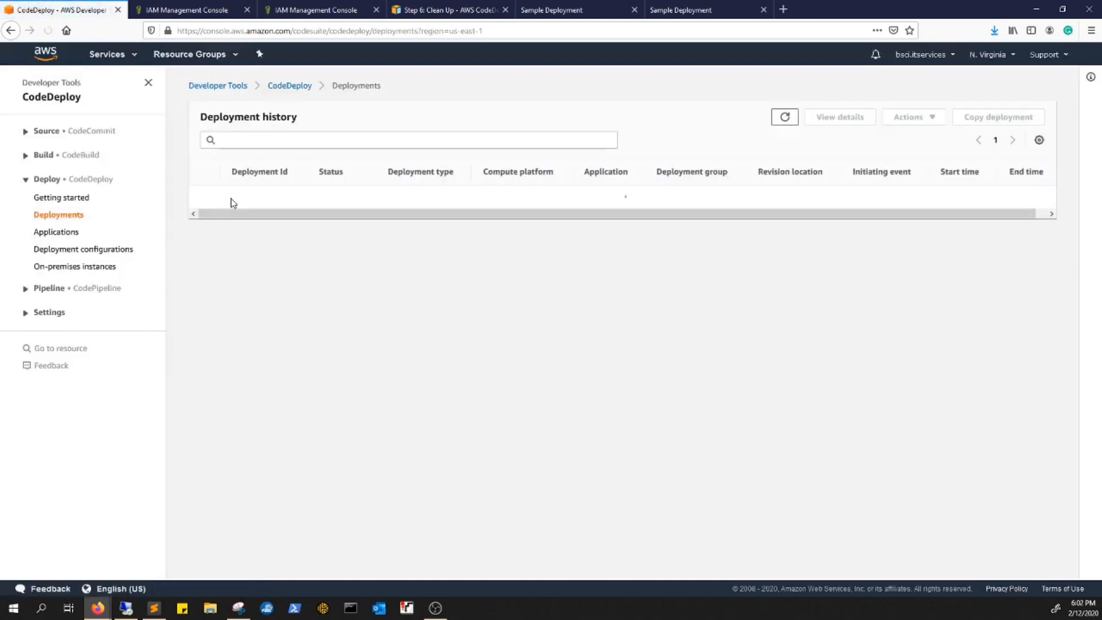
Open Demo-autoscaling-App in the CodeDeploy applications and delete it, confirming with "delete"
left_click(62, 230)
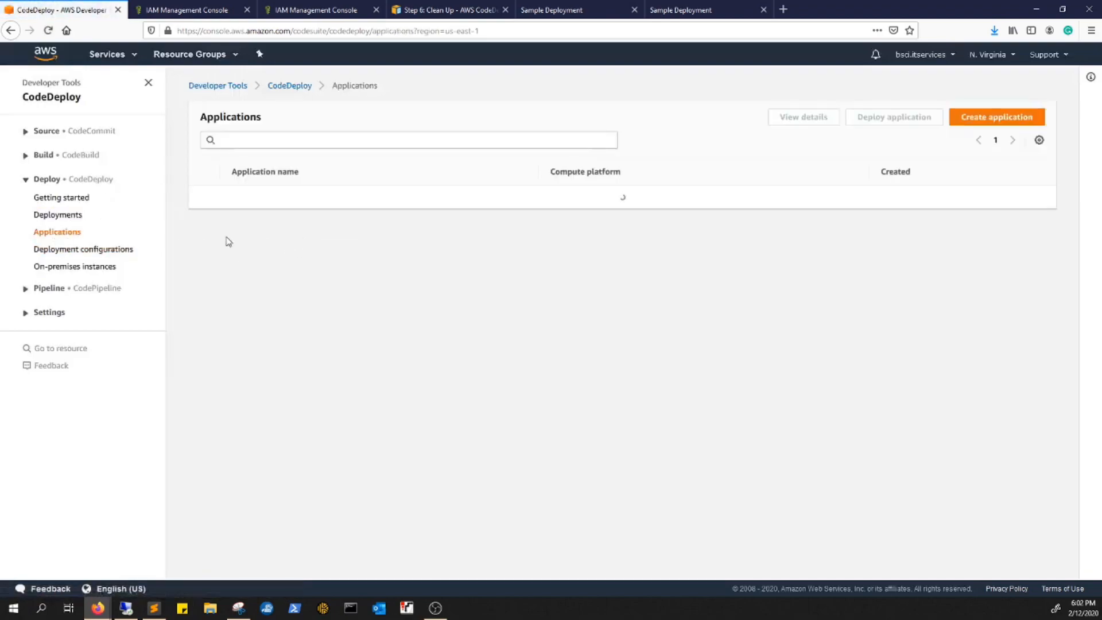
left_click(203, 198)
left_click(285, 200)
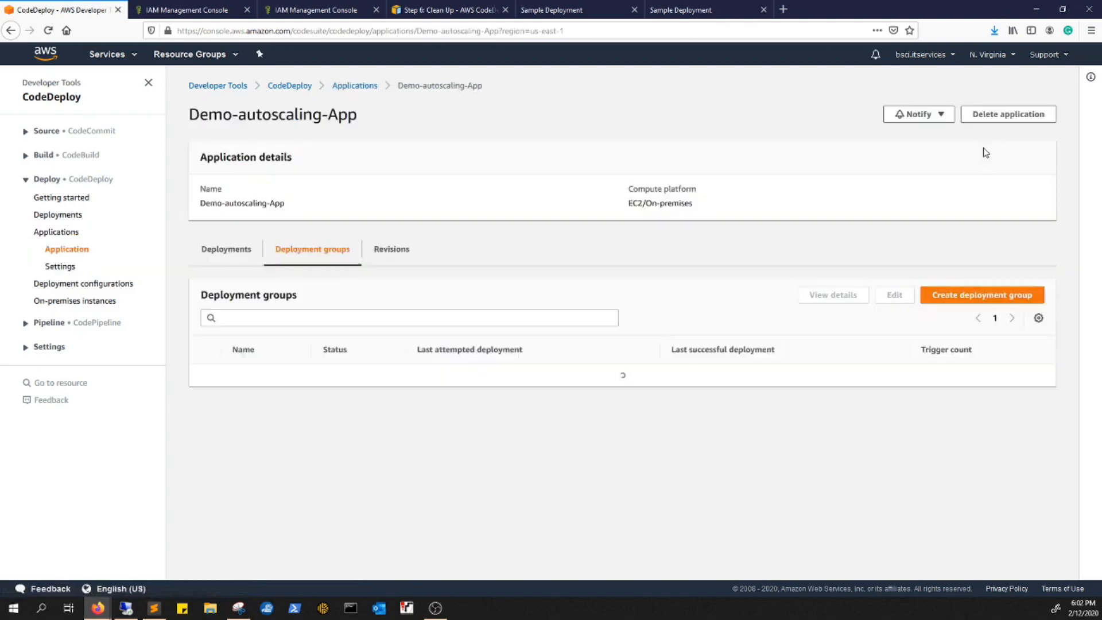
left_click(990, 116)
type("delete")
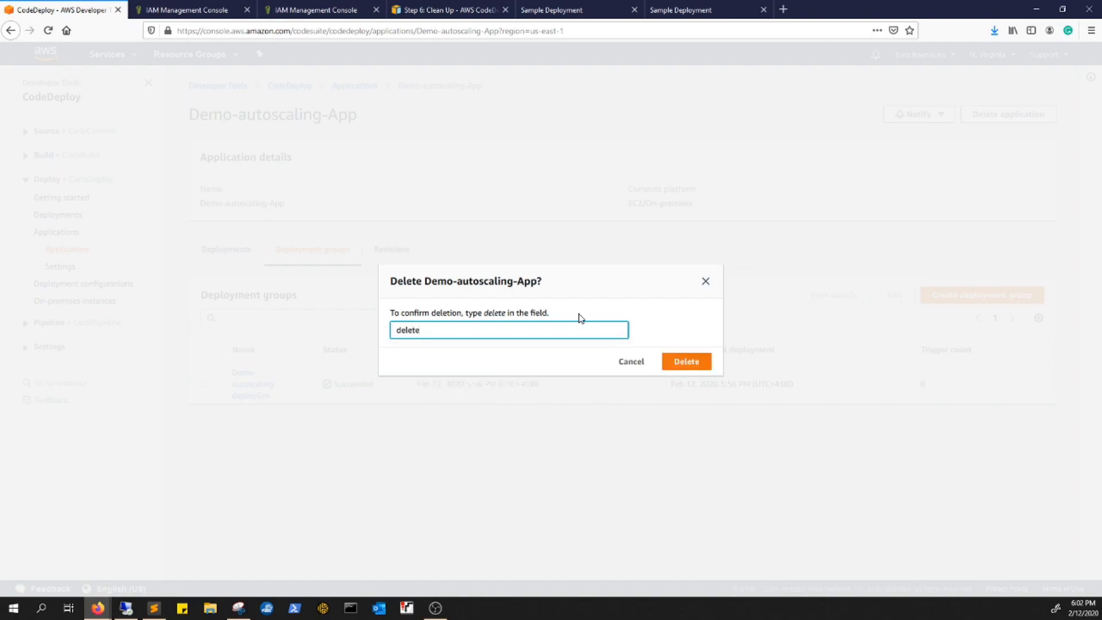
key("Return")
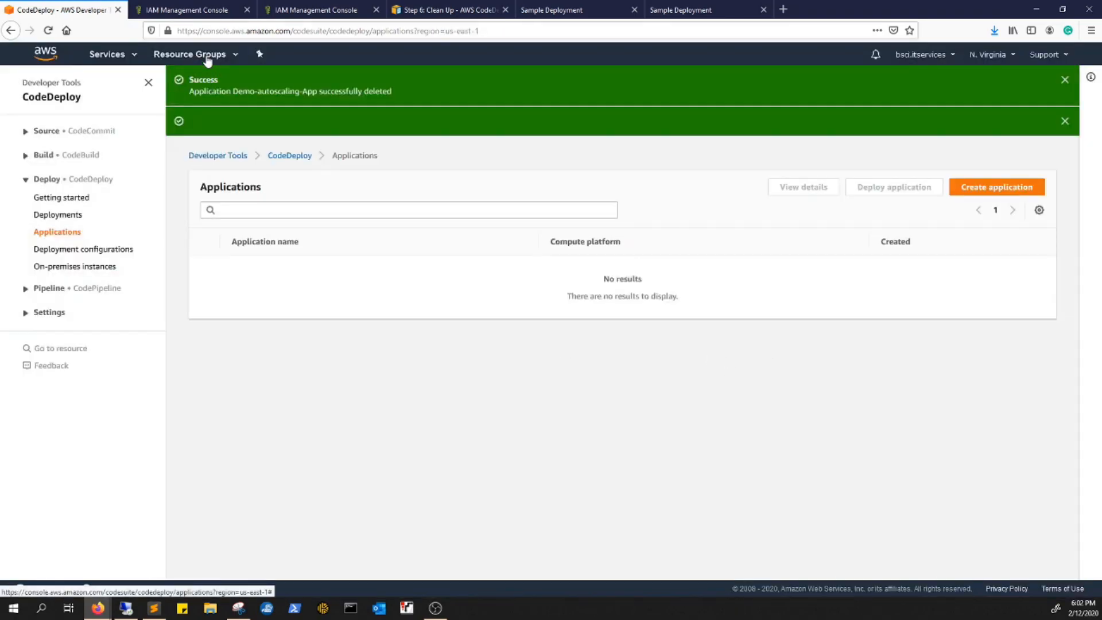
Switch to the EC2 service, open its Auto Scaling groups and delete Demo-Autoscaling-Group
left_click(208, 58)
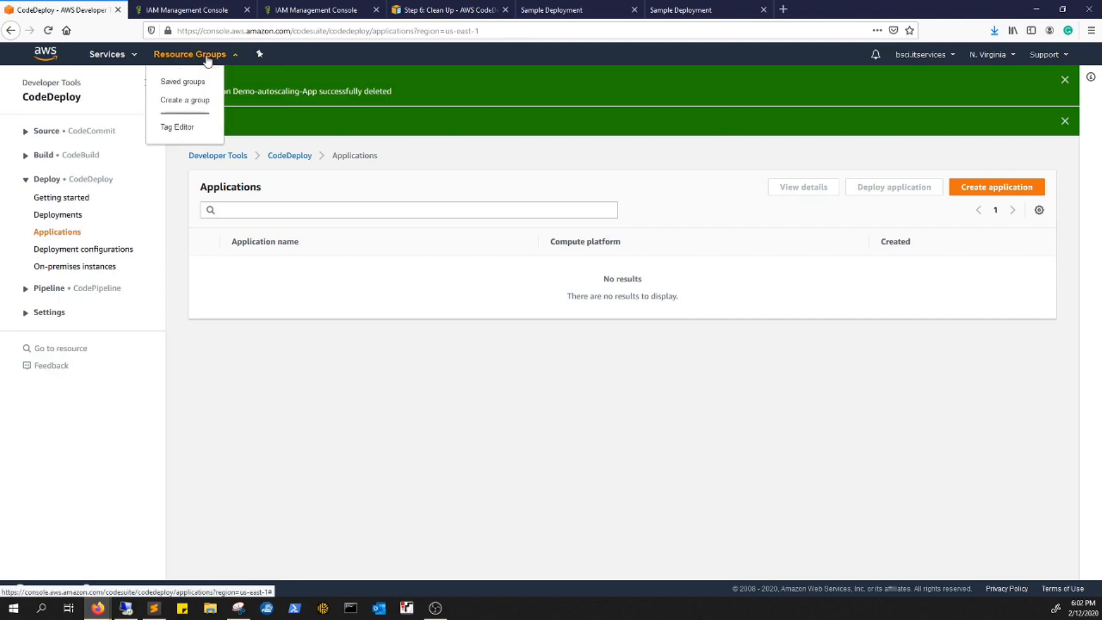
left_click(130, 54)
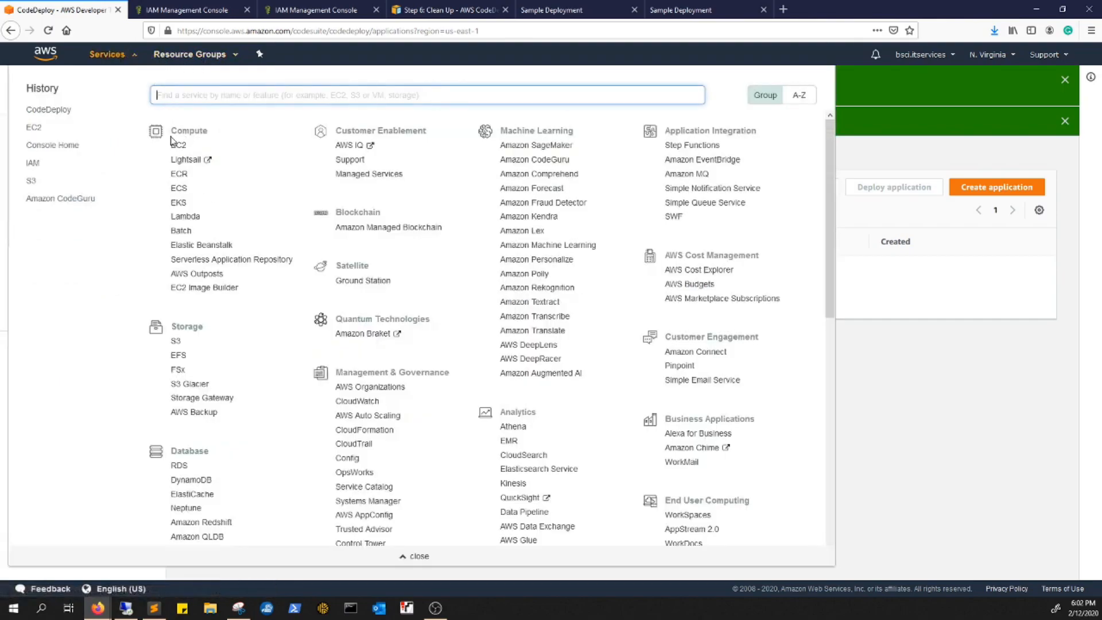
left_click(178, 150)
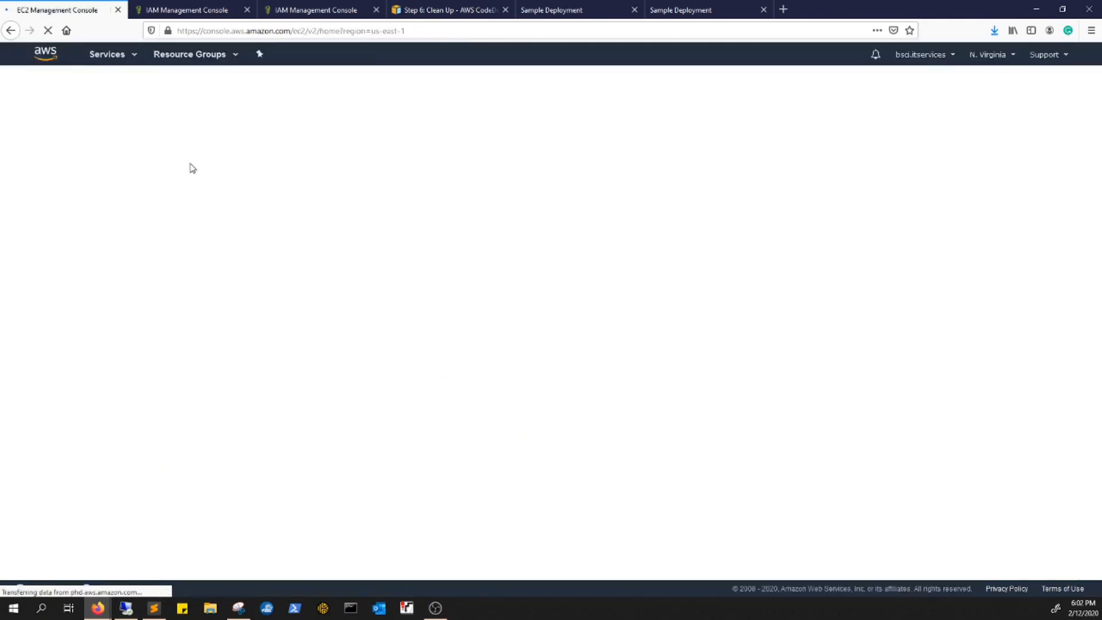
scroll(105, 471, "down", 3)
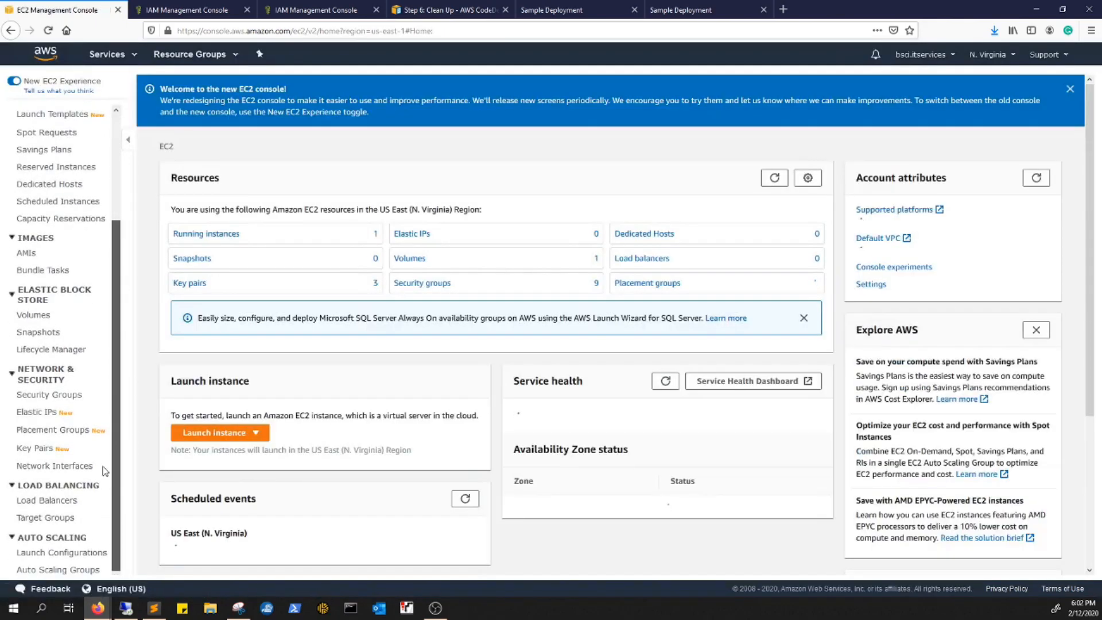
left_click(58, 570)
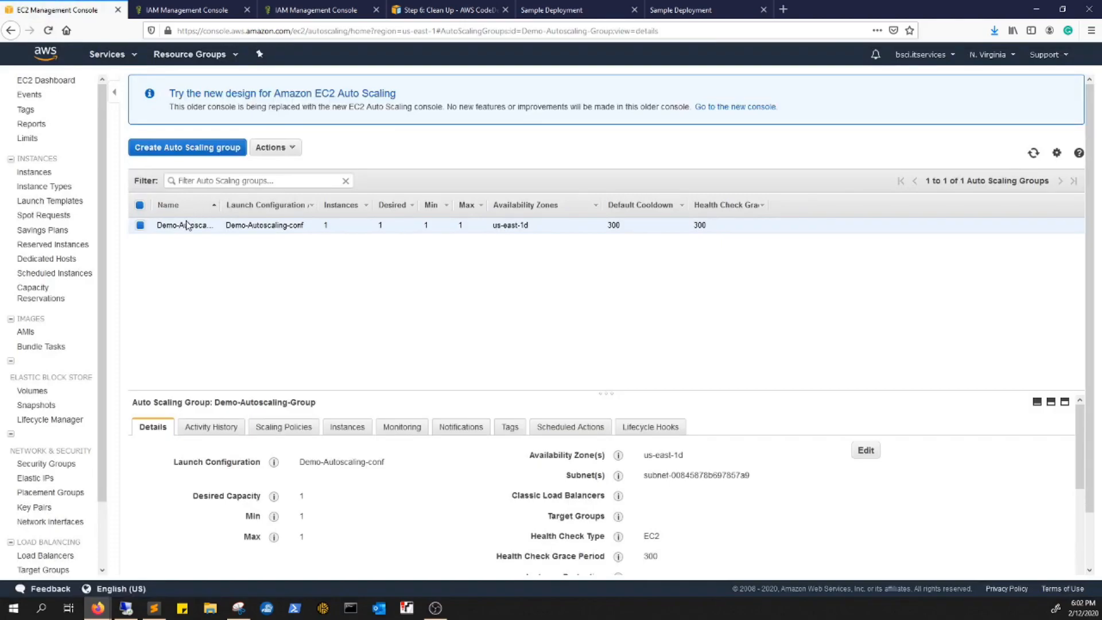
left_click(288, 148)
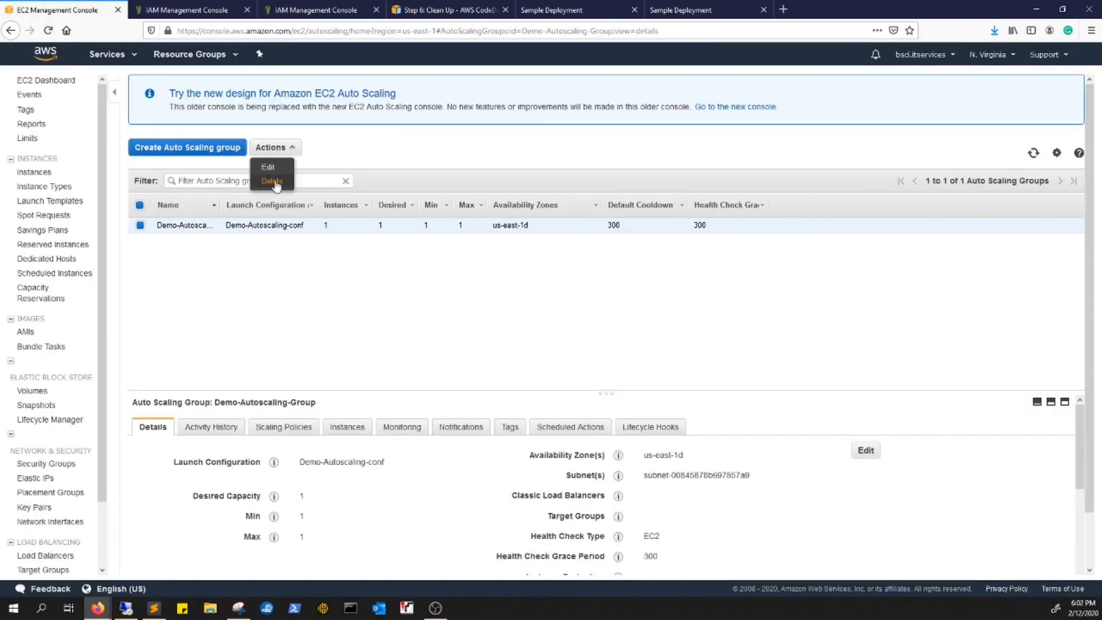
left_click(272, 181)
left_click(621, 355)
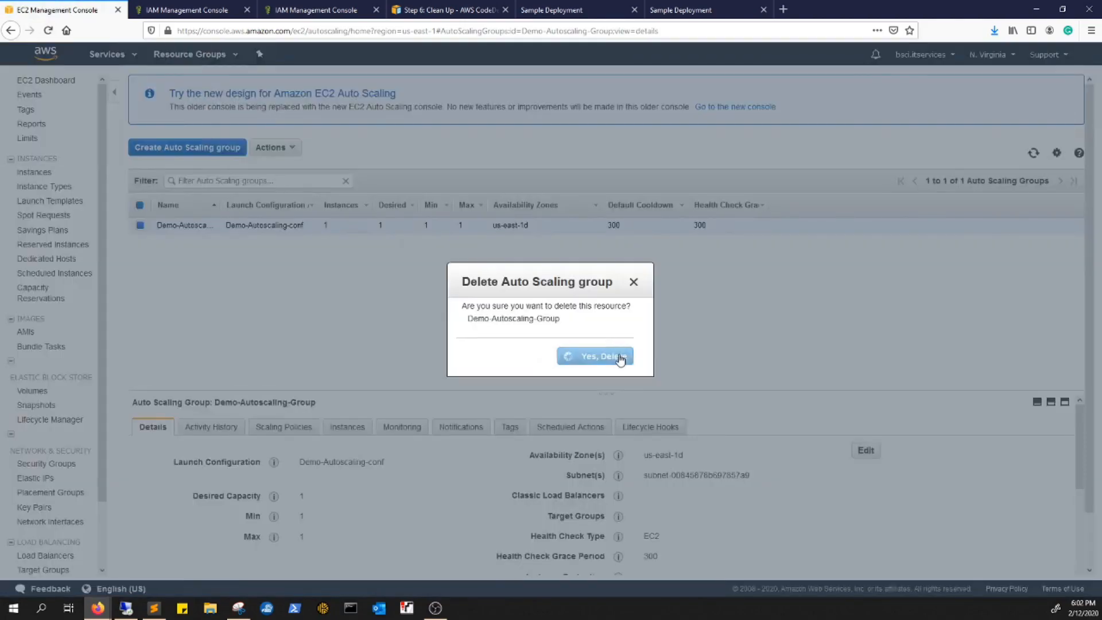
Open the EC2 launch configurations and delete Demo-Autoscaling-conf
scroll(50, 513, "down", 3)
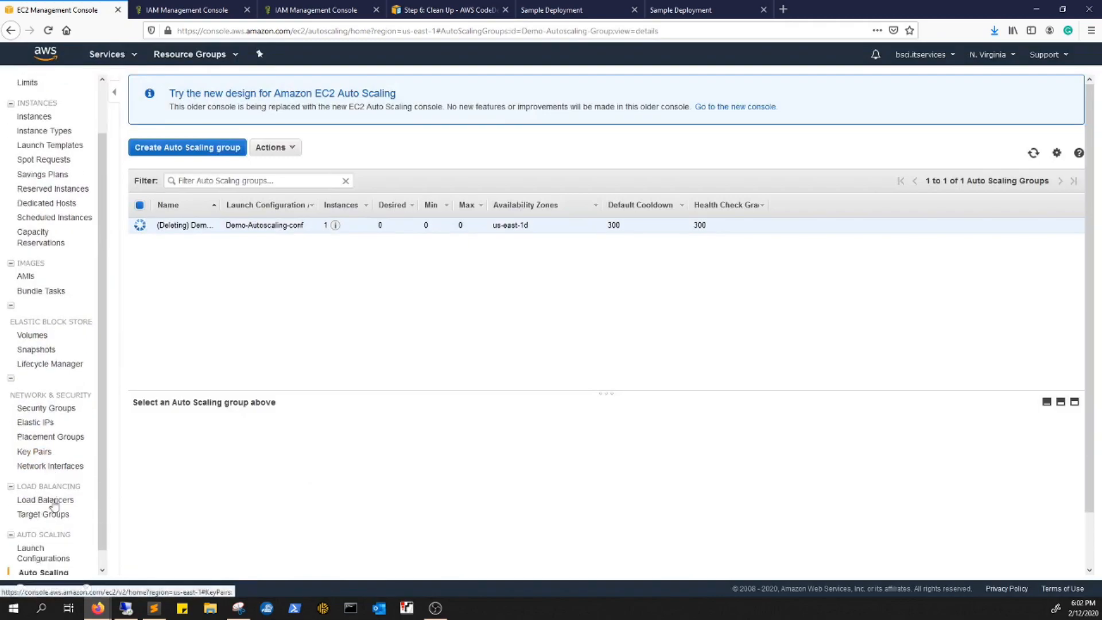
left_click(48, 539)
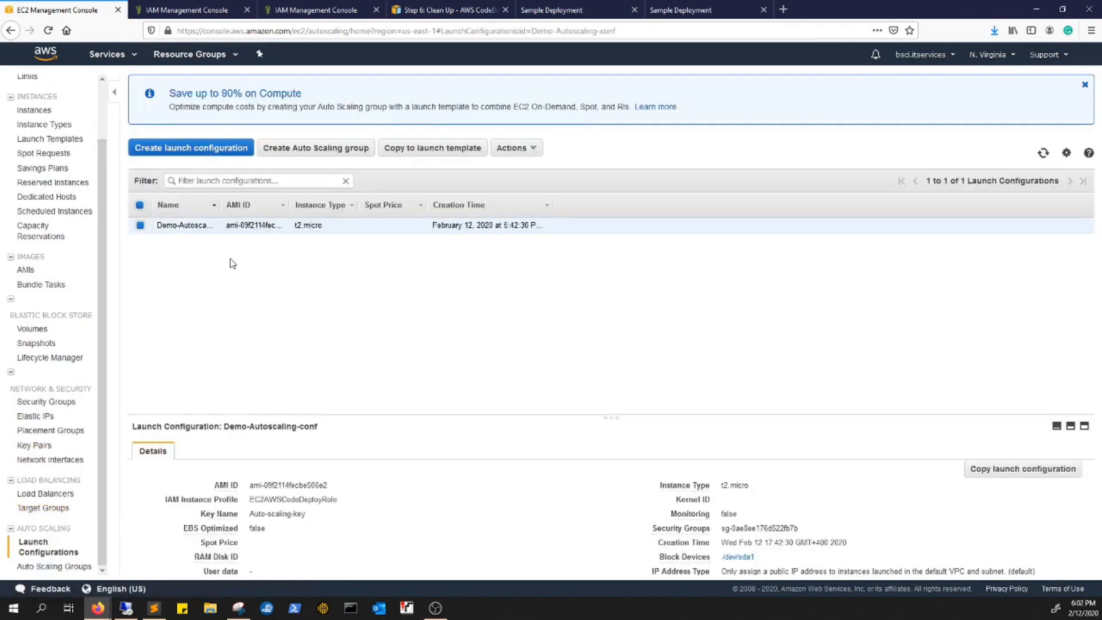
left_click(526, 148)
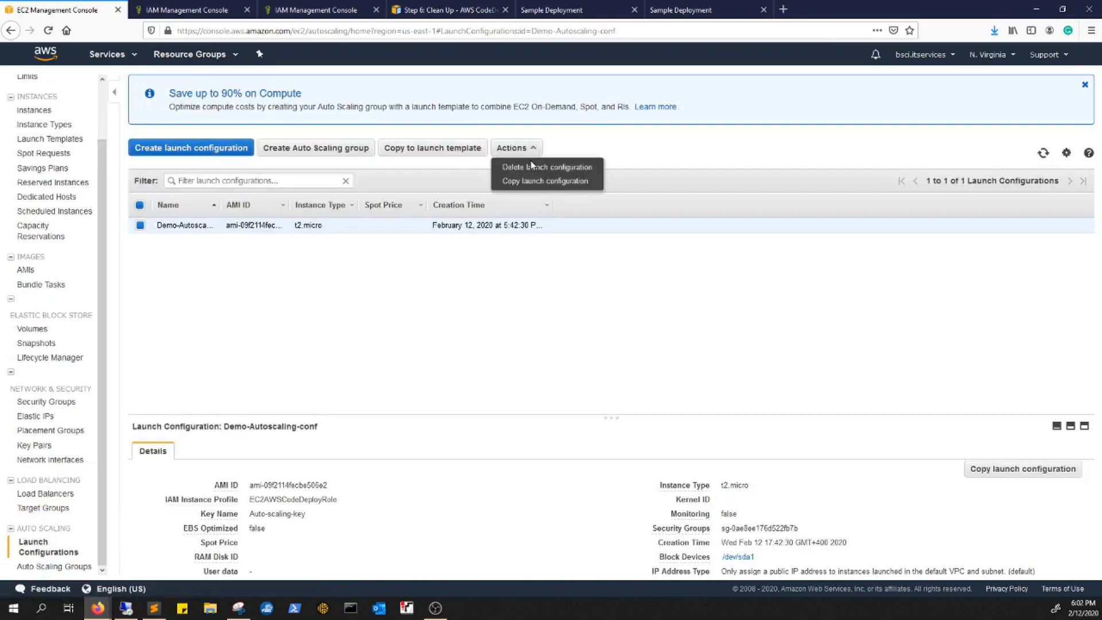
left_click(532, 168)
left_click(619, 361)
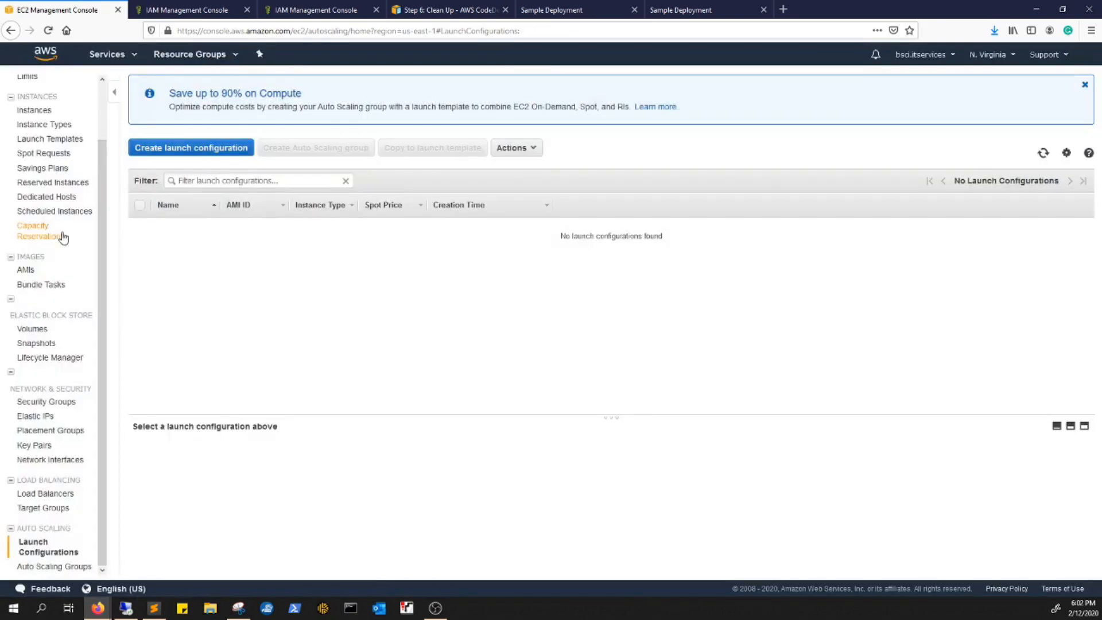
Open the EC2 Instances list and check the state of the deleted group's instance
scroll(57, 218, "up", 2)
left_click(32, 175)
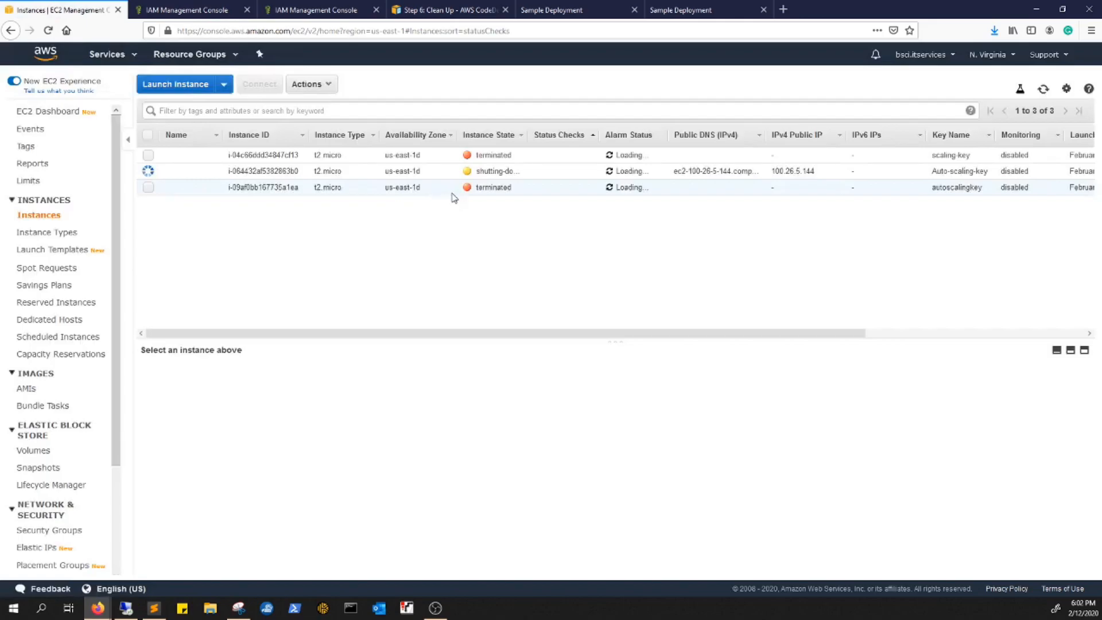
left_click_drag(461, 171, 538, 181)
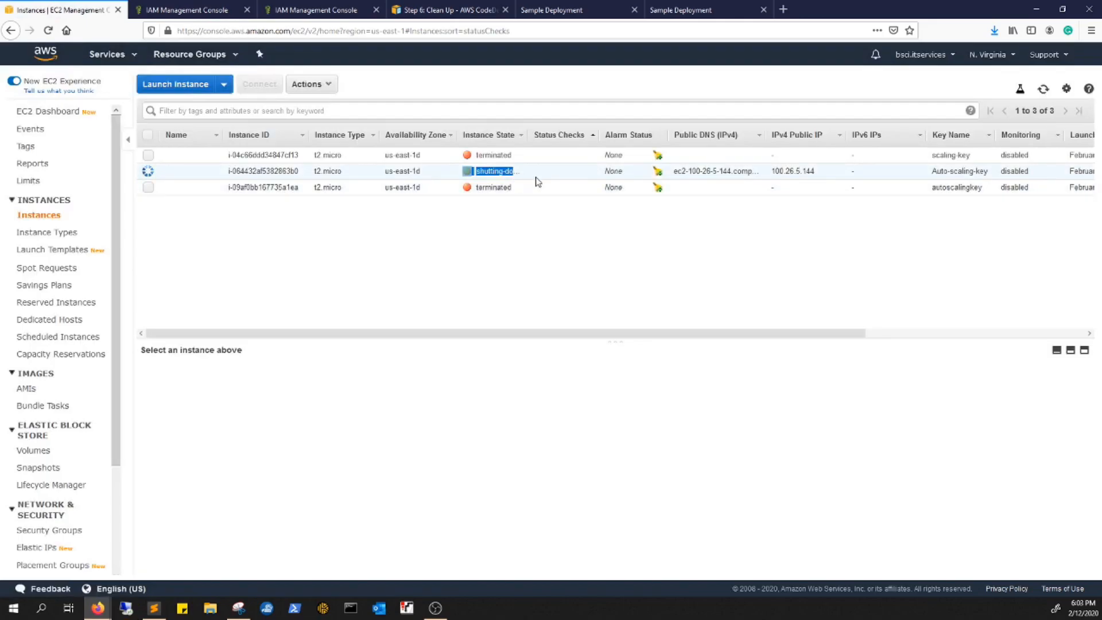
left_click(520, 172)
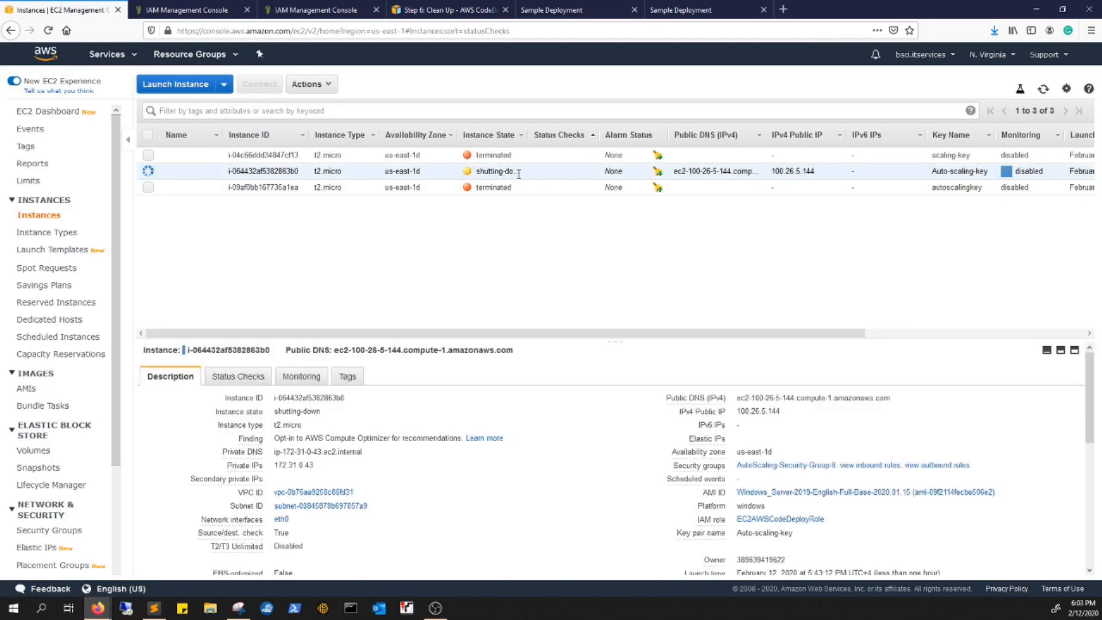